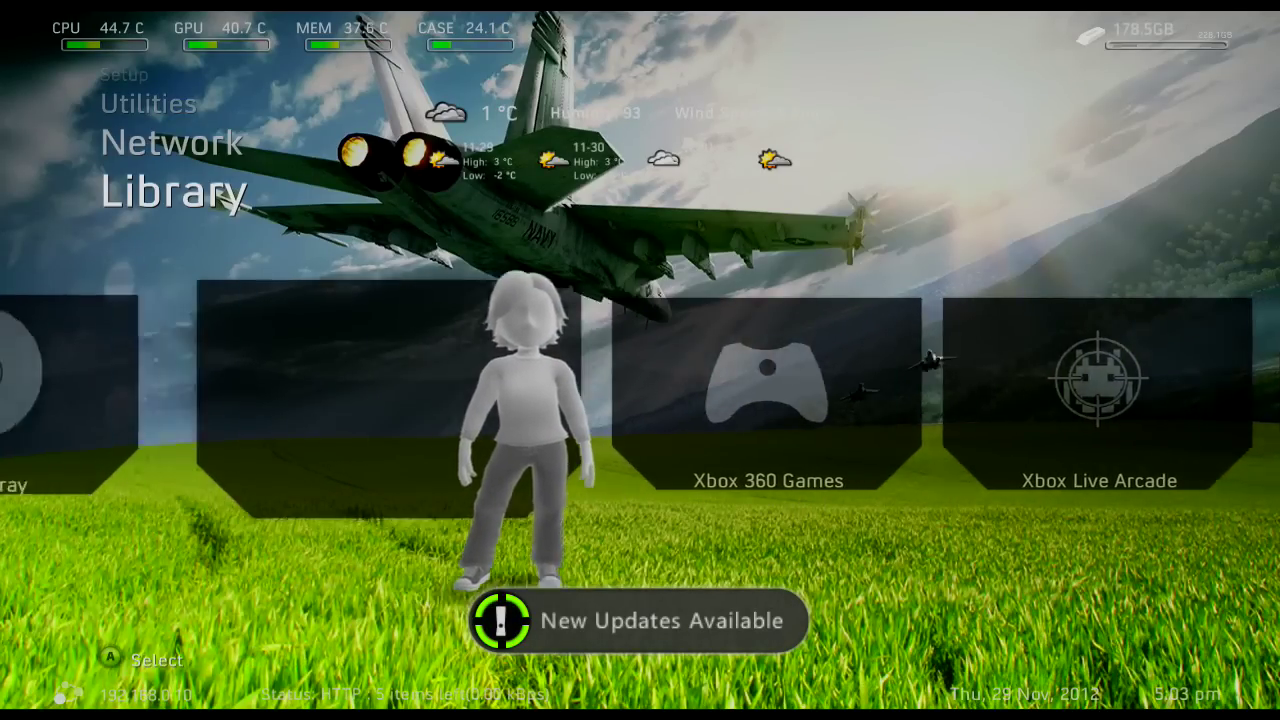
# - Open the Settings screen from the Setup section of the dashboard
pyautogui.press('Up')
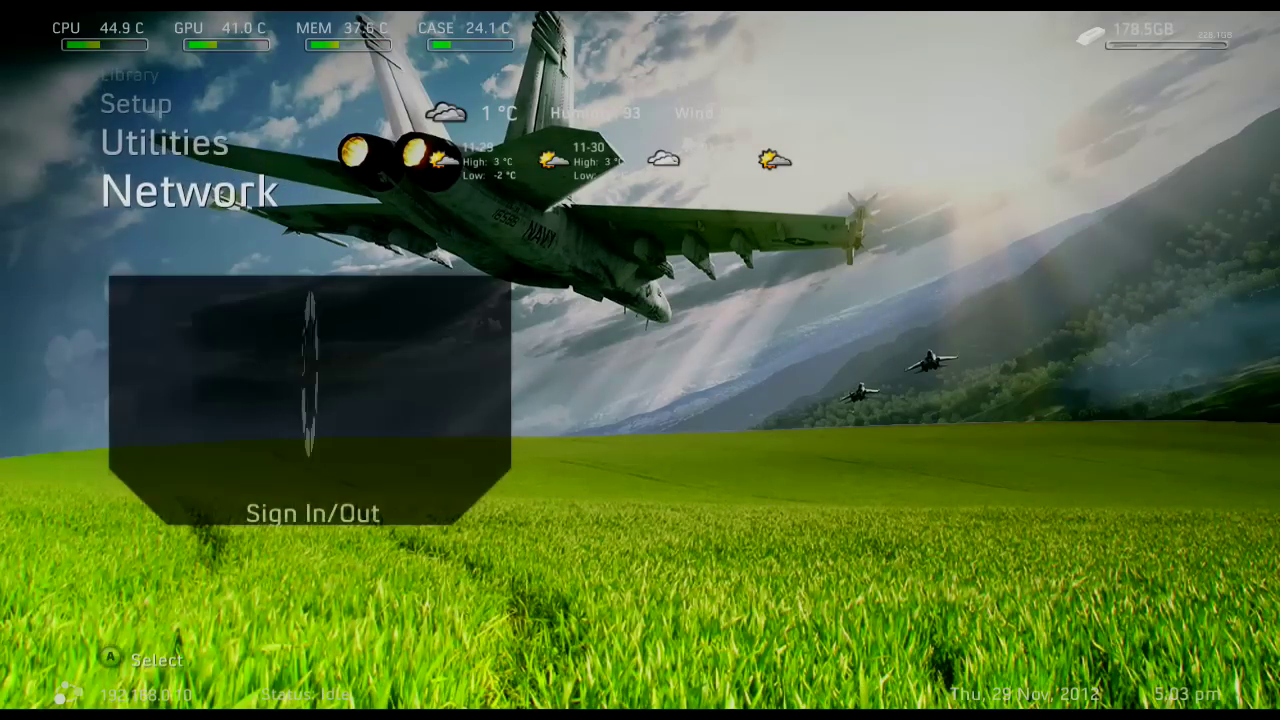
pyautogui.press('Down')
pyautogui.press('Up')
pyautogui.press('Down')
pyautogui.press('Down')
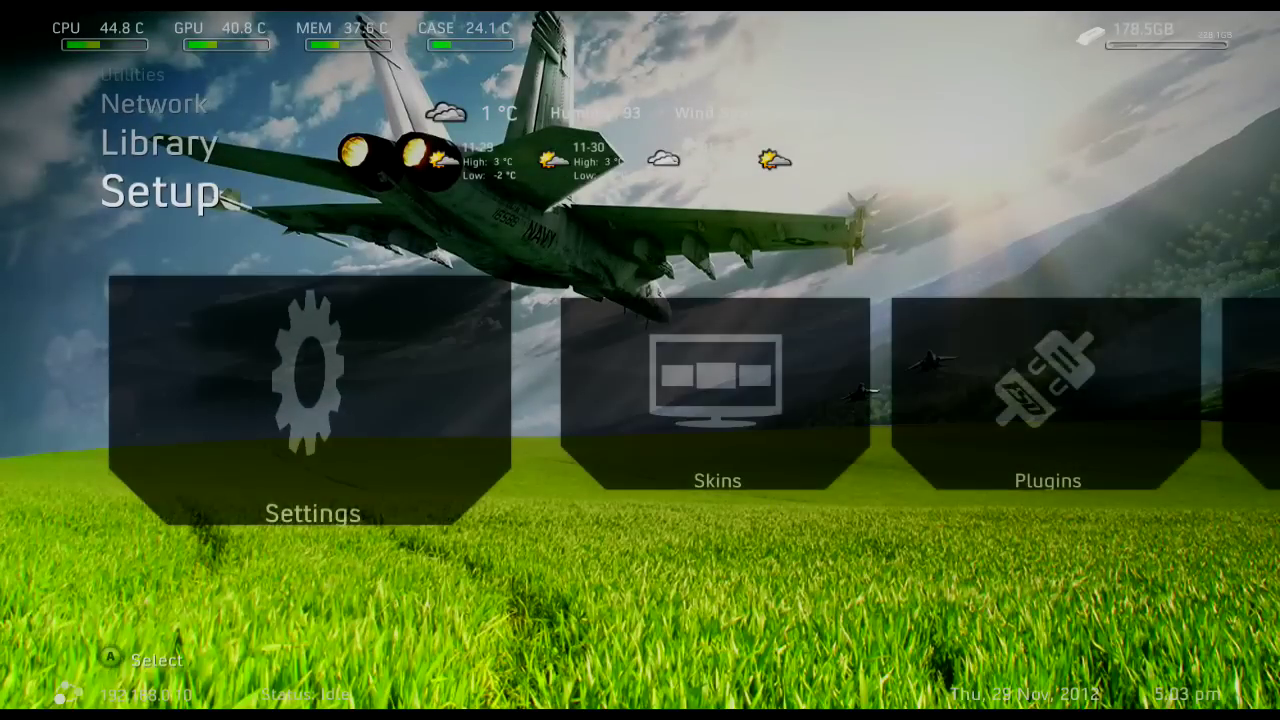
pyautogui.press('Return')
pyautogui.press('Down')
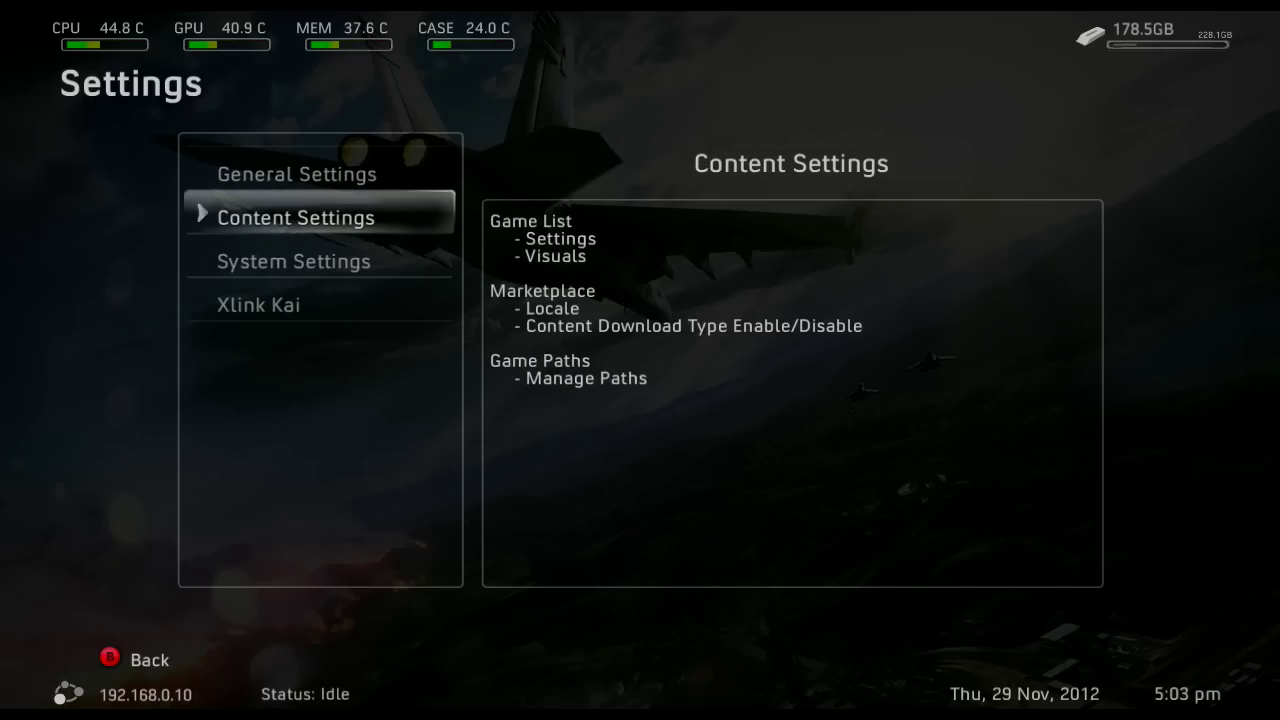
# - Open the list of available updates in the General Settings
pyautogui.press('Up')
pyautogui.press('Return')
pyautogui.press('Down')
pyautogui.press('Down')
pyautogui.press('Down')
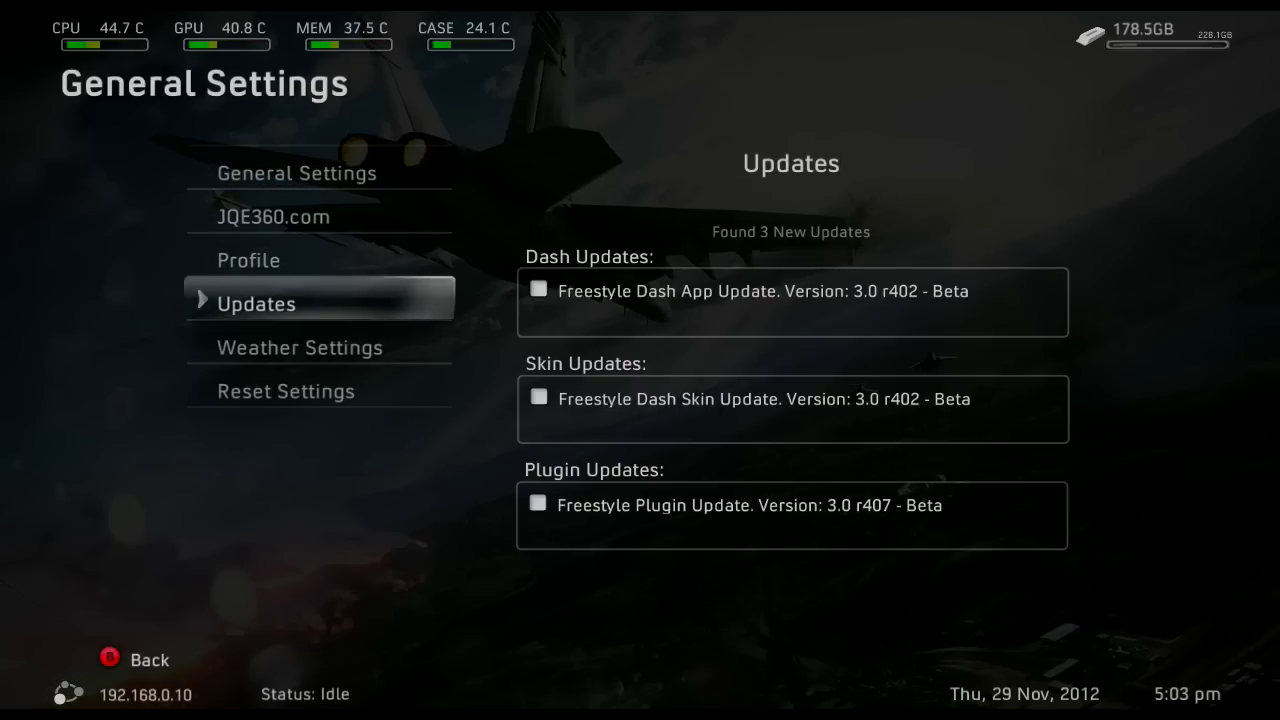
pyautogui.press('Return')
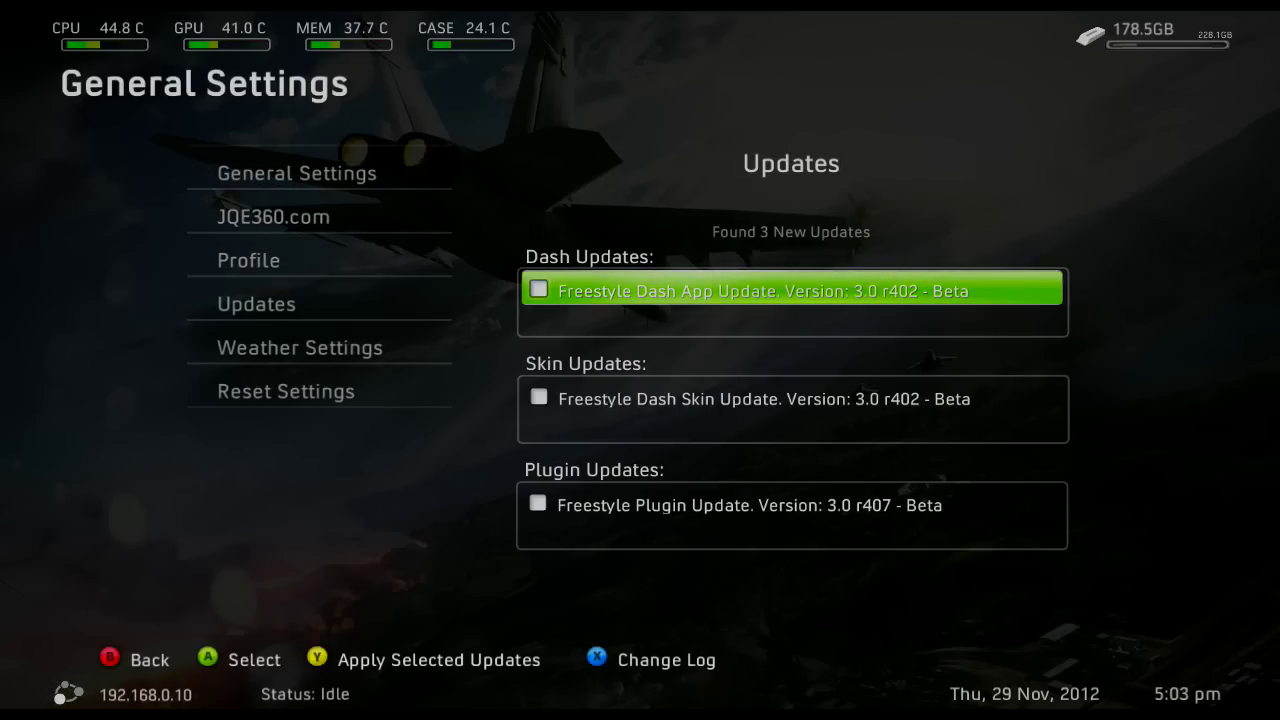
# - Select the Freestyle Dash App 3.0 r402, Dash Skin 3.0 r402 and Plugin 3.0 r407 beta updates
pyautogui.press('Down')
pyautogui.press('Down')
pyautogui.press('Up')
pyautogui.press('Up')
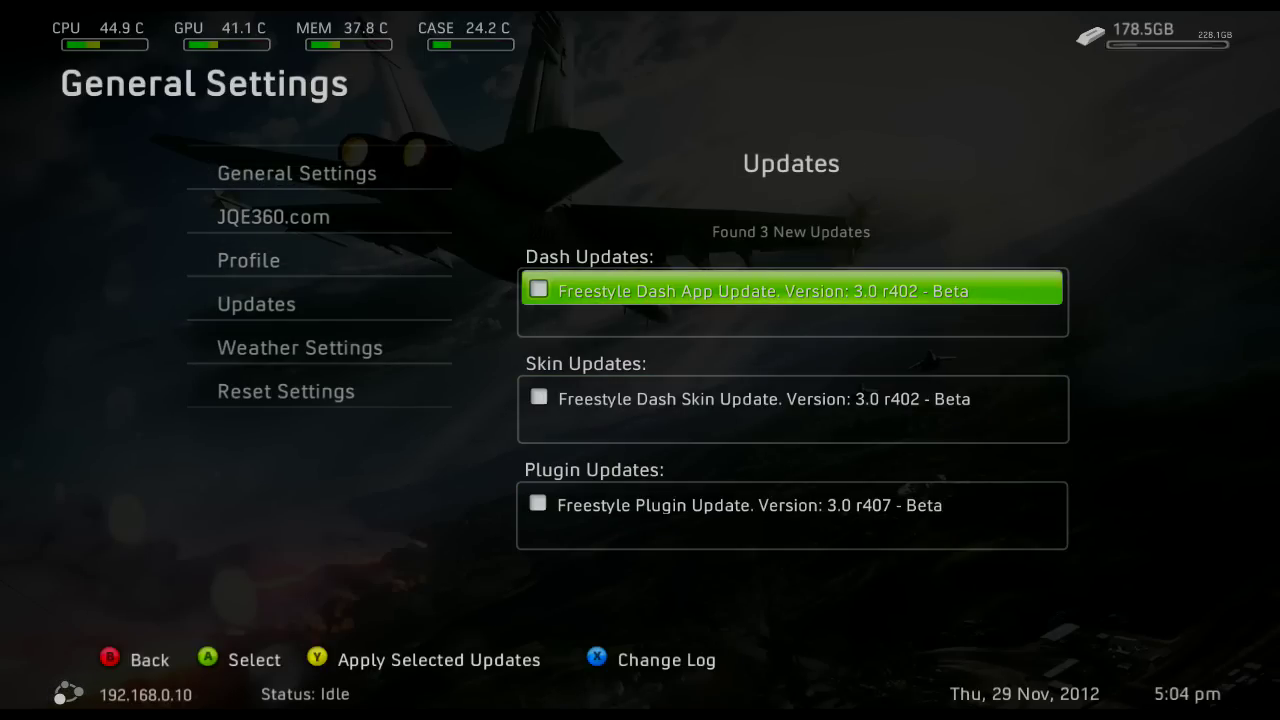
pyautogui.press('Return')
pyautogui.press('Down')
pyautogui.press('Return')
pyautogui.press('Down')
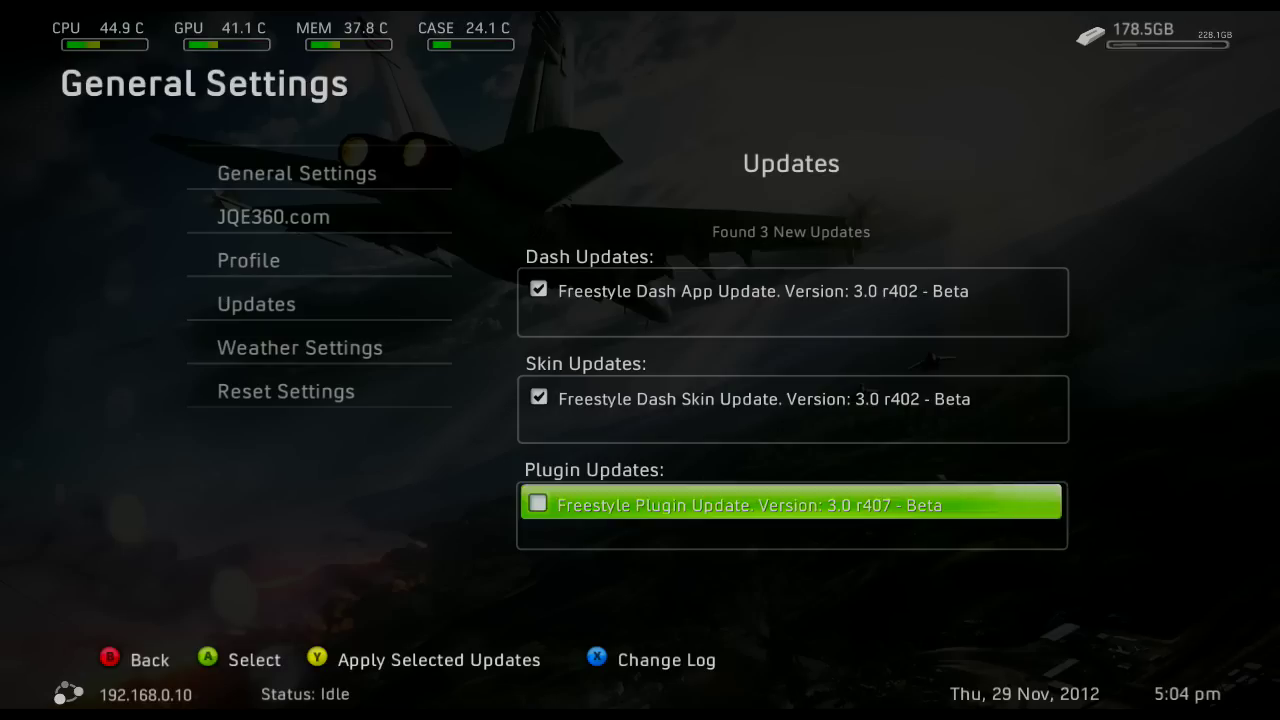
pyautogui.press('Return')
# - Apply the selected dash, skin and plugin updates to queue their downloads
pyautogui.press('Down')
pyautogui.press('Left')
pyautogui.press('Right')
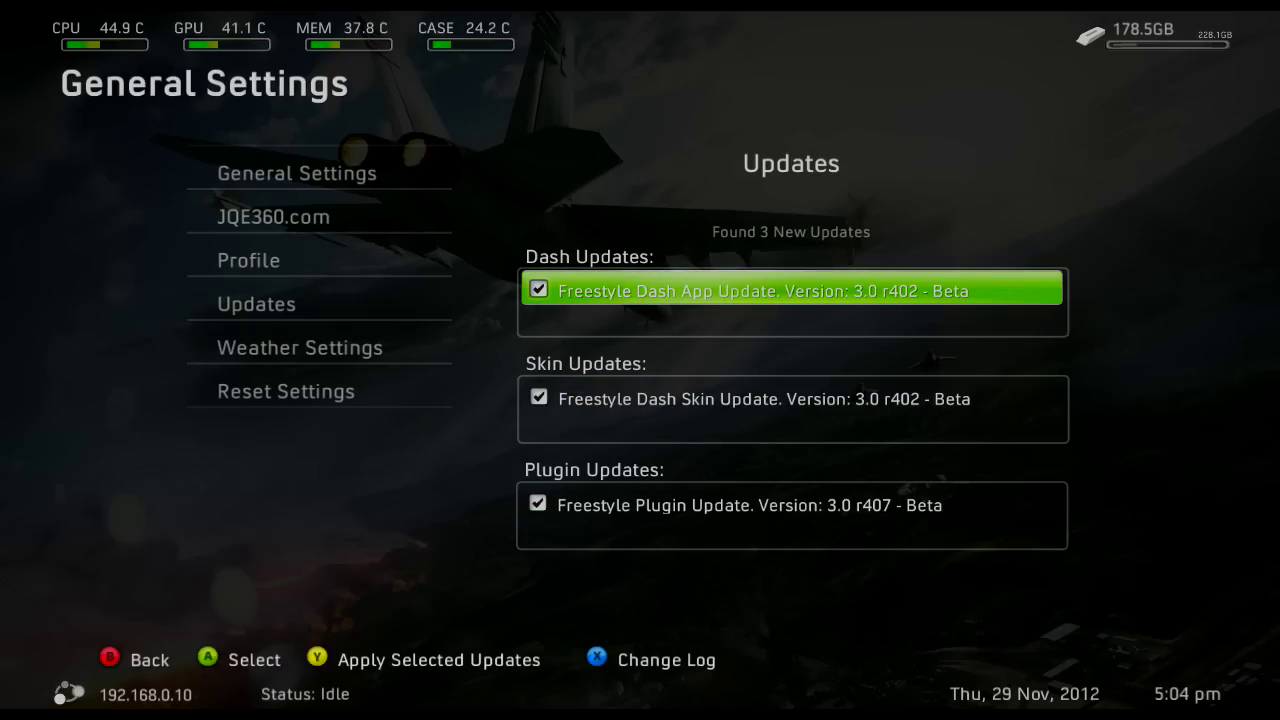
pyautogui.press('Down')
pyautogui.press('Up')
pyautogui.press('y')
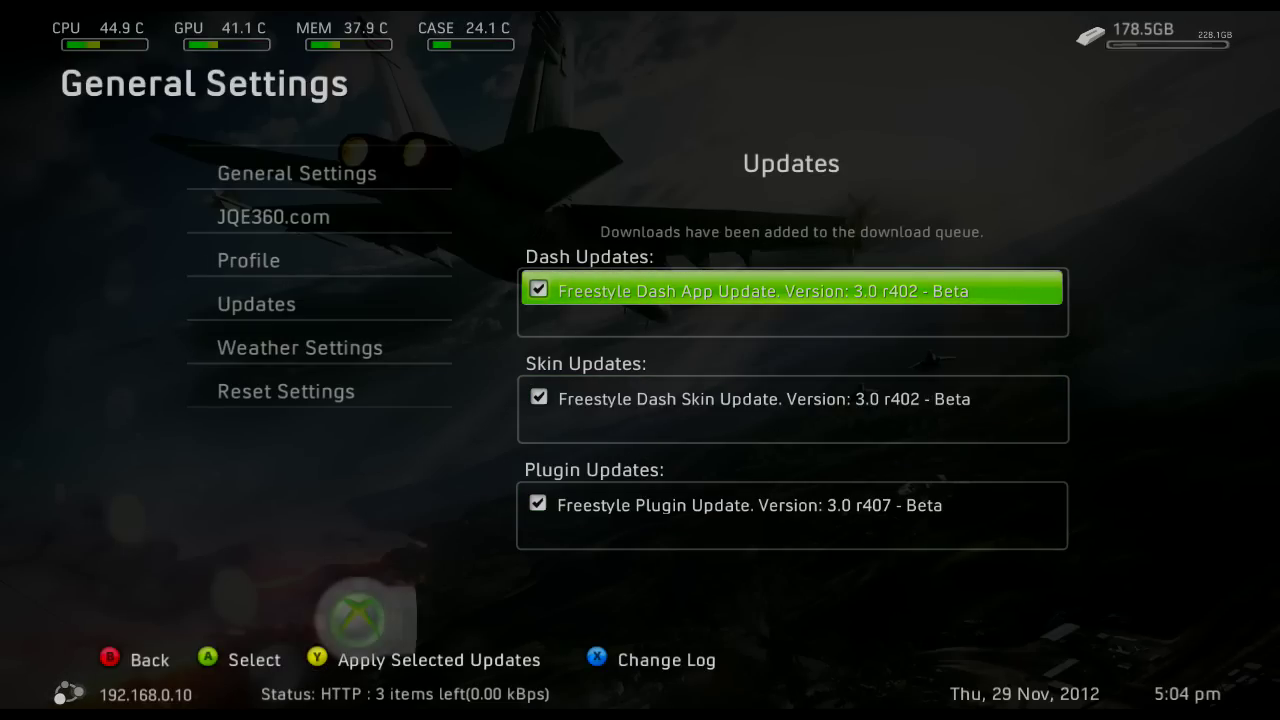
pyautogui.press('Left')
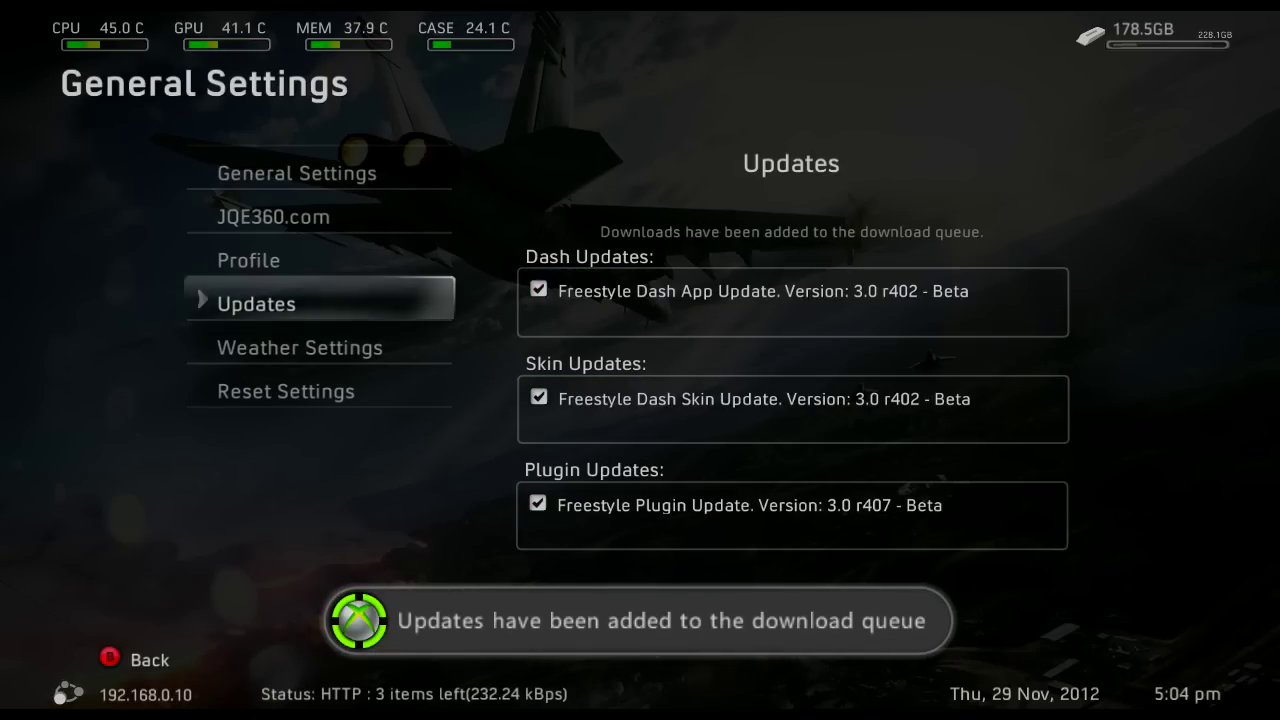
pyautogui.press('Right')
pyautogui.press('Down')
pyautogui.press('Down')
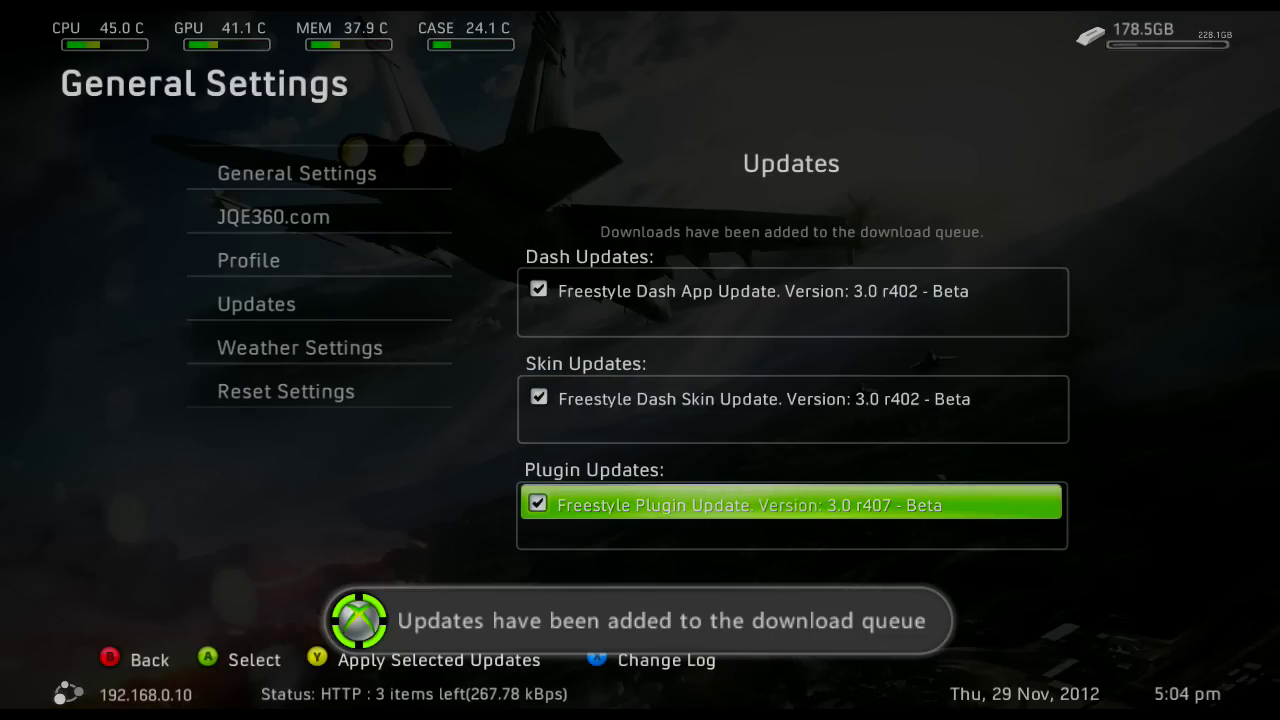
pyautogui.press('Up')
pyautogui.press('Up')
pyautogui.press('Left')
pyautogui.press('Right')
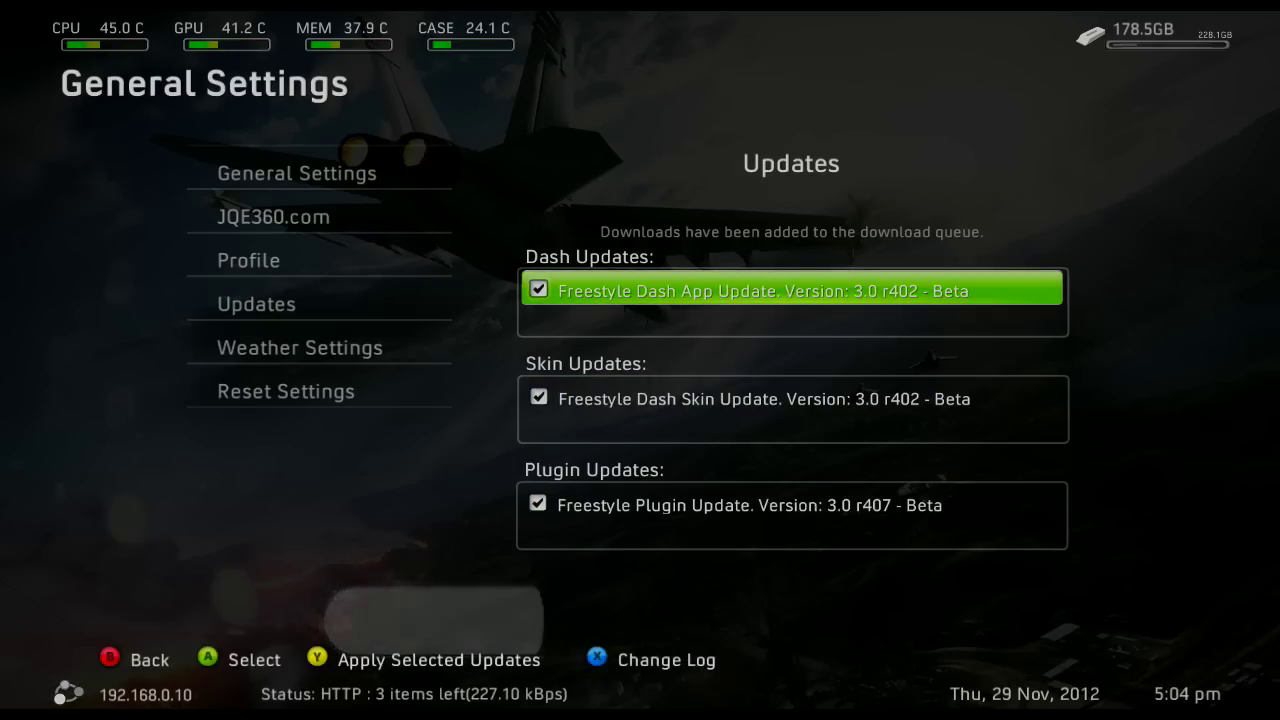
pyautogui.press('Left')
pyautogui.press('Right')
pyautogui.press('Left')
pyautogui.press('Right')
pyautogui.press('Left')
pyautogui.press('Right')
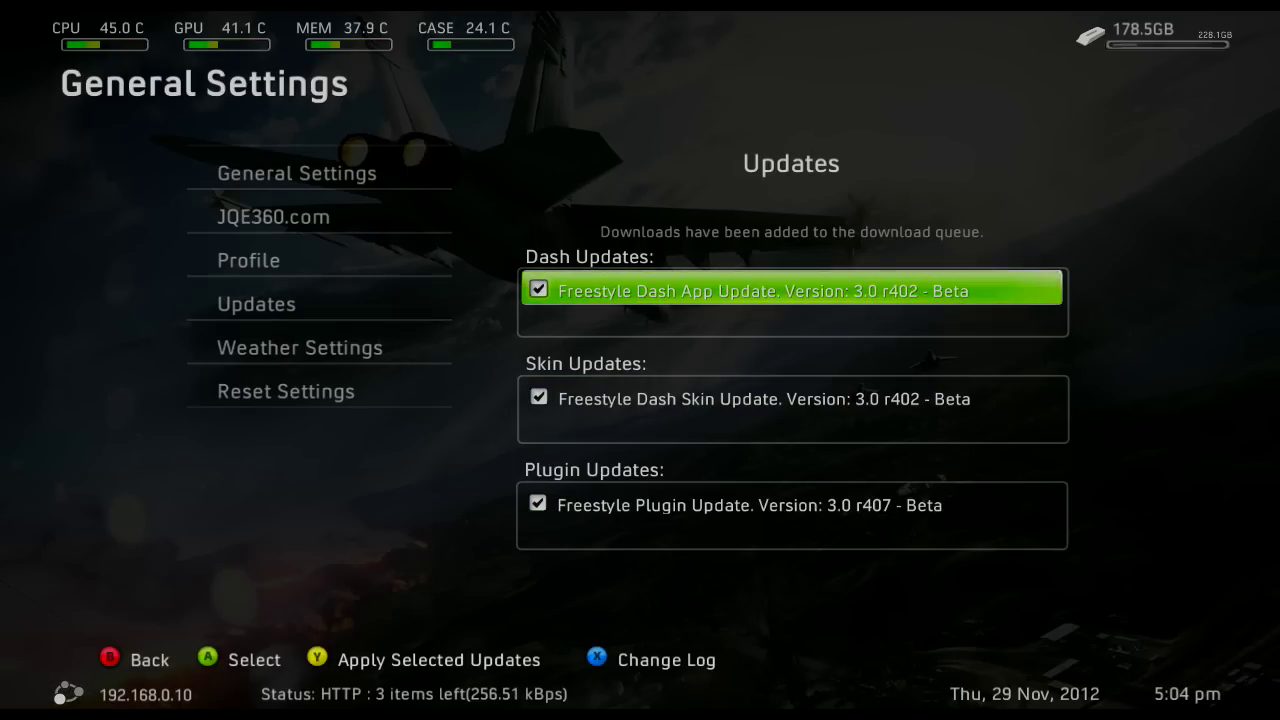
pyautogui.press('Left')
pyautogui.press('Right')
pyautogui.press('Left')
pyautogui.press('Right')
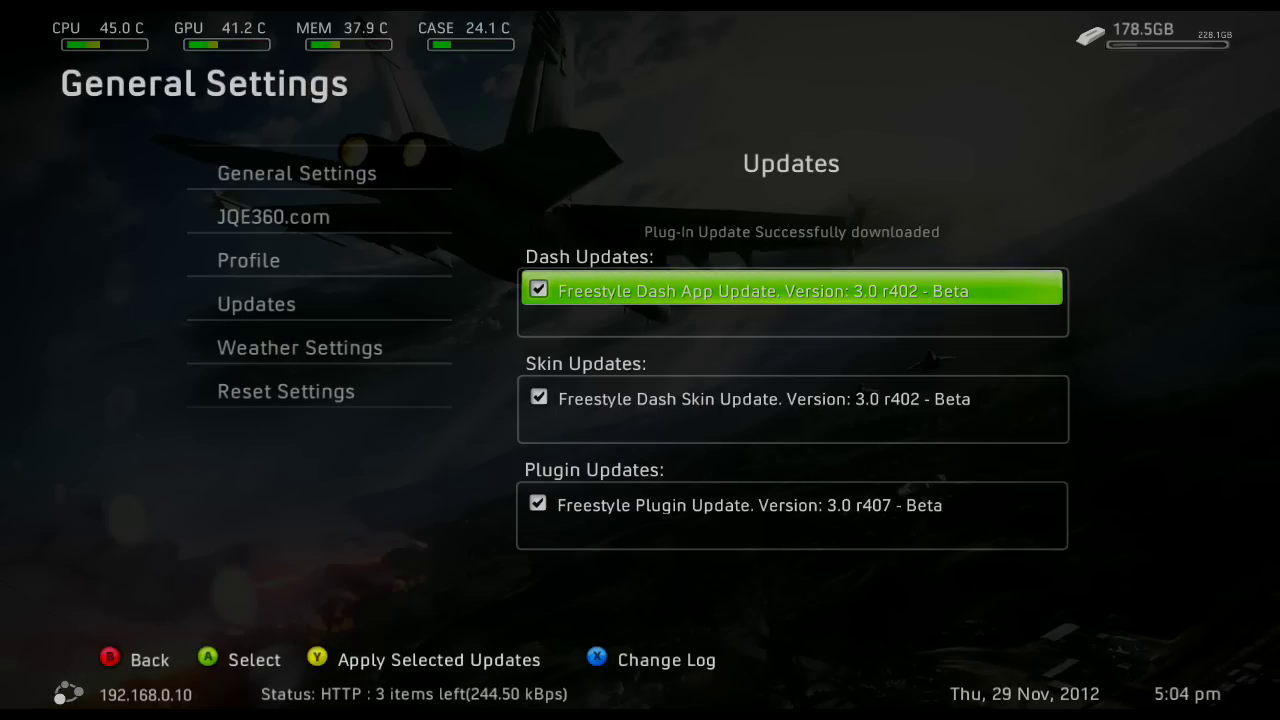
# - Open the change log for the Freestyle Dash App update and read through its release notes
pyautogui.press('Down')
pyautogui.press('Down')
pyautogui.press('Up')
pyautogui.press('Up')
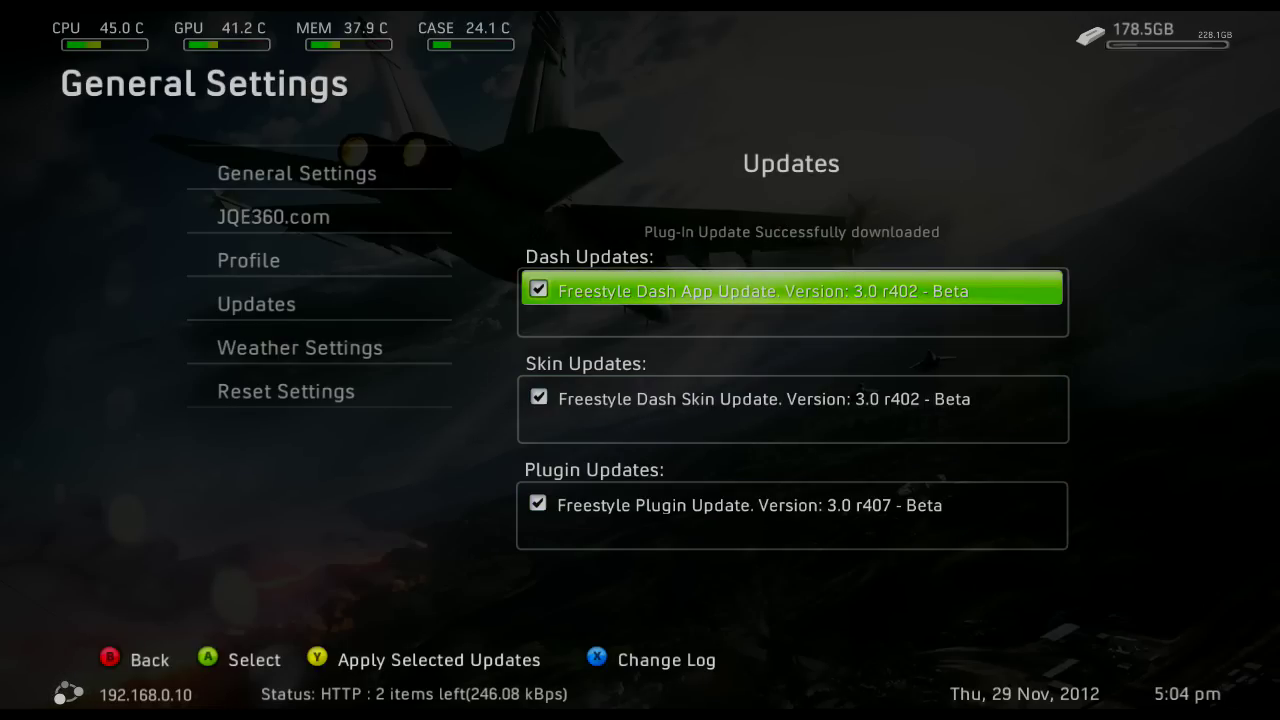
pyautogui.press('x')
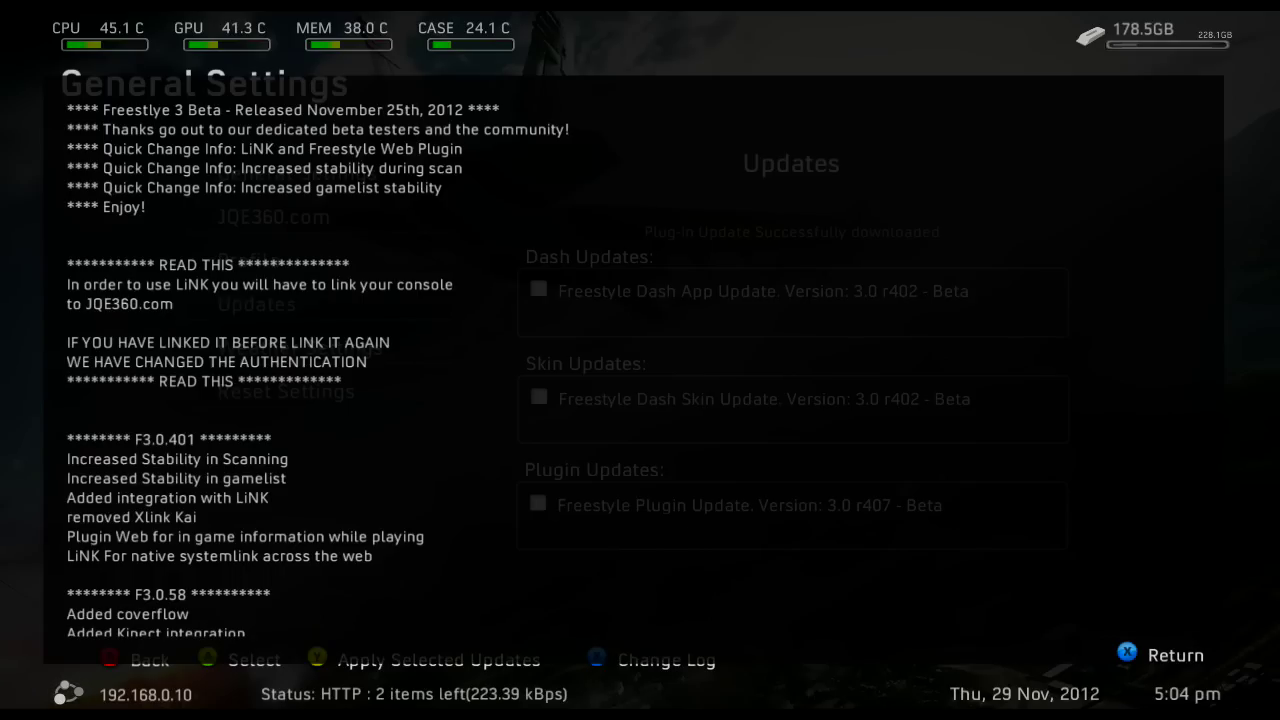
pyautogui.scroll(-4, 315, 370)
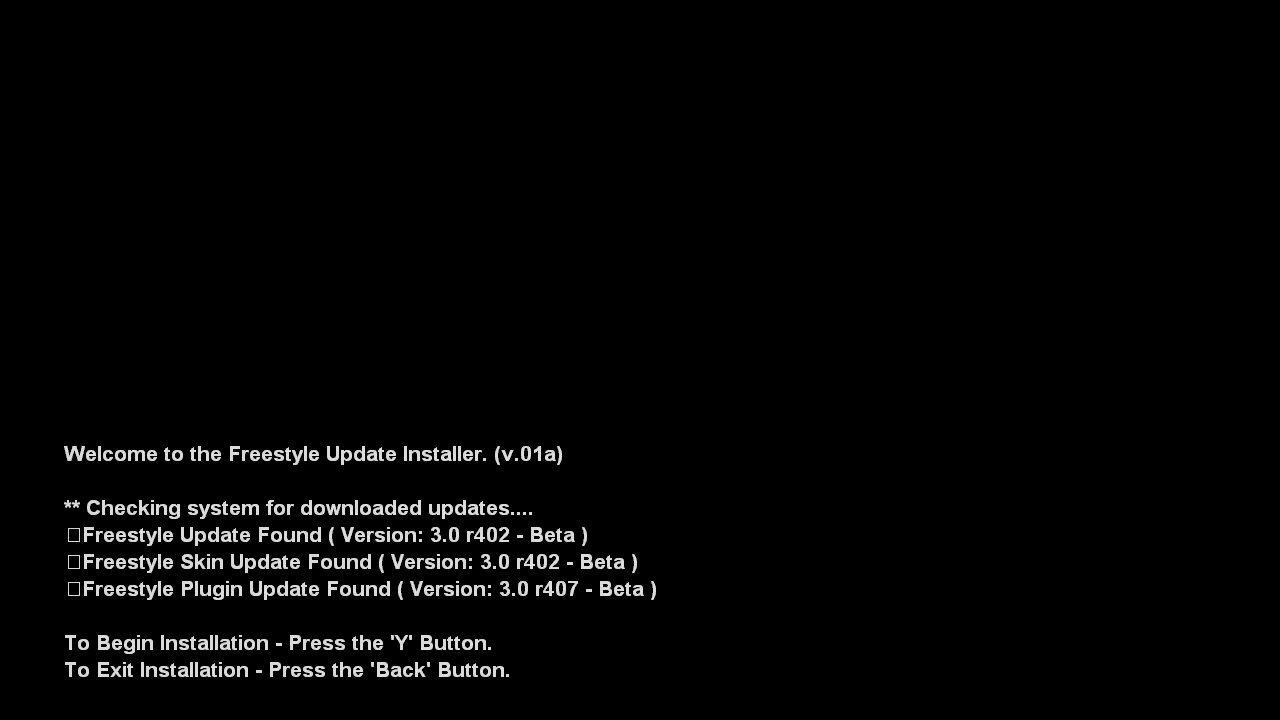
# - Begin installing the downloaded dash, skin and plugin updates in the Freestyle Update Installer
pyautogui.press('y')
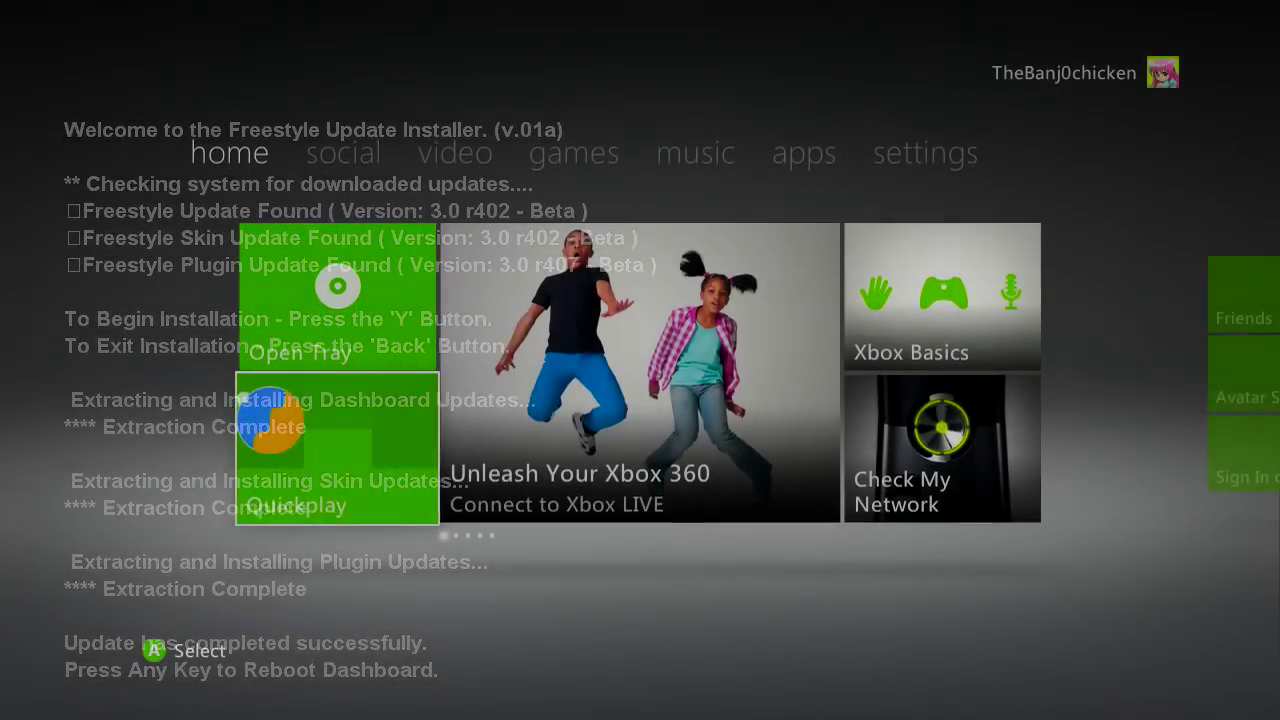
# - Launch the Freestyle 3 Installer and enable both Download latest version and Remove existing install
pyautogui.press('Return')
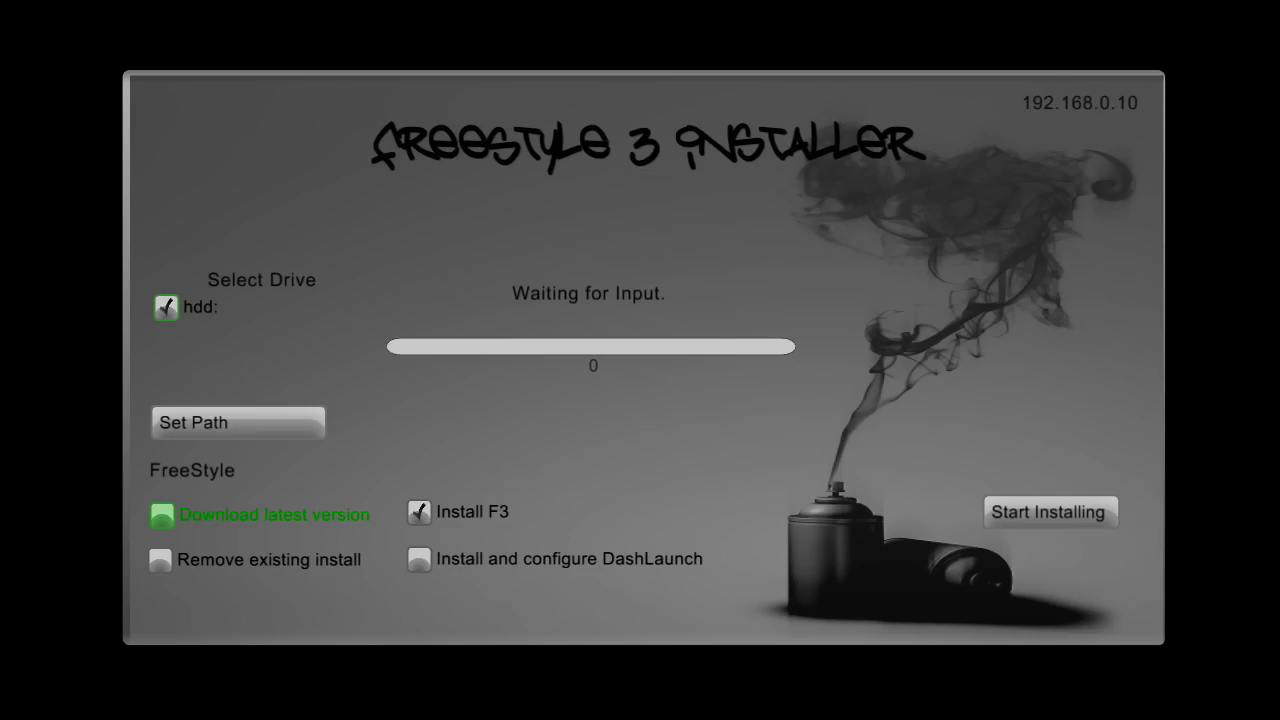
pyautogui.press('Up')
pyautogui.press('Up')
pyautogui.press('Down')
pyautogui.press('Down')
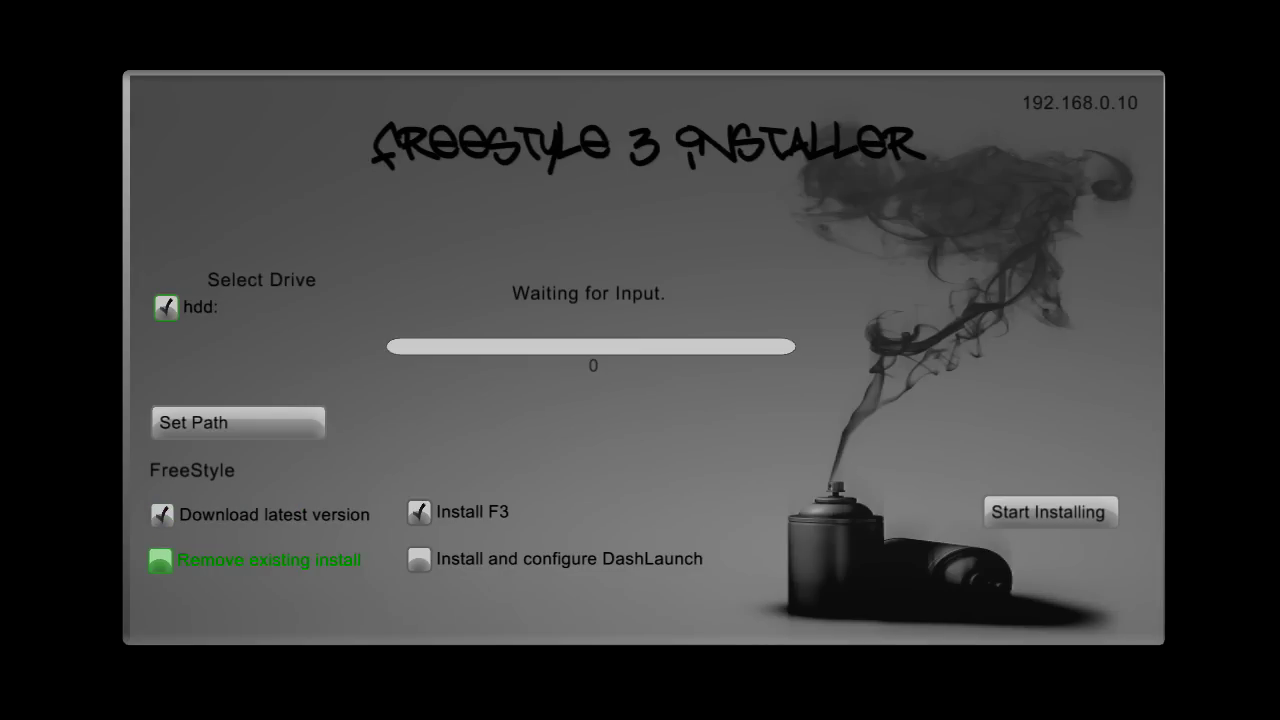
pyautogui.press('Up')
pyautogui.press('Right')
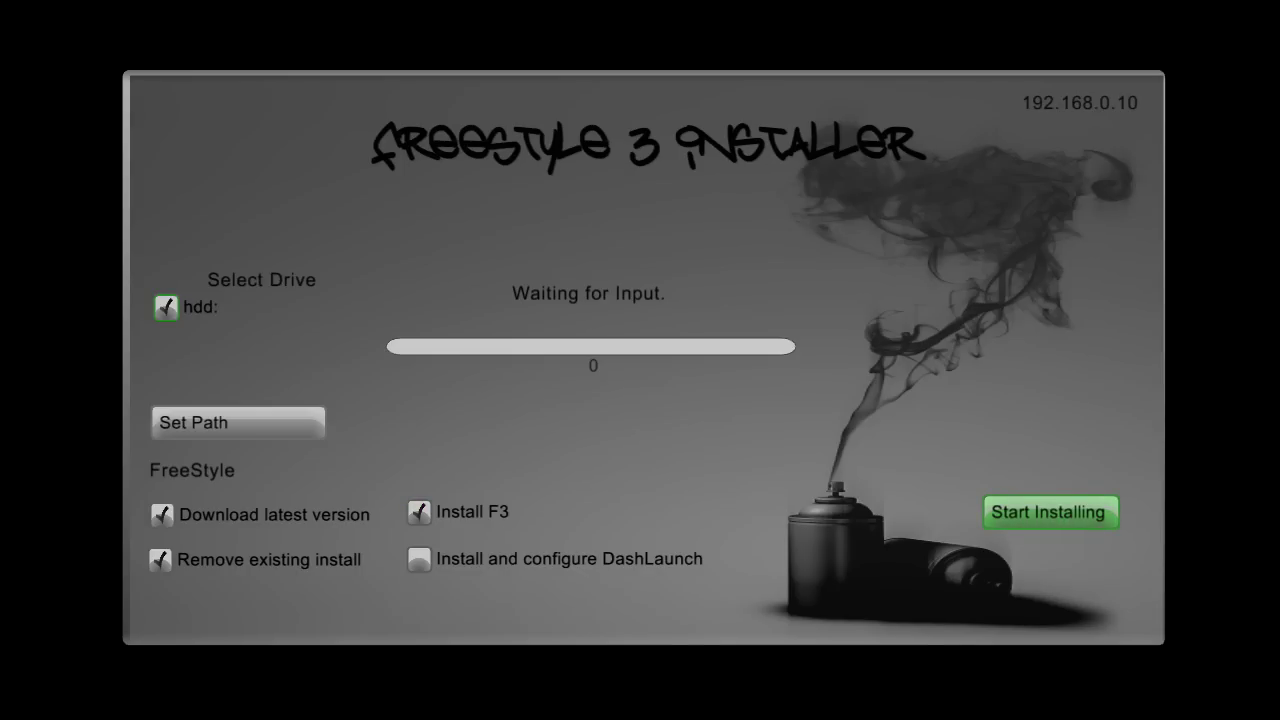
# - Check the installation path entered for Freestyle and close the path dialog
pyautogui.press('Down')
pyautogui.press('Left')
pyautogui.press('Up')
pyautogui.press('Up')
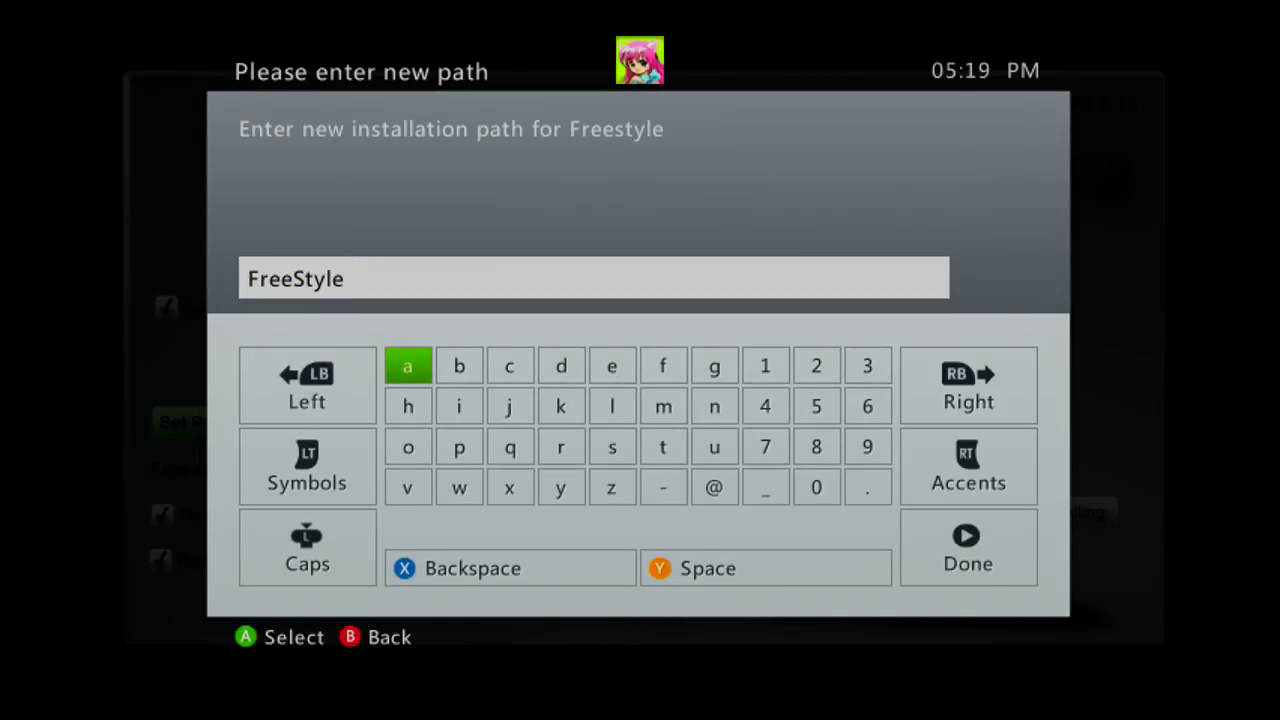
pyautogui.press('Return')
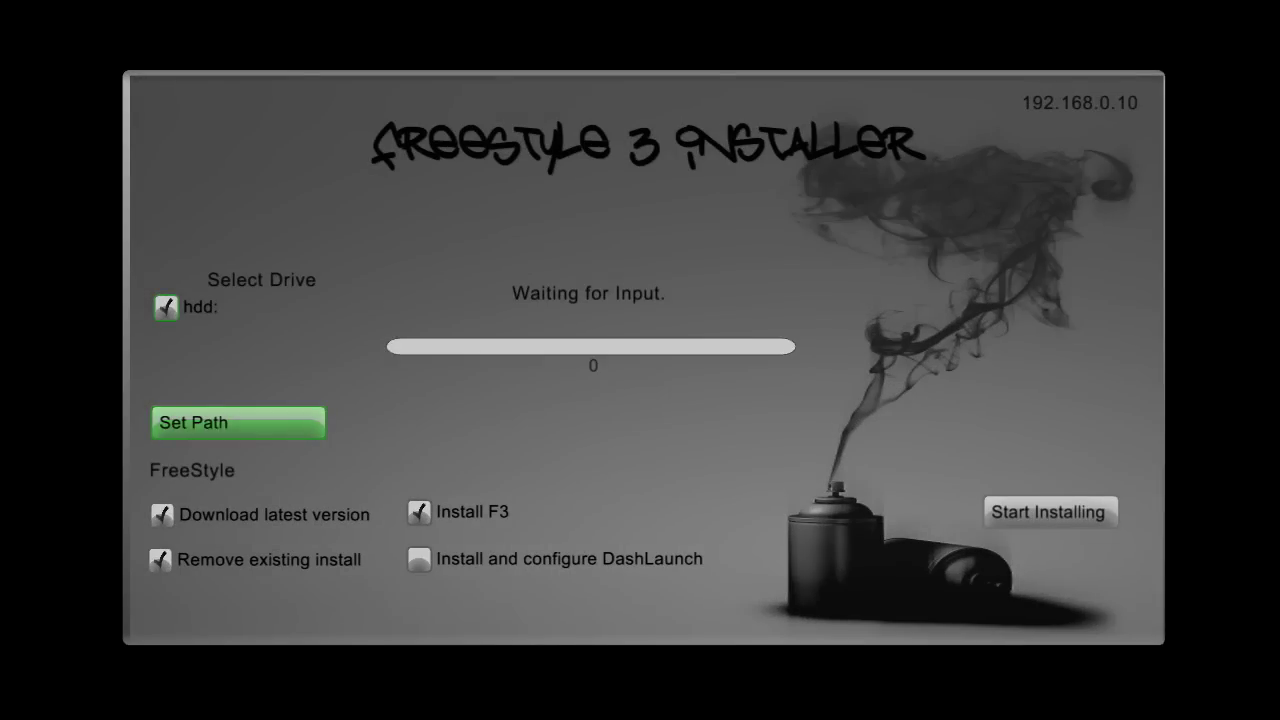
# - Start the Freestyle 3 installation with the chosen options
pyautogui.press('Down')
pyautogui.press('Right')
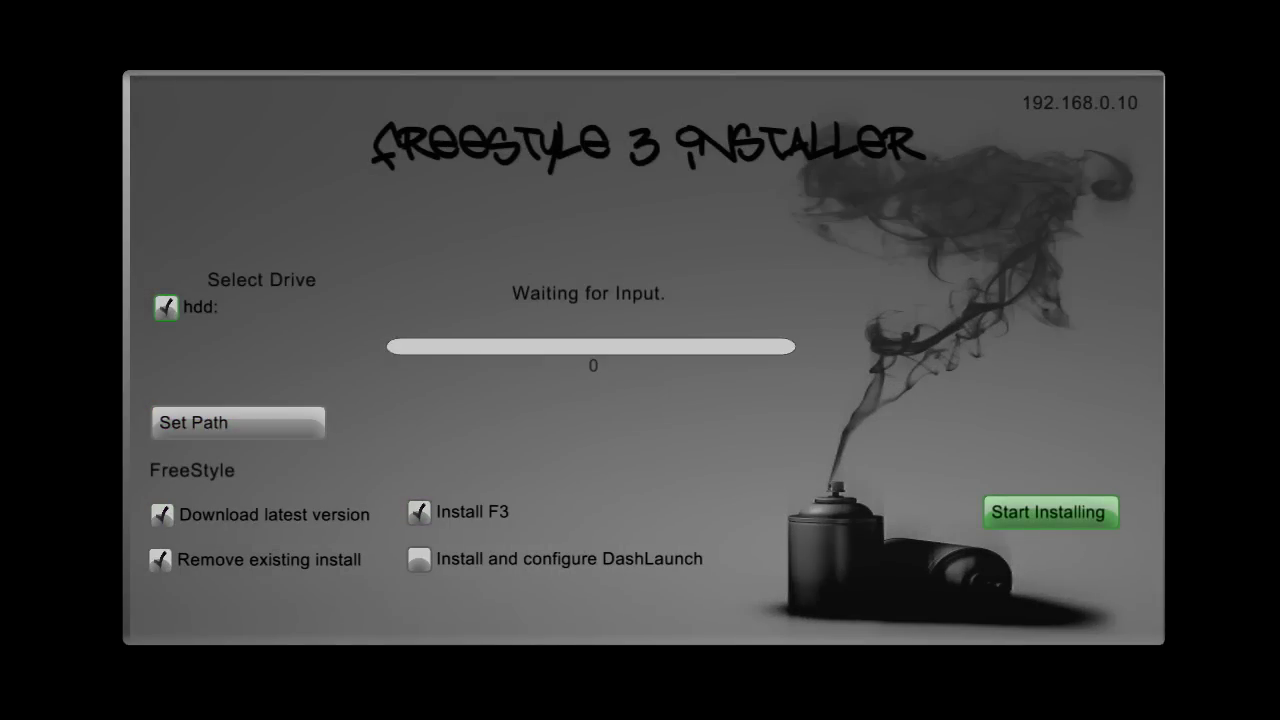
pyautogui.press('Return')
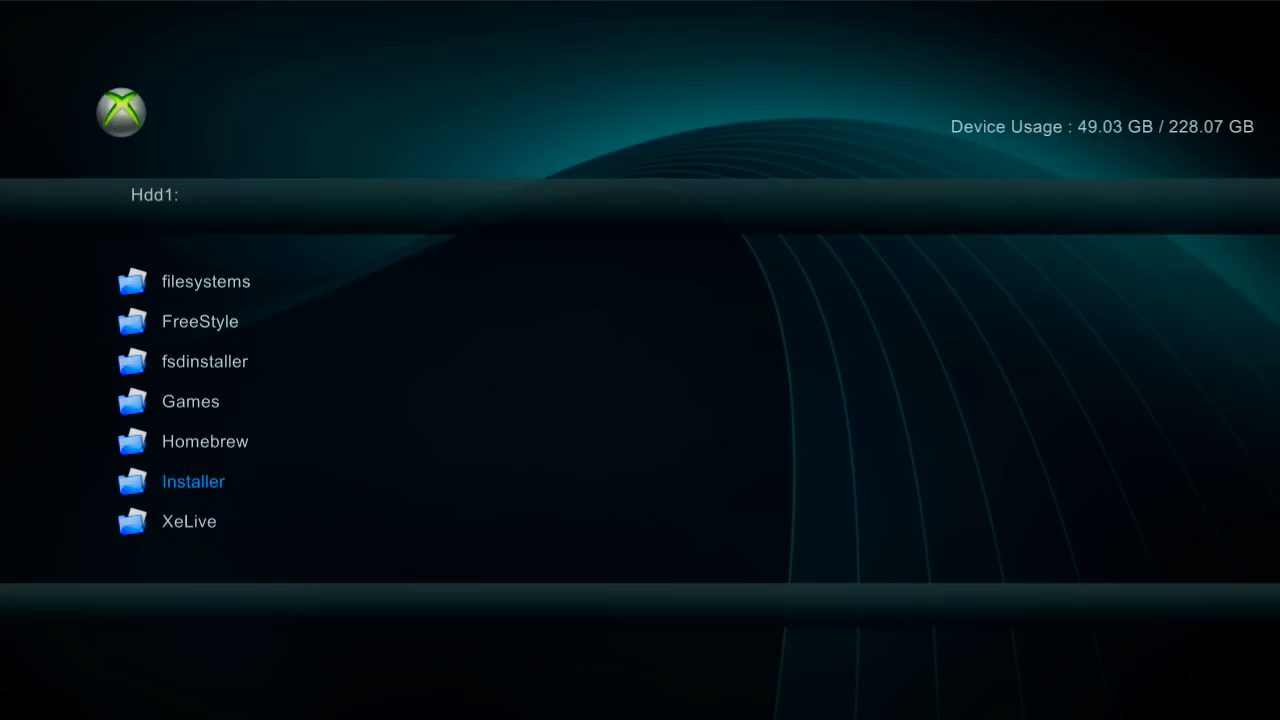
# - Launch DashLaunch from the Installer folder on Hdd1 and expand its Behavior options
pyautogui.press('Return')
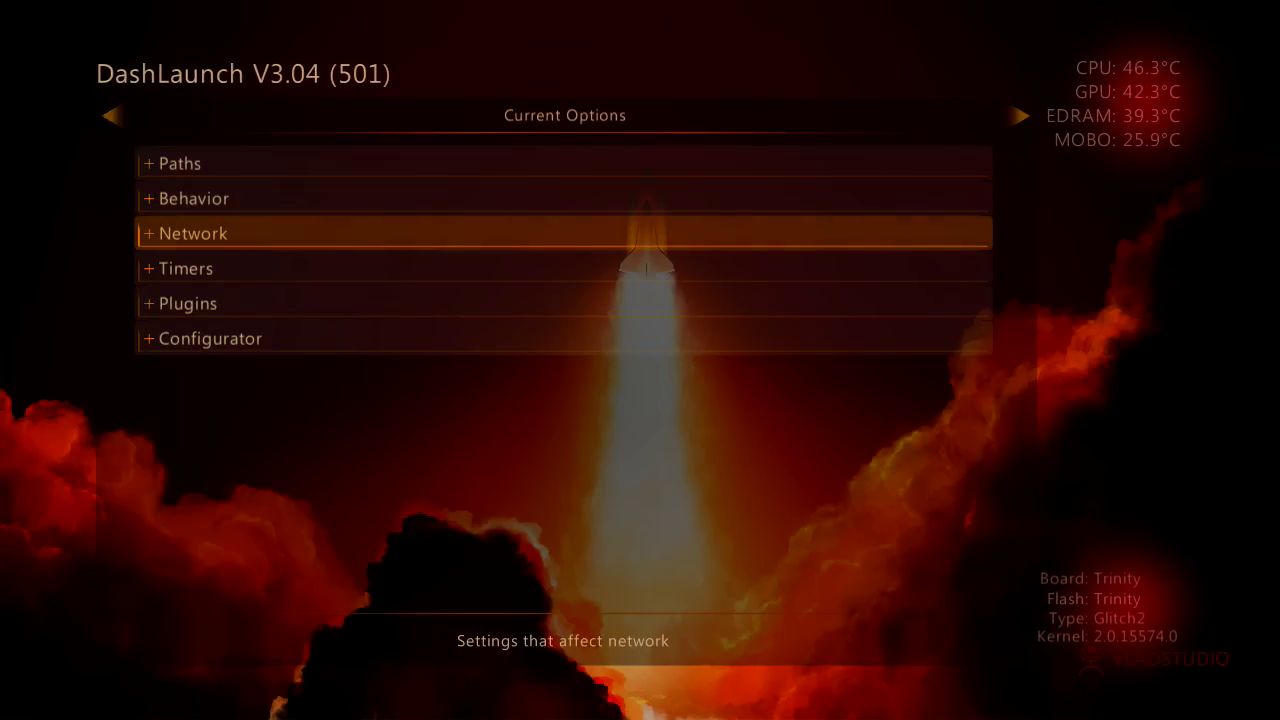
pyautogui.press('Up')
pyautogui.press('Return')
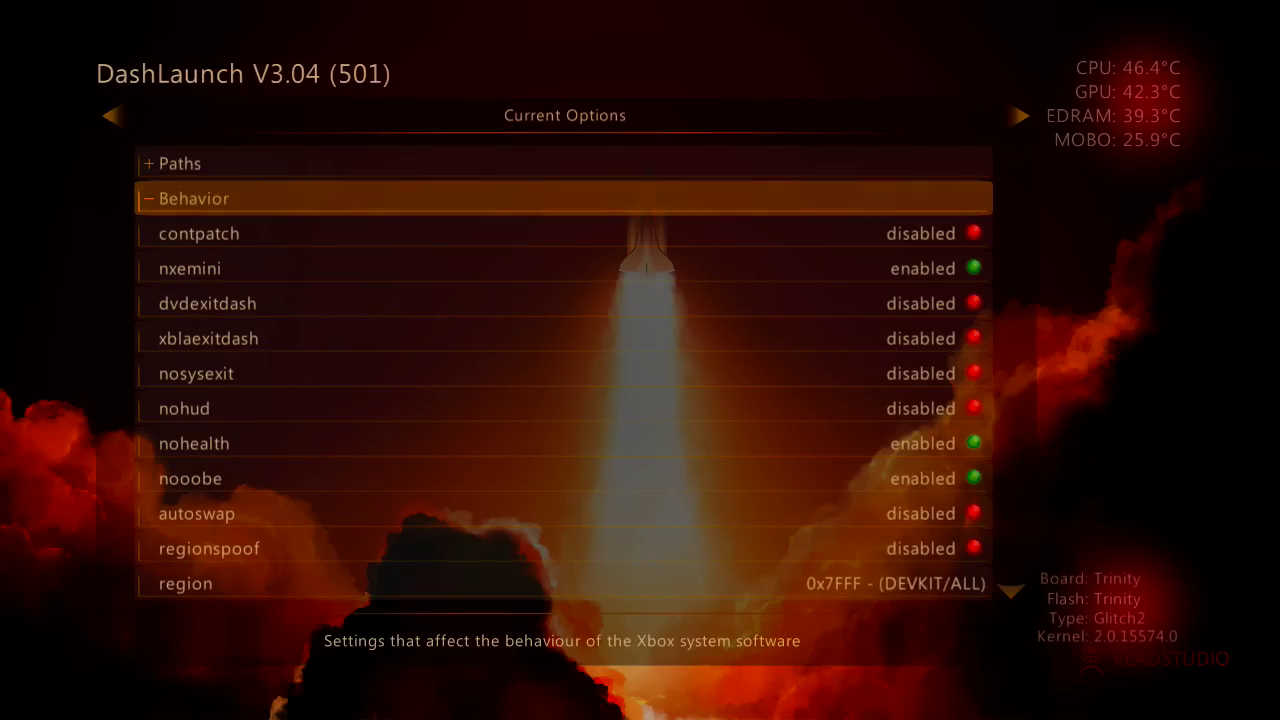
# - Examine the Behavior options from contpatch through autoswap with their descriptions, and collapse the group
pyautogui.press('Down')
pyautogui.press('Down')
pyautogui.press('Down')
pyautogui.press('Down')
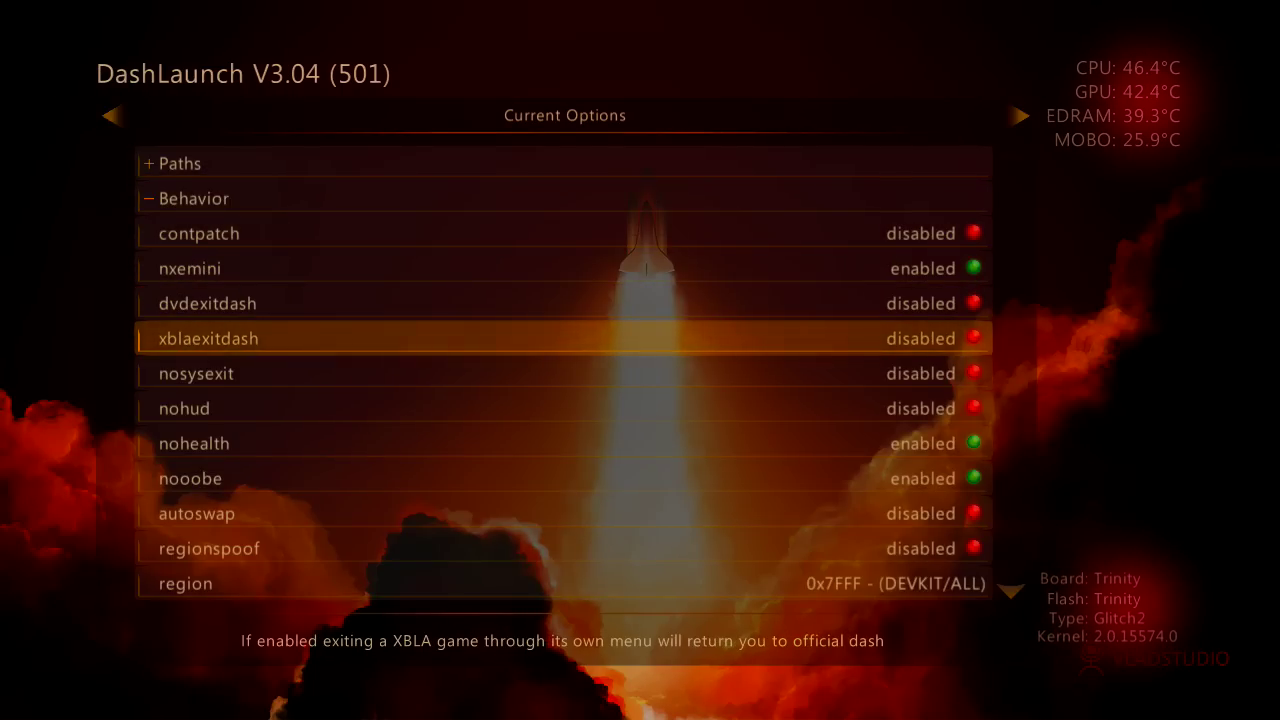
pyautogui.press('Down')
pyautogui.press('Down')
pyautogui.press('Down')
pyautogui.press('Down')
pyautogui.press('Down')
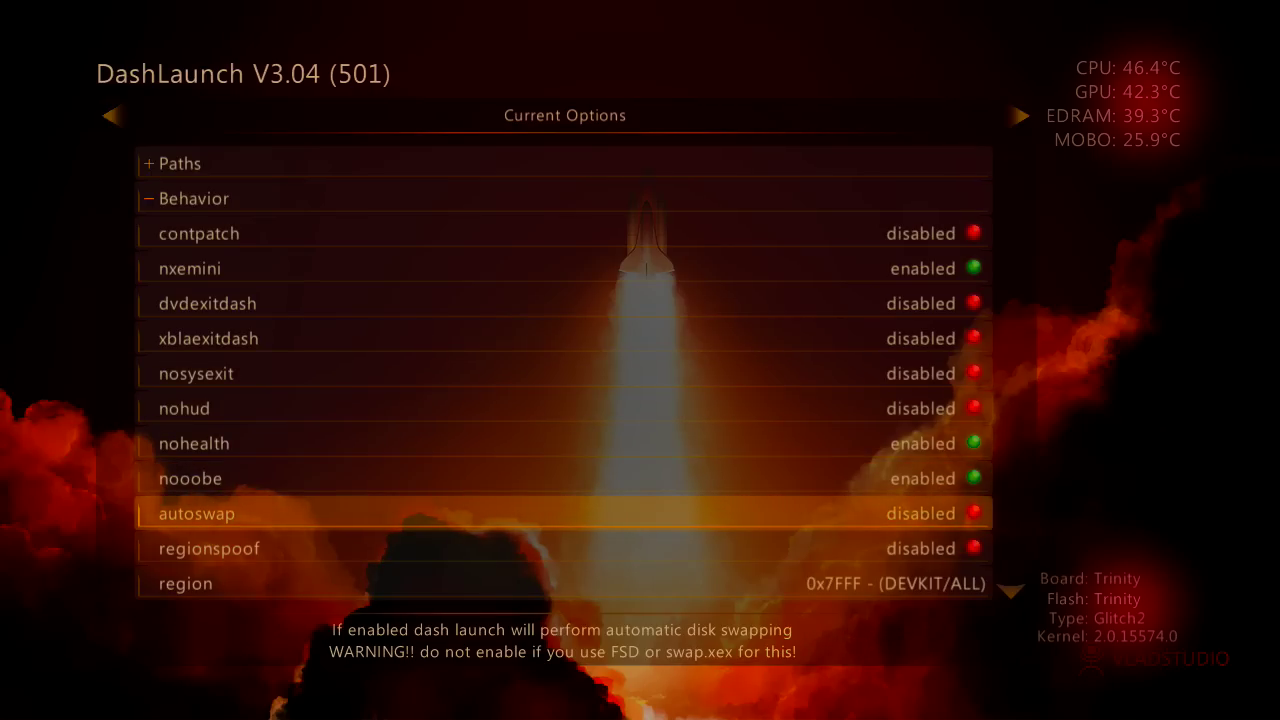
pyautogui.press('Up')
pyautogui.press('Up')
pyautogui.press('Up')
pyautogui.press('Up')
pyautogui.press('Up')
pyautogui.press('Up')
pyautogui.press('Up')
pyautogui.press('Up')
pyautogui.press('Up')
pyautogui.press('Return')
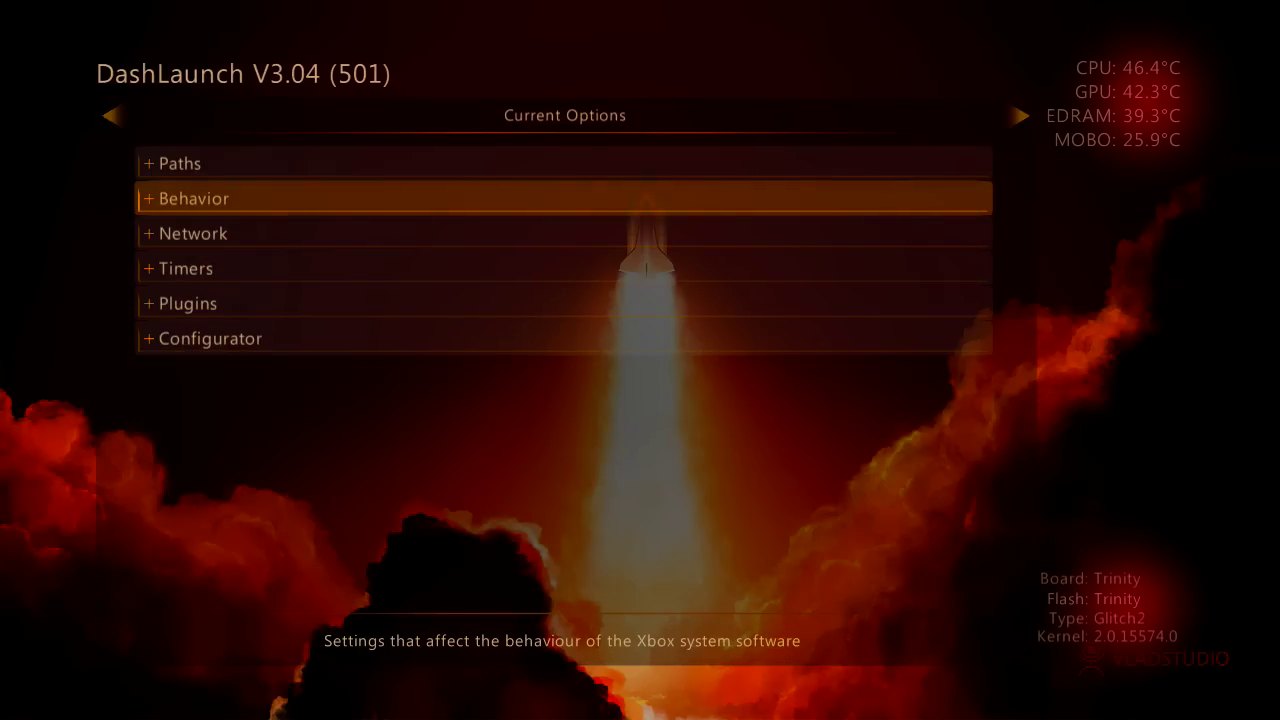
# - Expand the Network options in DashLaunch and enable devlink
pyautogui.press('Down')
pyautogui.press('Return')
pyautogui.press('Down')
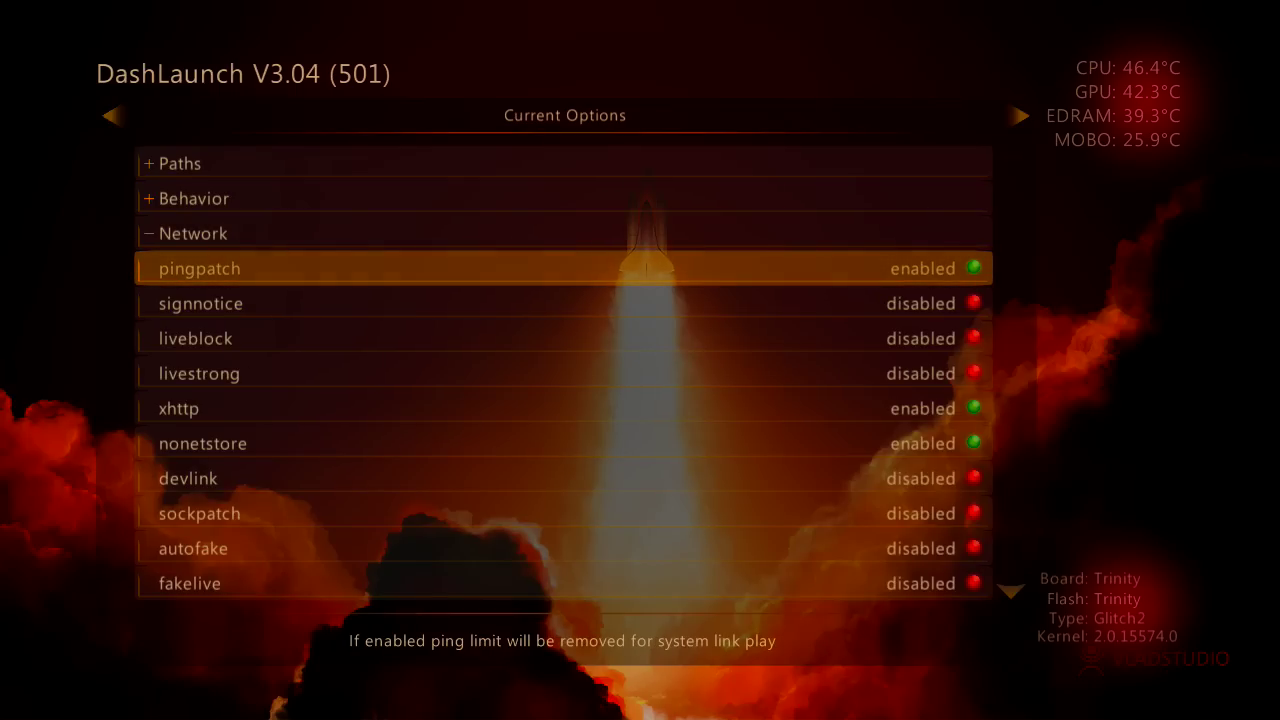
pyautogui.press('Down')
pyautogui.press('Down')
pyautogui.press('Down')
pyautogui.press('Down')
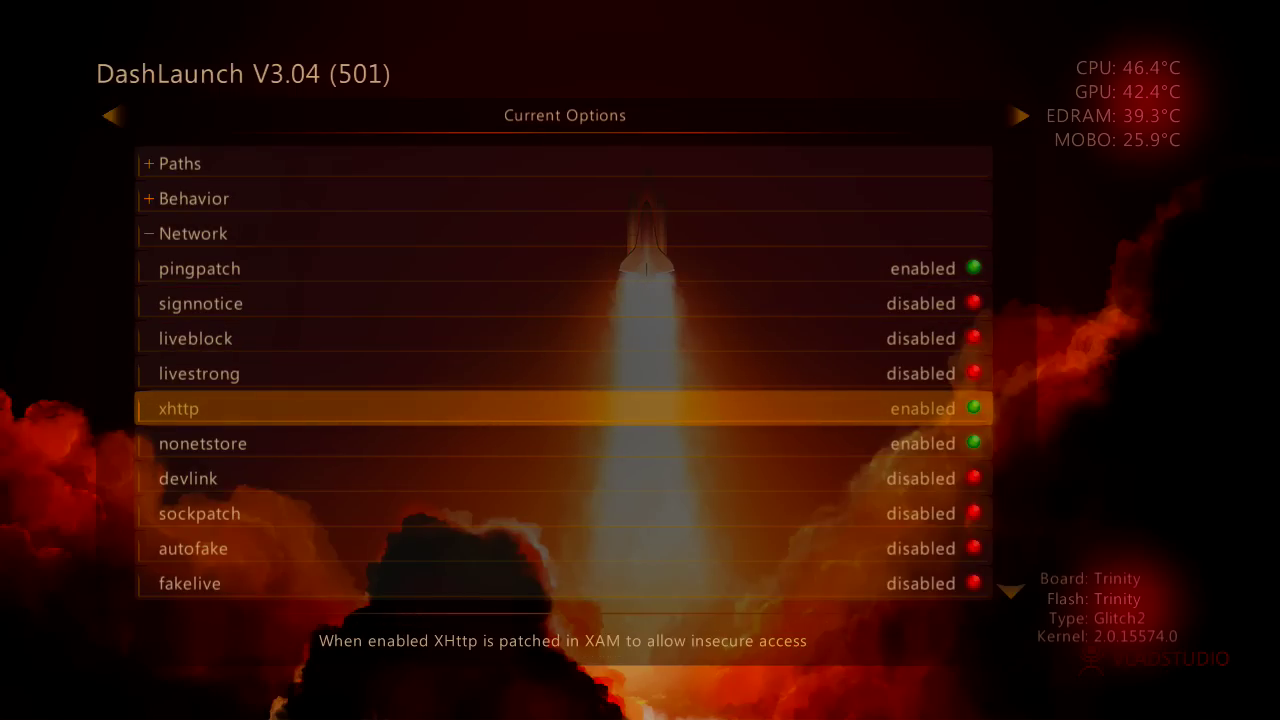
pyautogui.press('Down')
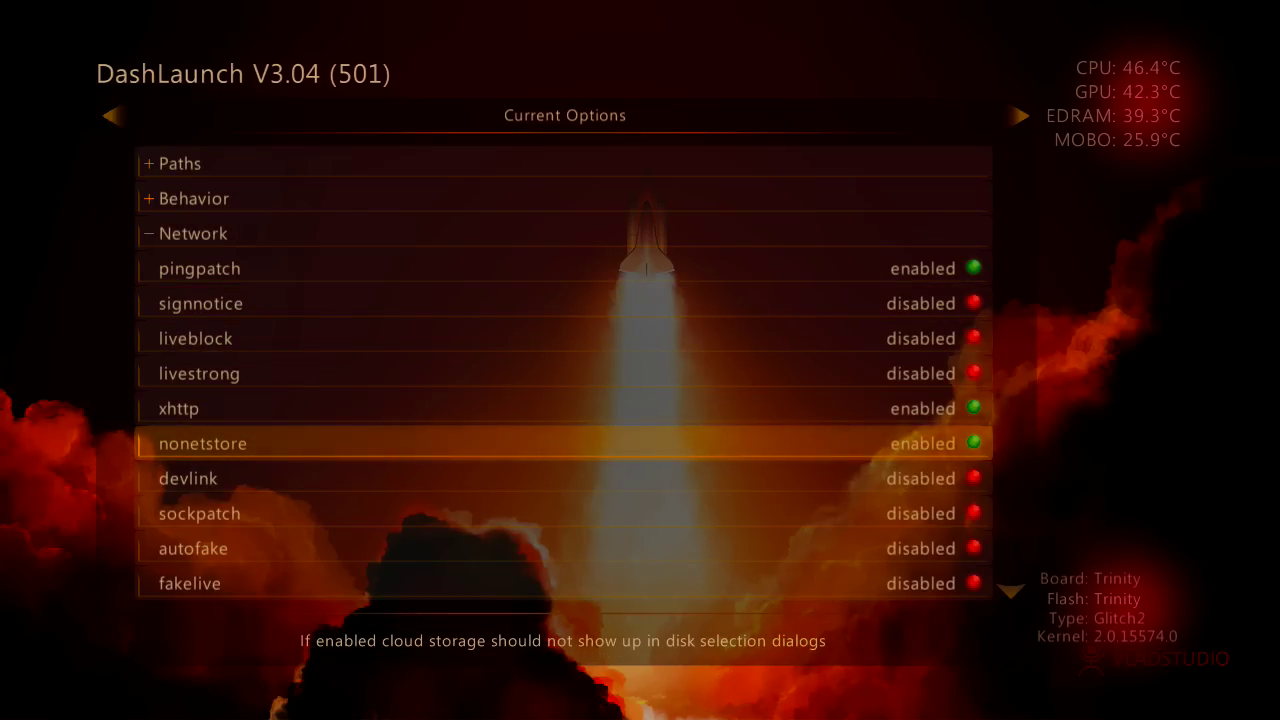
pyautogui.press('Down')
pyautogui.press('Return')
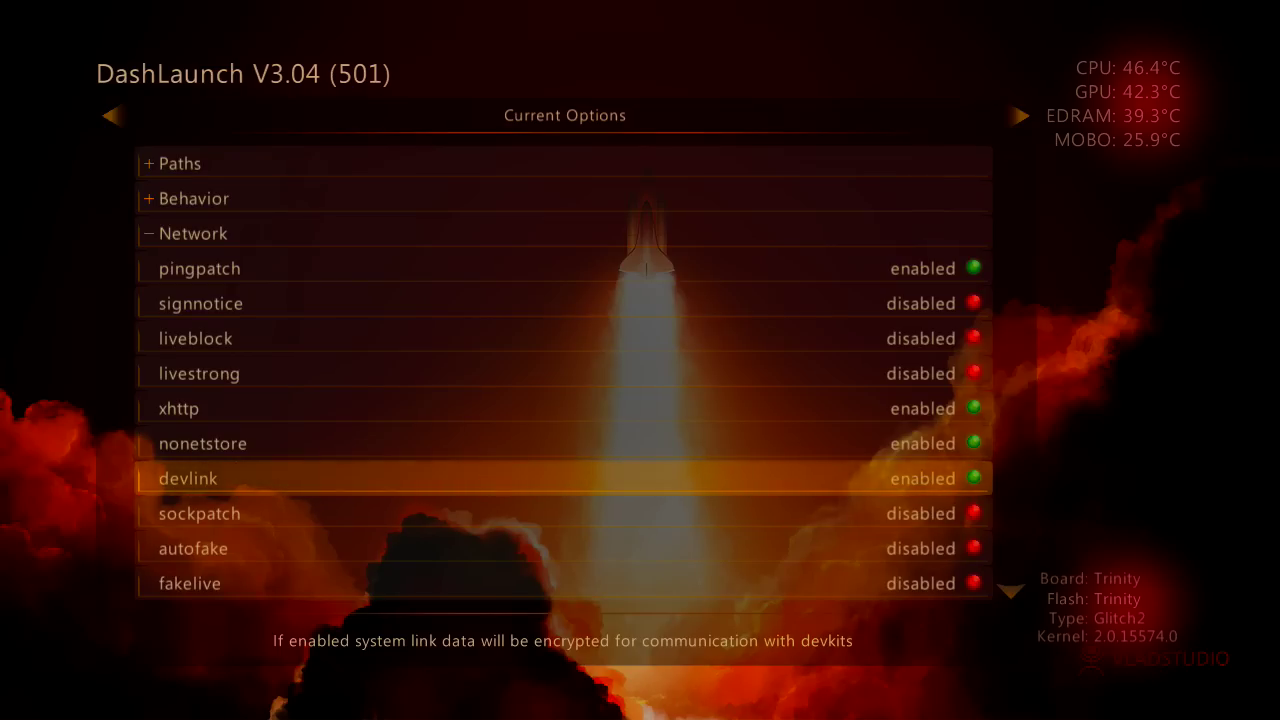
# - Review the Network options and their descriptions in DashLaunch, and collapse the group
pyautogui.press('Down')
pyautogui.press('Down')
pyautogui.press('Down')
pyautogui.press('Down')
pyautogui.press('Down')
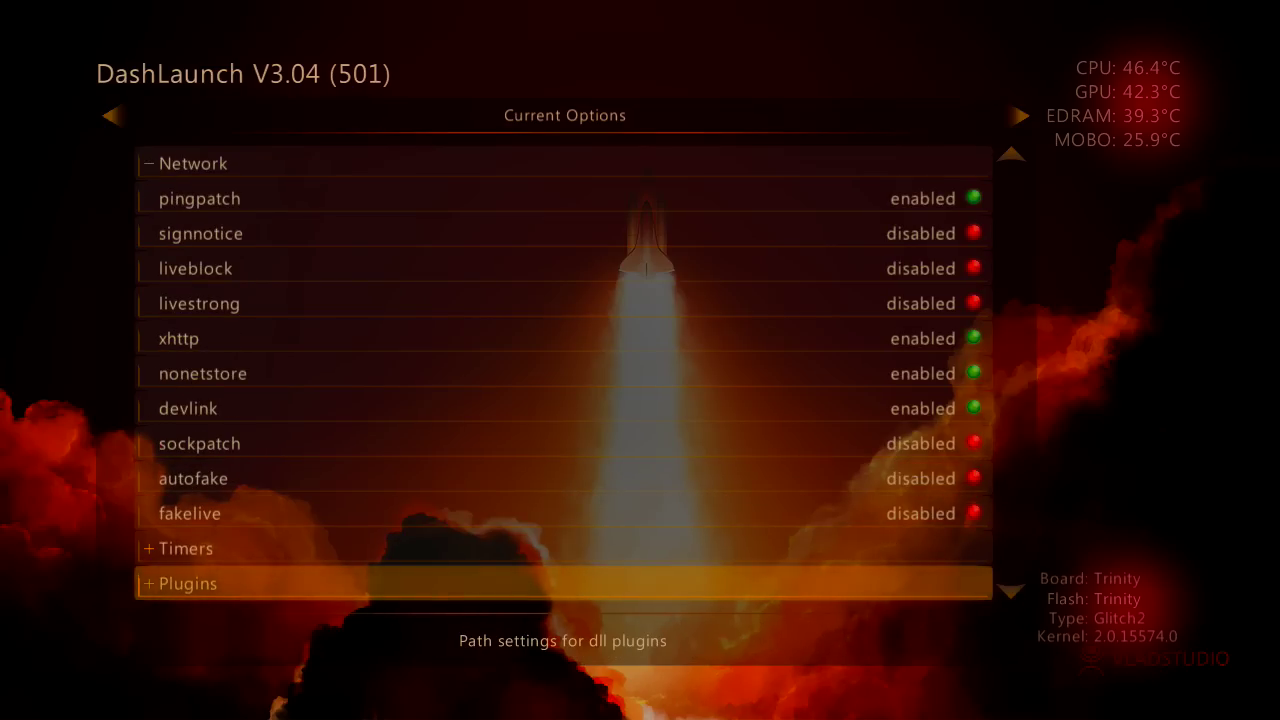
pyautogui.press('Up')
pyautogui.press('Up')
pyautogui.press('Up')
pyautogui.press('Up')
pyautogui.press('Up')
pyautogui.press('Up')
pyautogui.press('Up')
pyautogui.press('Up')
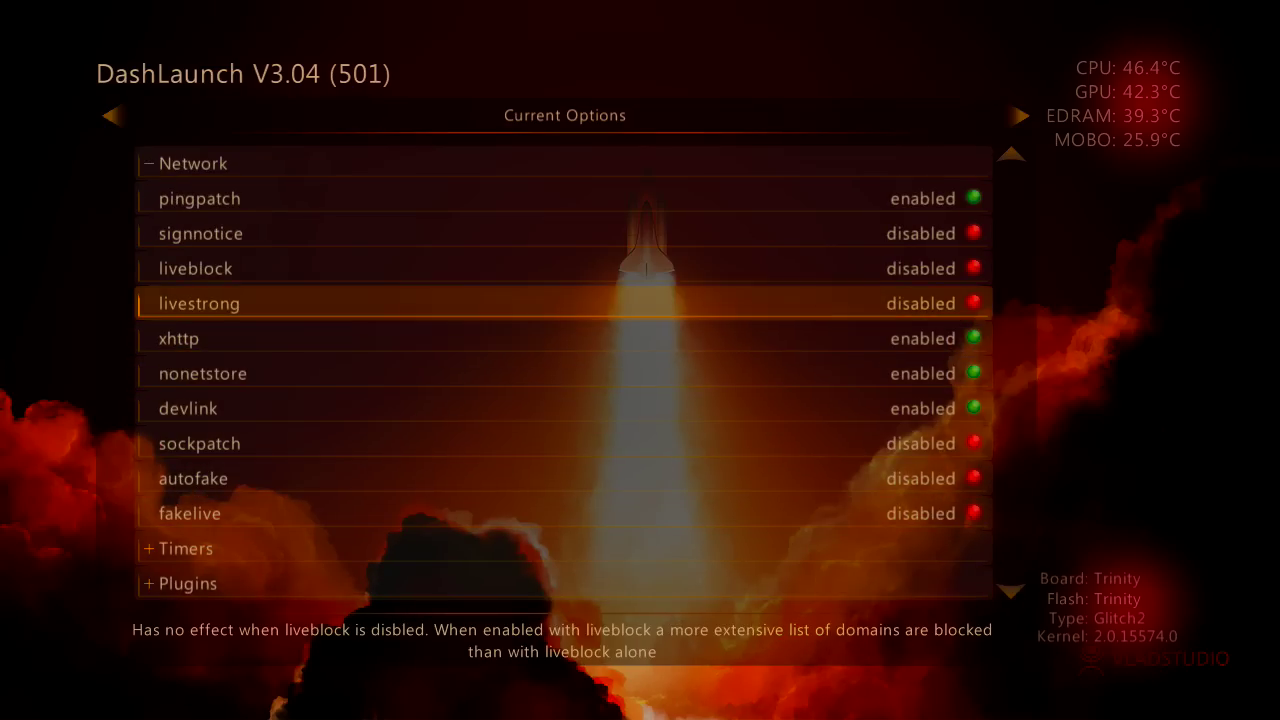
pyautogui.press('Up')
pyautogui.press('Up')
pyautogui.press('Up')
pyautogui.press('Up')
pyautogui.press('Return')
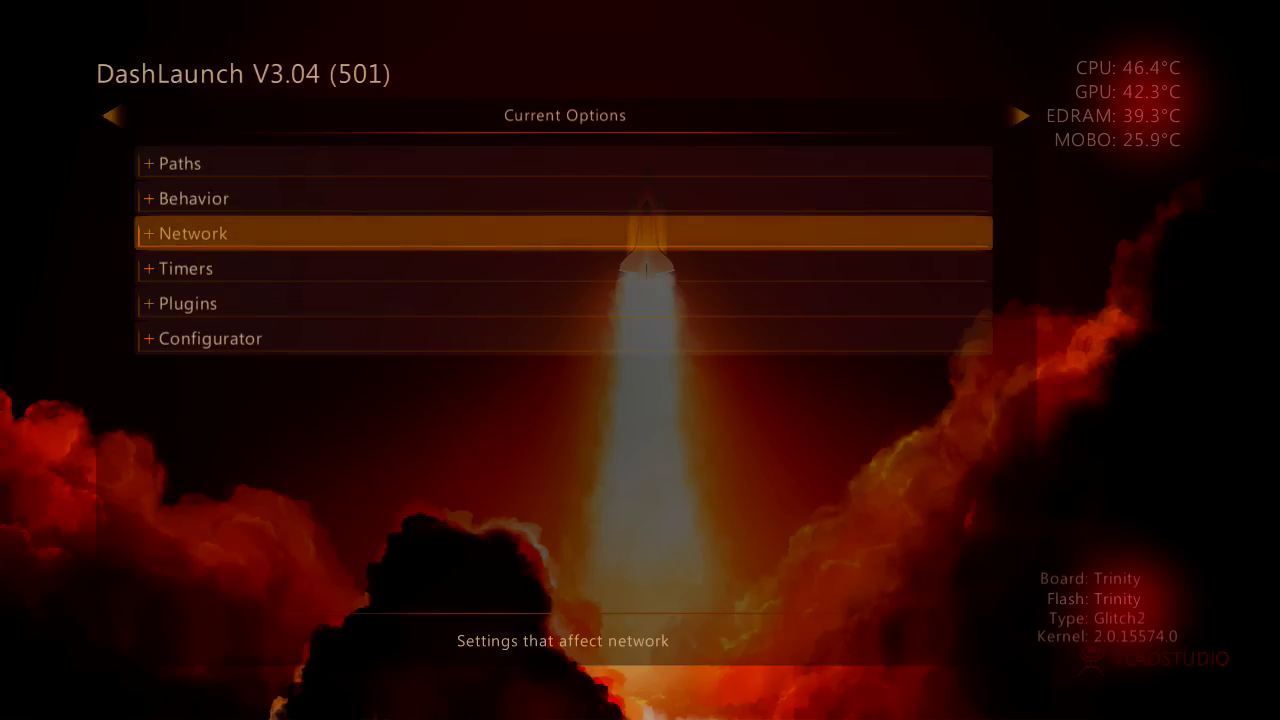
# - Save the DashLaunch settings to launch.ini on the Hdd
pyautogui.press('Right')
pyautogui.press('Down')
pyautogui.press('Down')
pyautogui.press('Down')
pyautogui.press('Return')
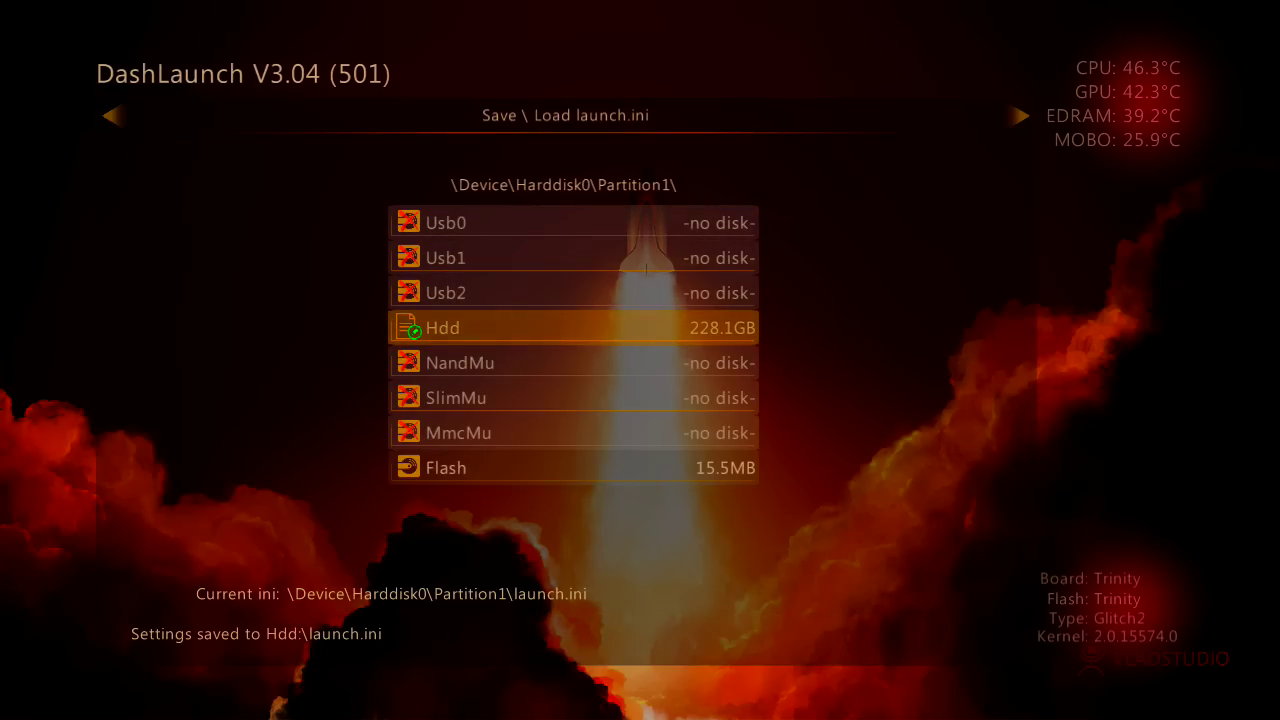
# - Switch to Freestyle 3 and check the current conditions and forecast in the Weather utility
pyautogui.press('Up')
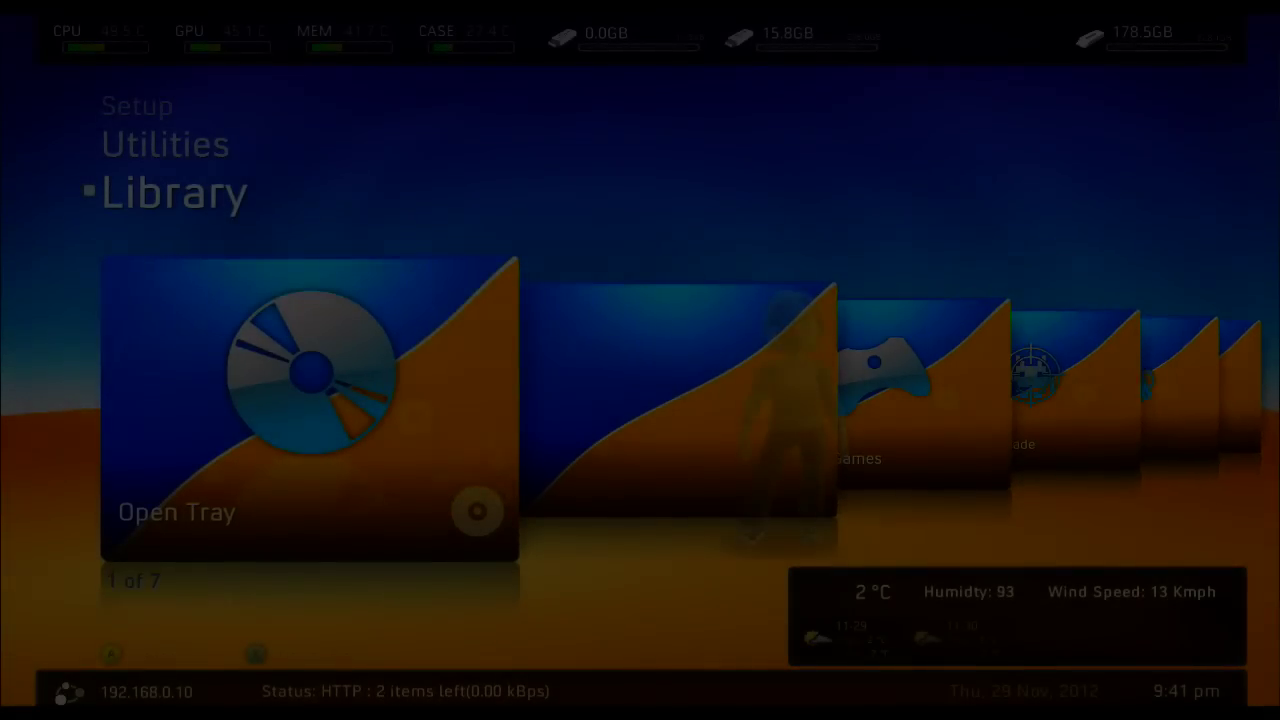
pyautogui.press('Up')
pyautogui.press('Down')
pyautogui.press('Up')
pyautogui.press('Up')
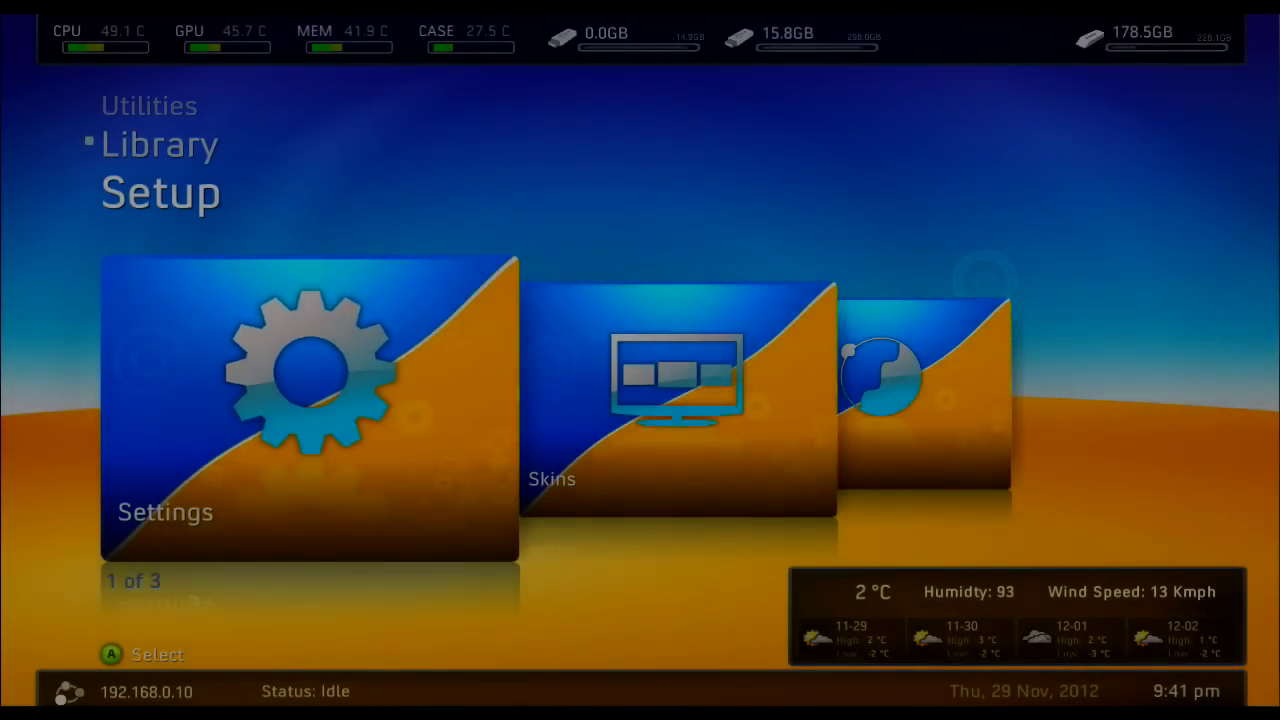
pyautogui.press('Down')
pyautogui.press('Right')
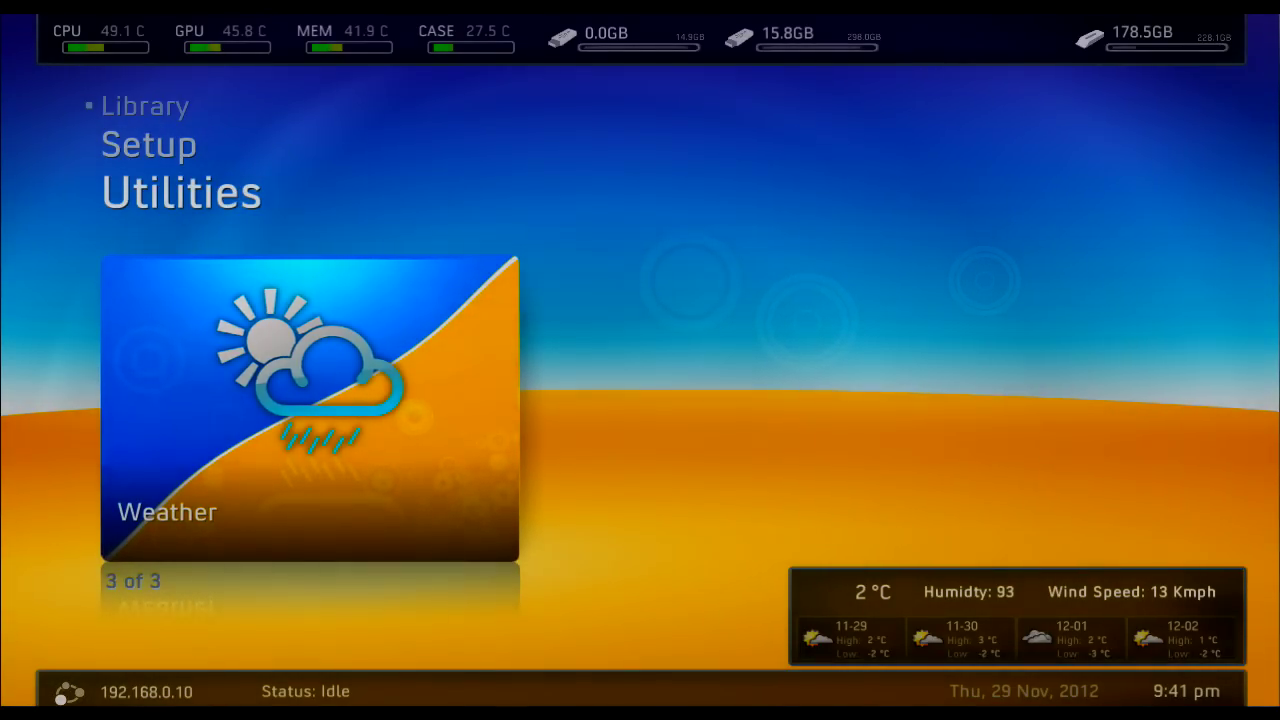
pyautogui.press('Return')
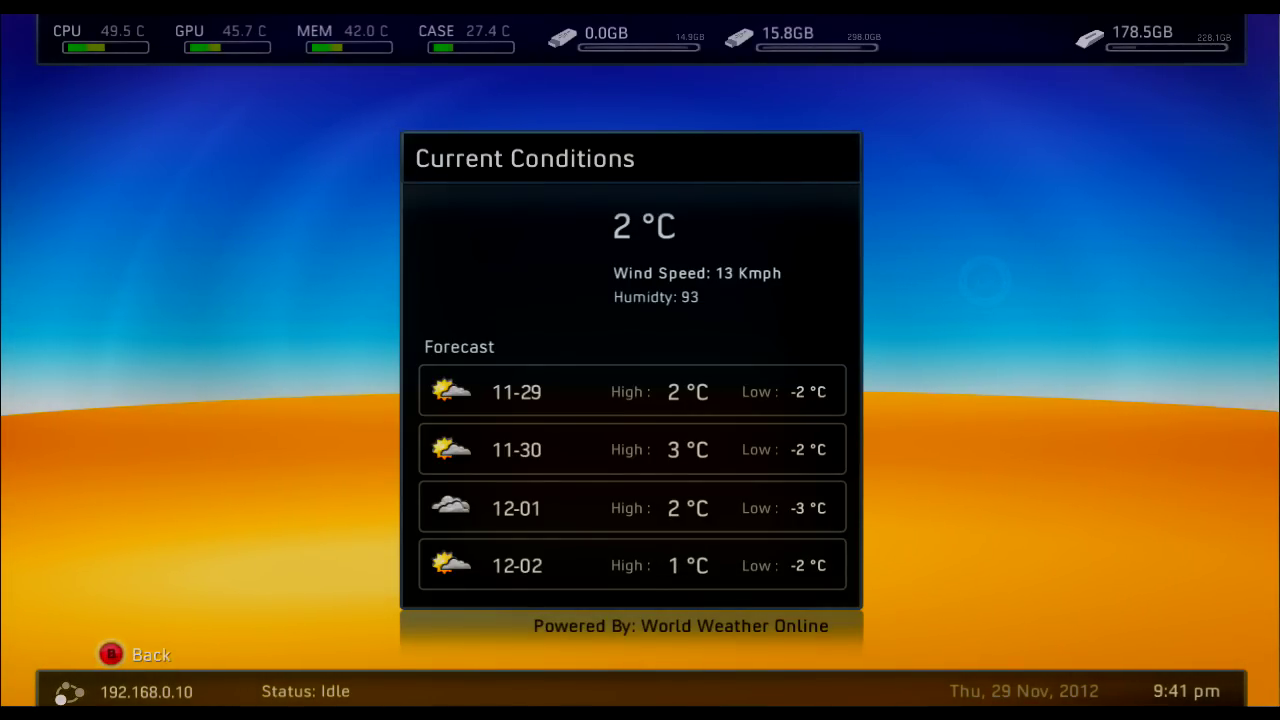
pyautogui.press('Escape')
# - Open the Settings screen from the Setup section, with the General Settings category selected
pyautogui.press('Left')
pyautogui.press('Left')
pyautogui.press('Up')
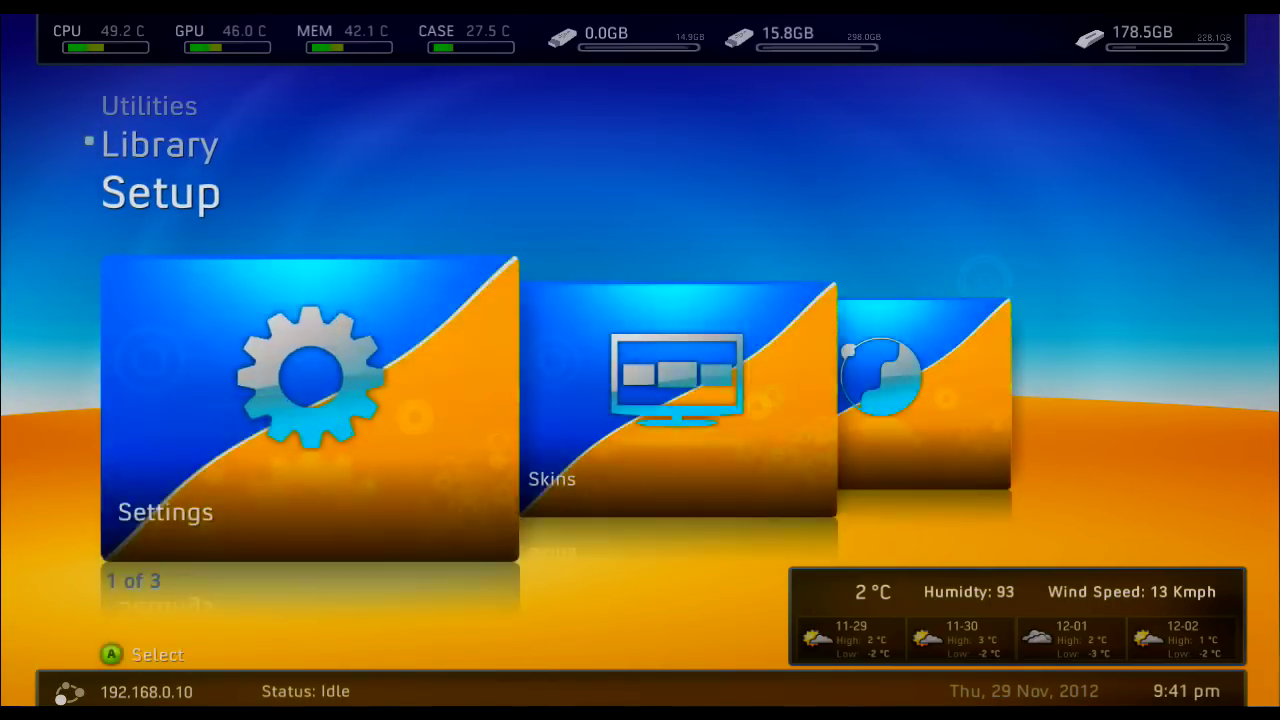
pyautogui.press('Up')
pyautogui.press('Down')
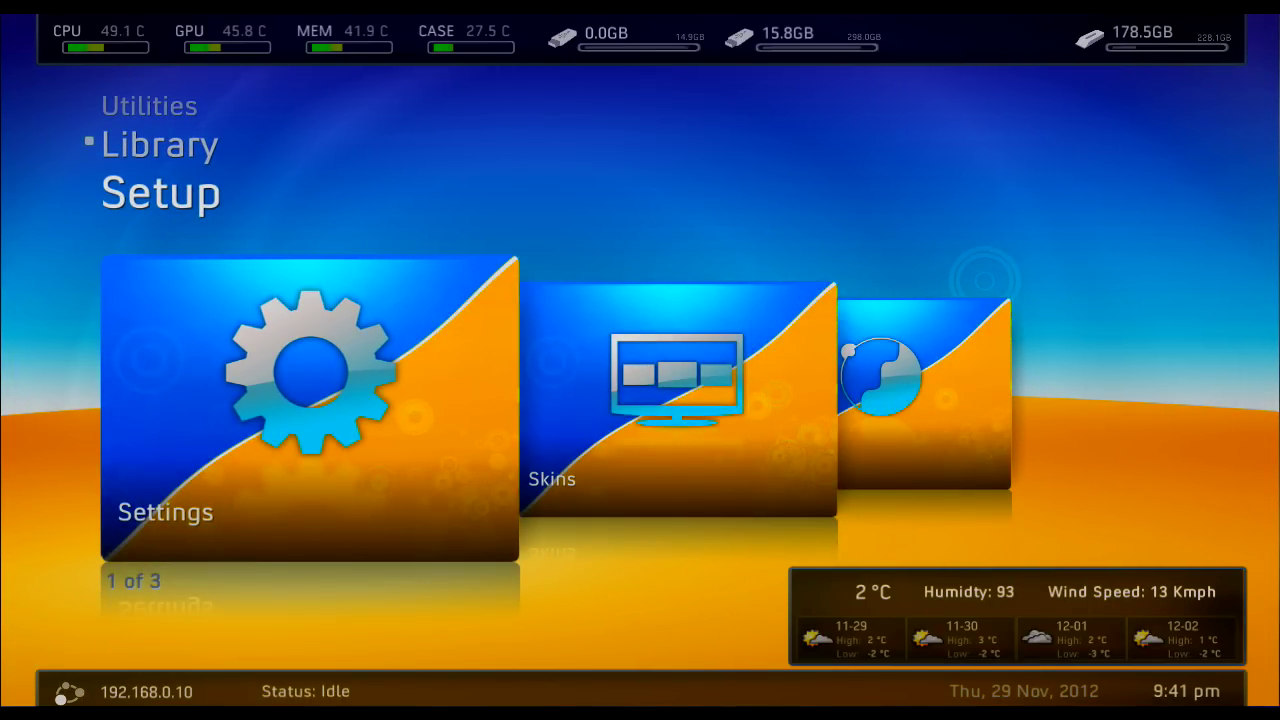
pyautogui.press('Return')
pyautogui.press('Down')
pyautogui.press('Up')
pyautogui.press('Down')
pyautogui.press('Up')
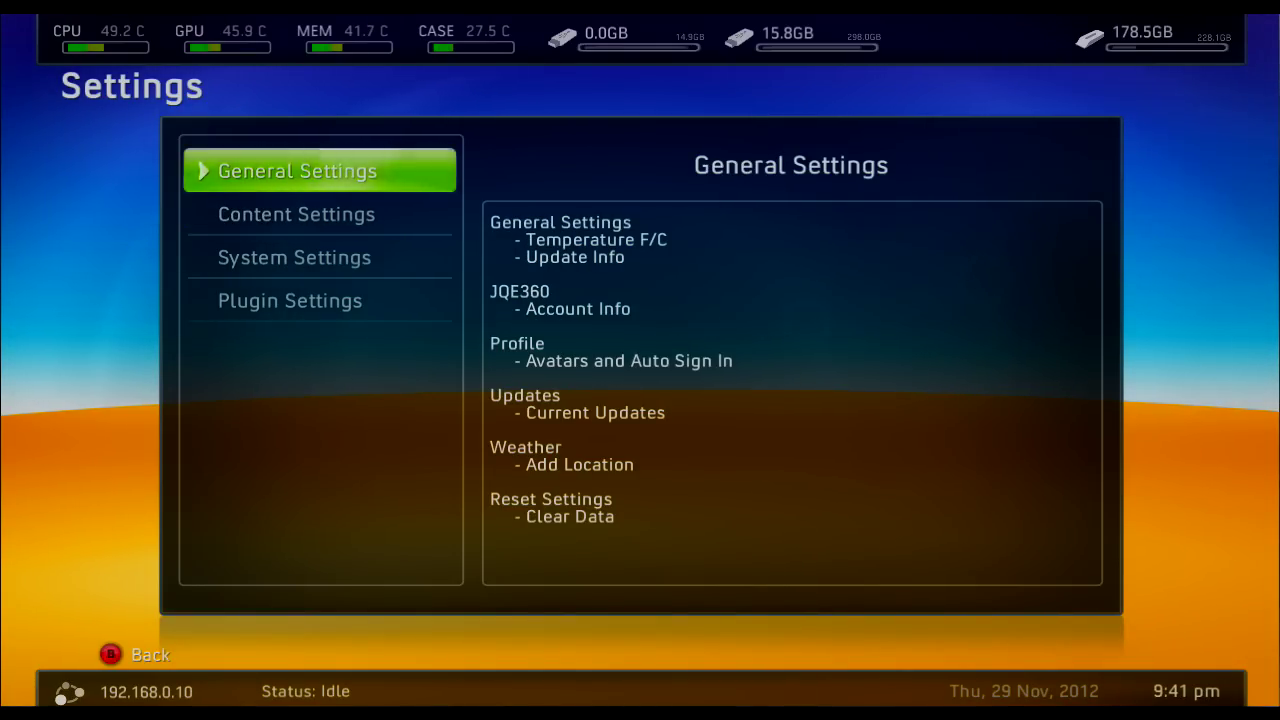
# - Enter the JQE360.com username and account password in General Settings, and link the console to JQE360
pyautogui.press('Return')
pyautogui.press('Down')
pyautogui.press('Right')
pyautogui.press('Return')
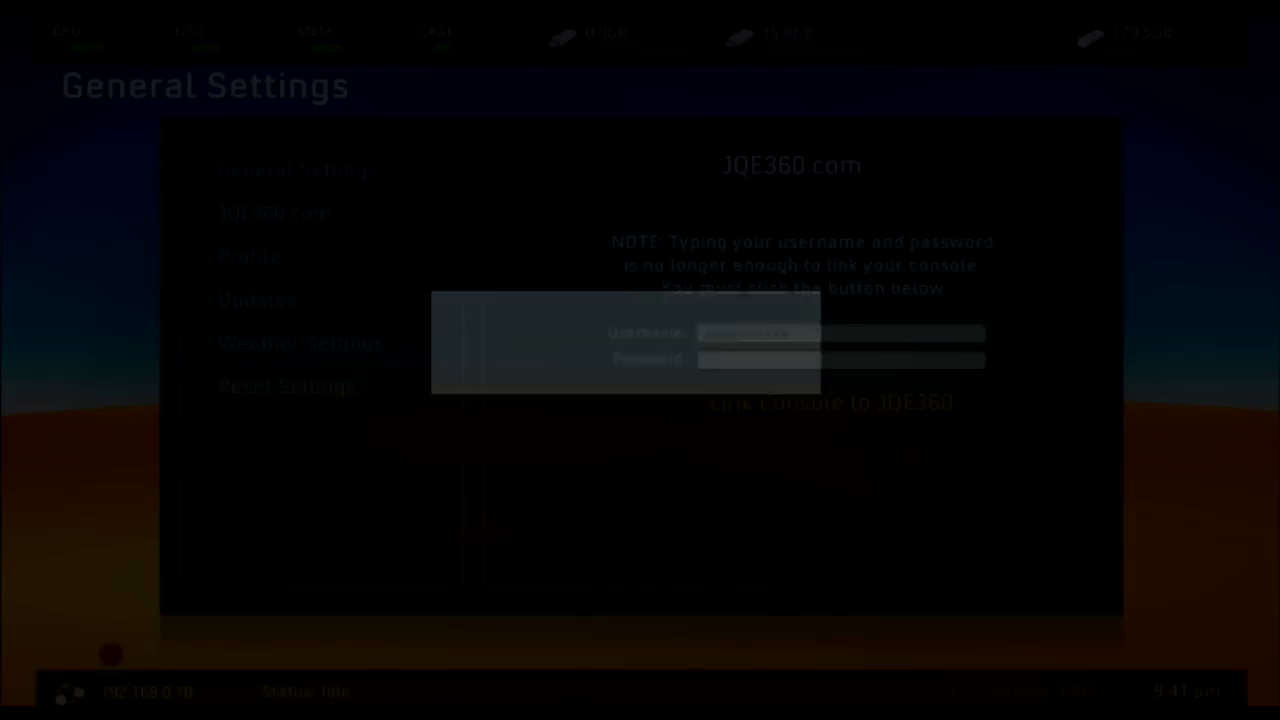
pyautogui.press('Right')
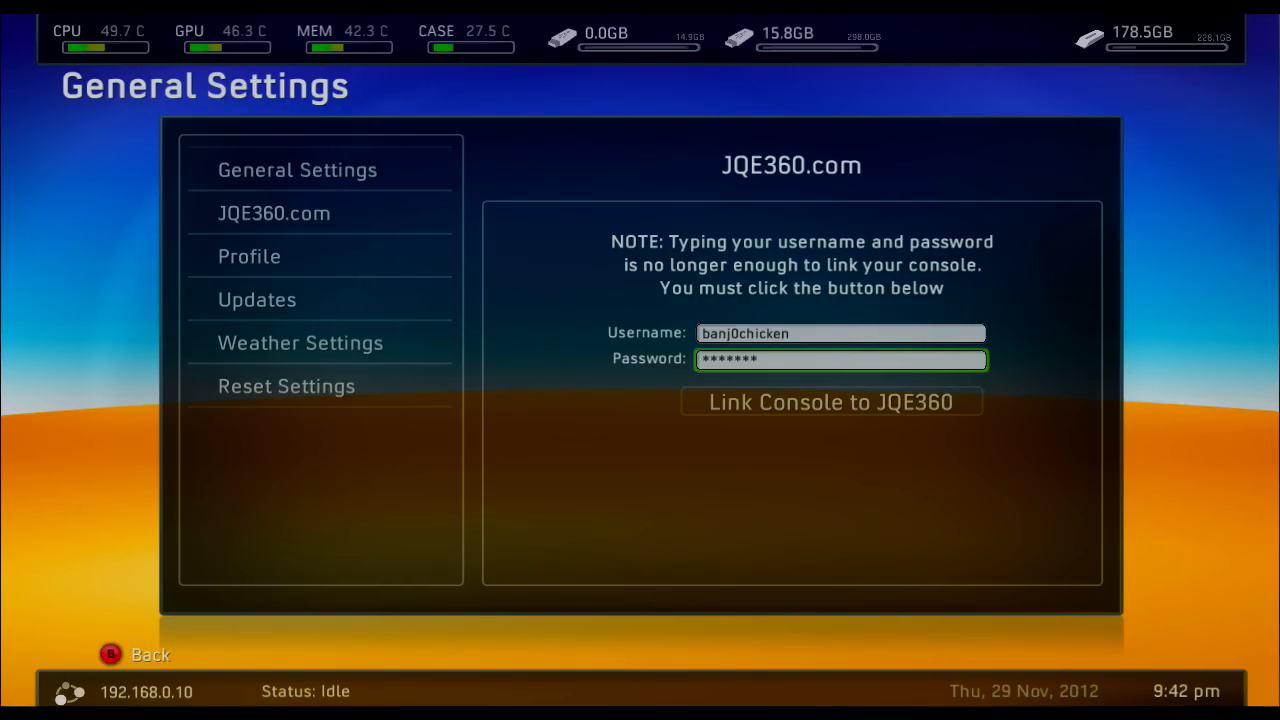
pyautogui.press('Down')
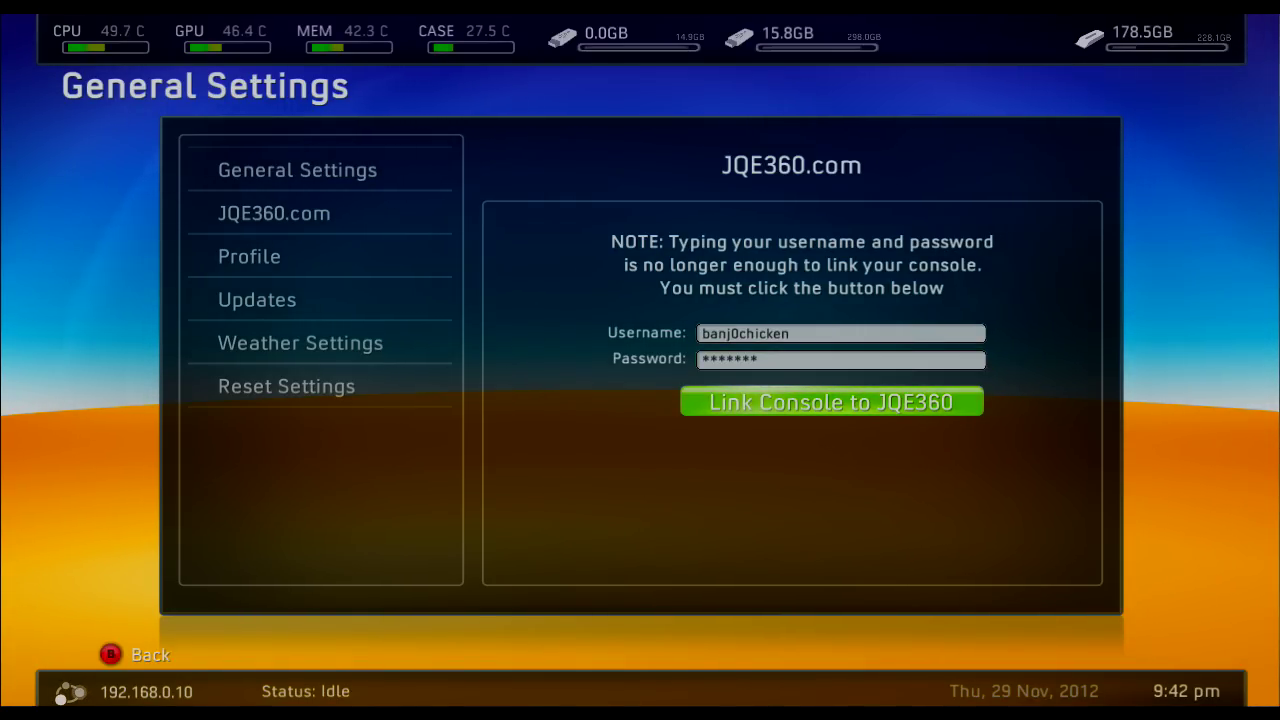
pyautogui.press('Return')
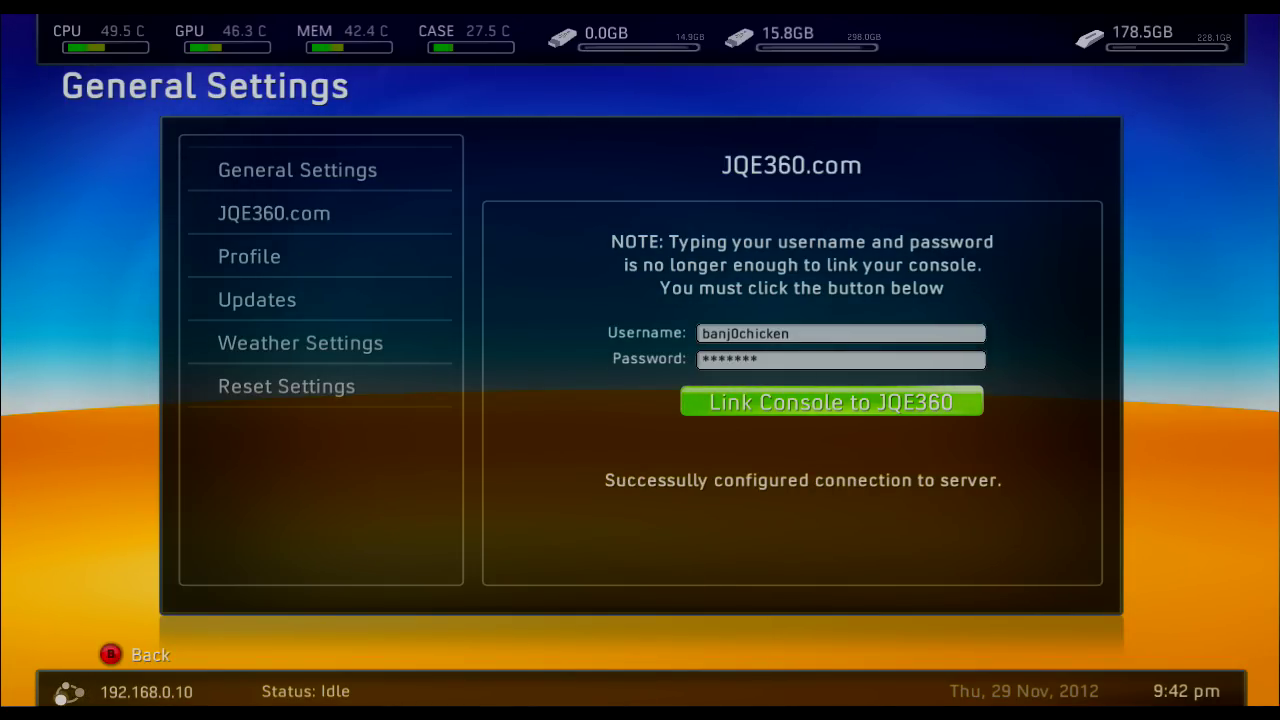
# - Look through the remaining General Settings categories from Profile to Reset Settings, and return to the main Settings list
pyautogui.press('Up')
pyautogui.press('Up')
pyautogui.press('Left')
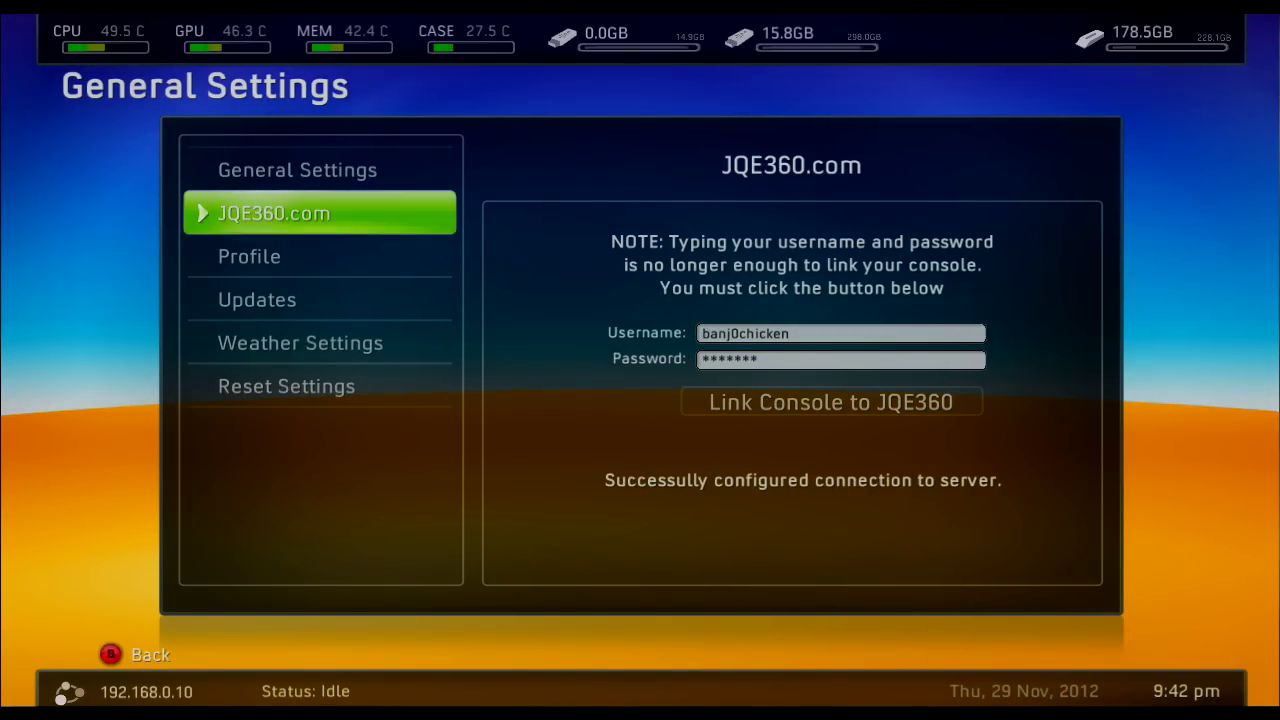
pyautogui.press('Down')
pyautogui.press('Down')
pyautogui.press('Down')
pyautogui.press('Down')
pyautogui.press('Escape')
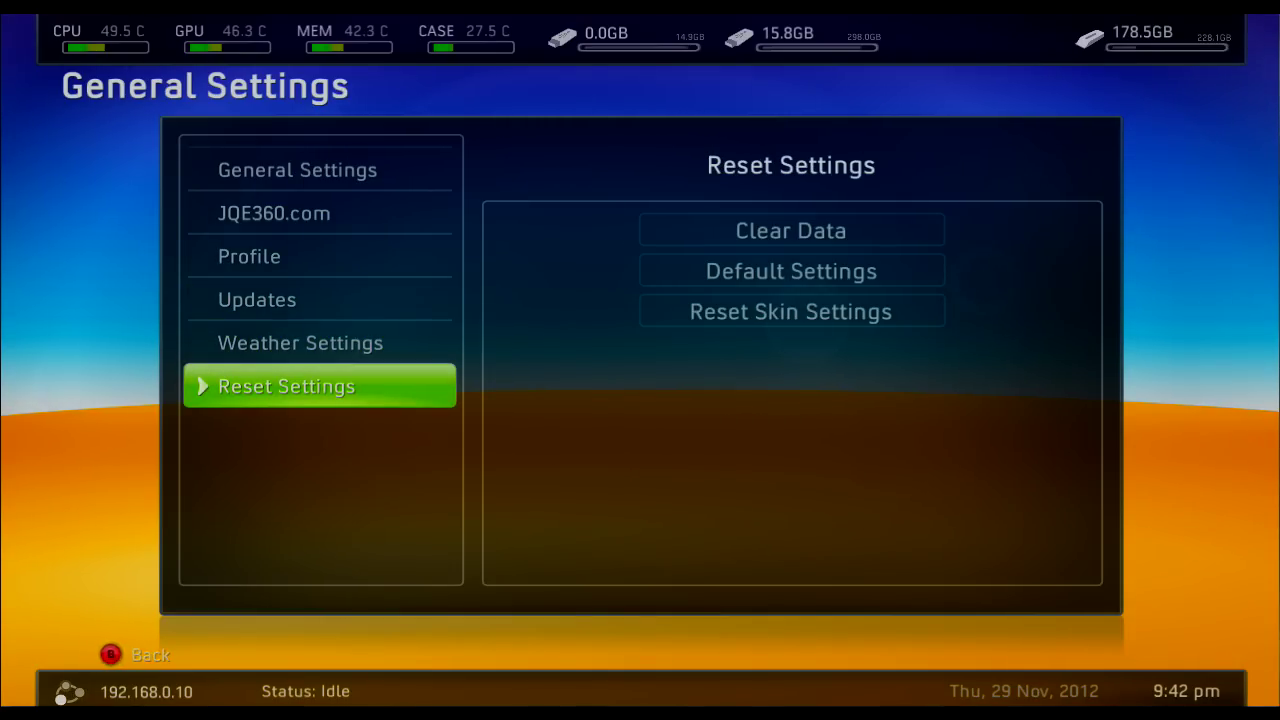
# - Open the F3Plugin page in Plugin Settings
pyautogui.press('Down')
pyautogui.press('Down')
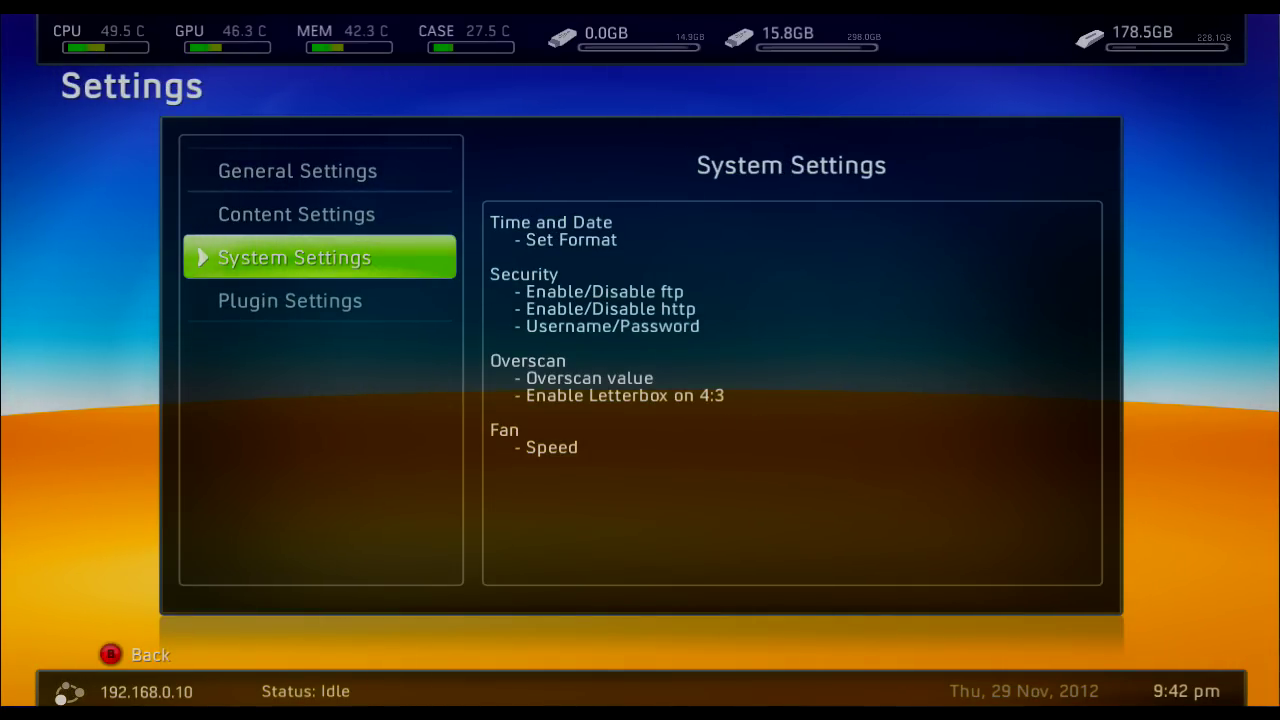
pyautogui.press('Down')
pyautogui.press('Return')
pyautogui.press('Down')
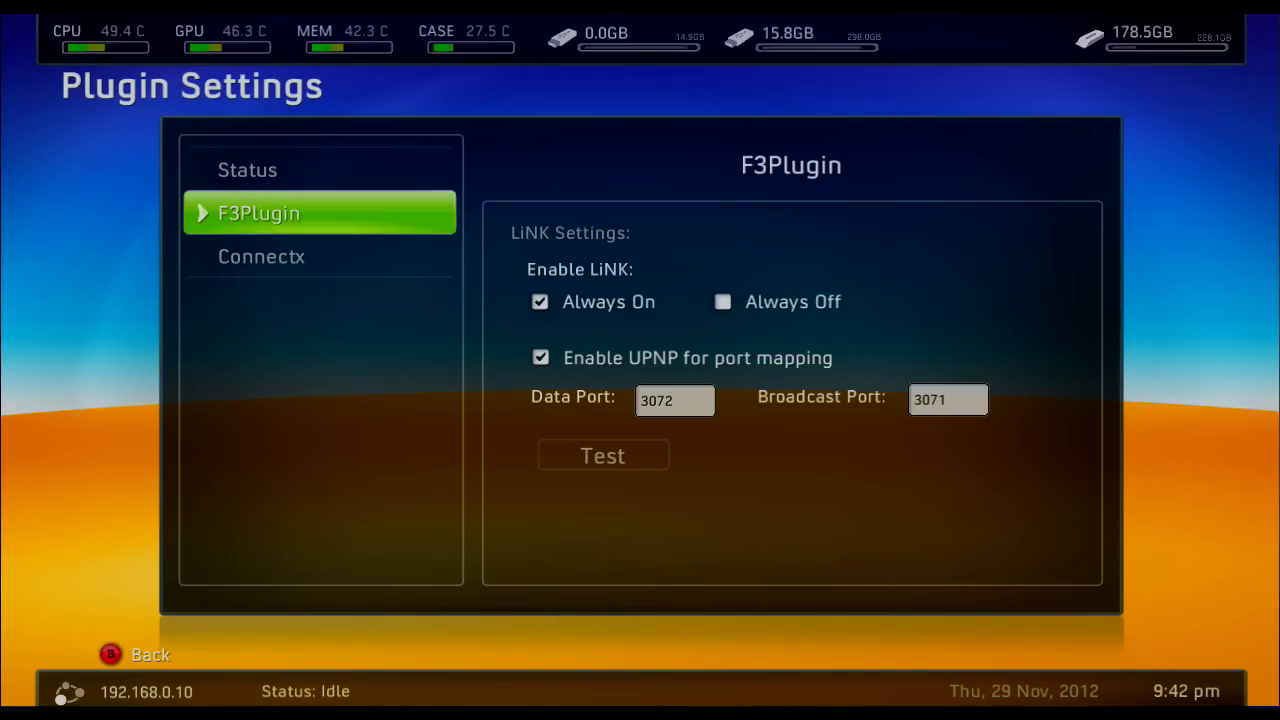
# - Examine the LiNK settings for Always On, UPNP port mapping, Data Port and Broadcast Port
pyautogui.press('Right')
pyautogui.press('Down')
pyautogui.press('Down')
pyautogui.press('Down')
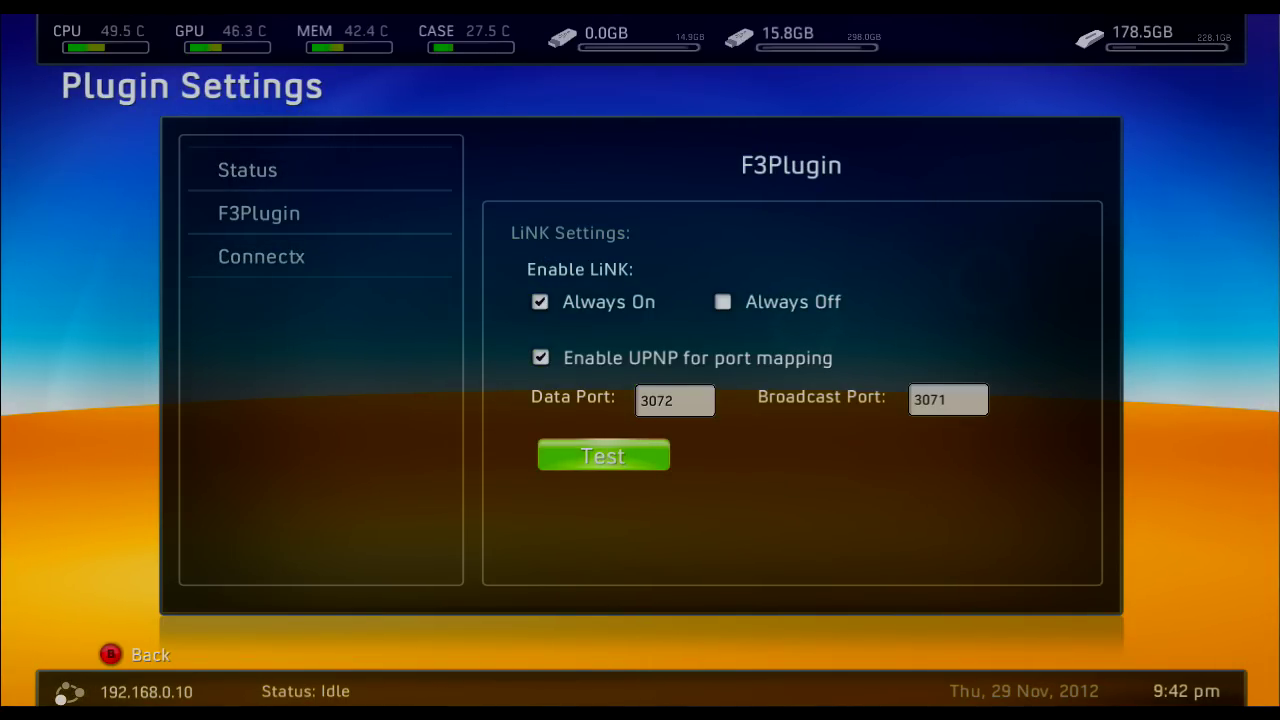
pyautogui.press('Up')
pyautogui.press('Up')
pyautogui.press('Up')
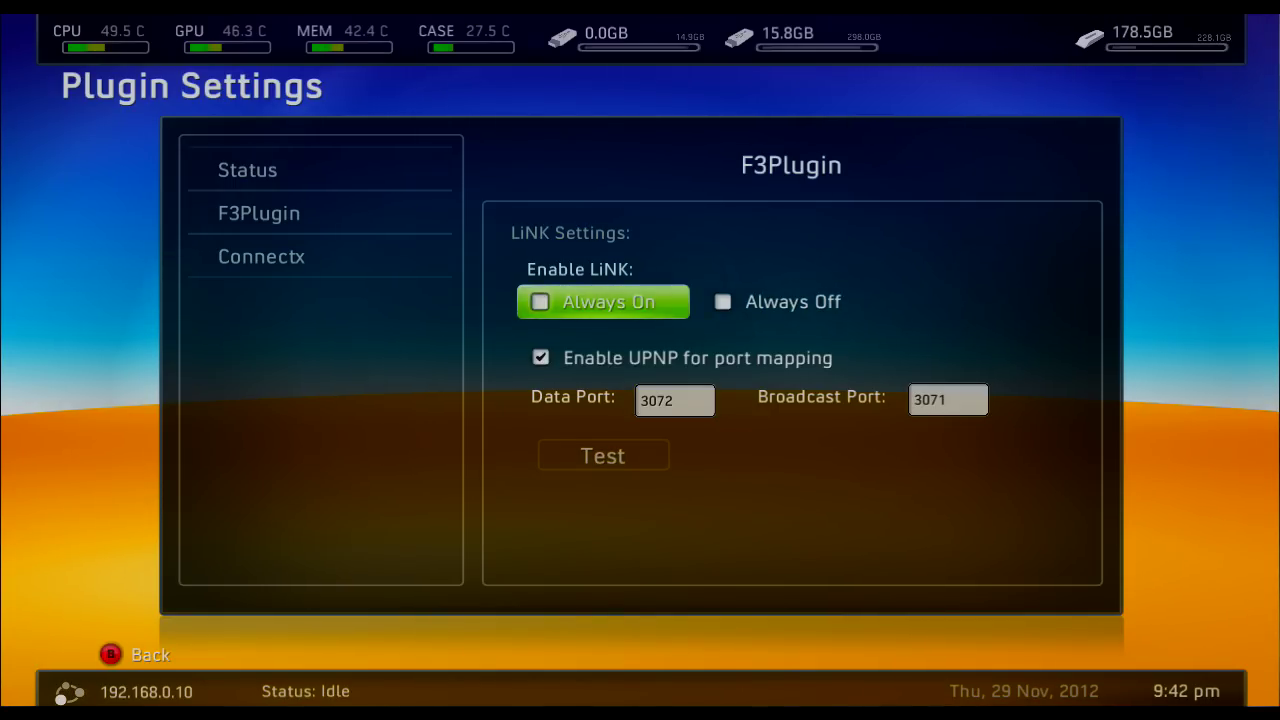
pyautogui.press('Down')
pyautogui.press('Down')
pyautogui.press('Down')
pyautogui.press('Up')
pyautogui.press('Right')
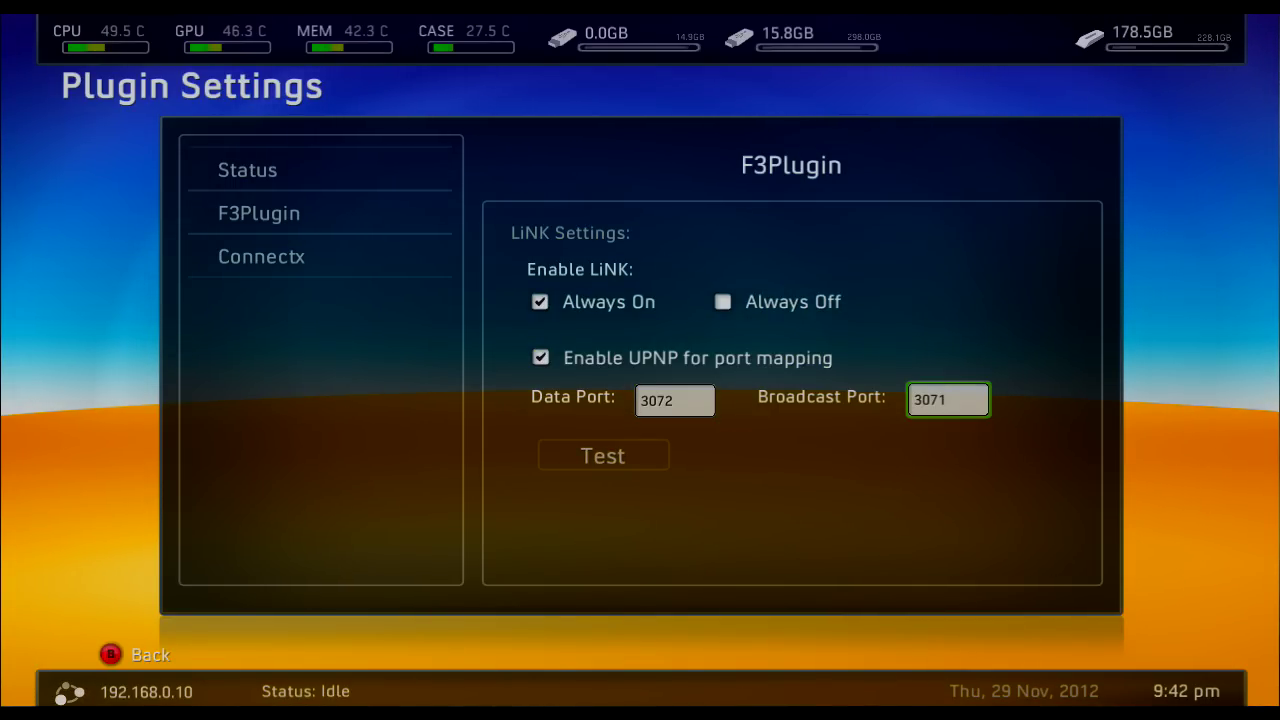
pyautogui.press('Left')
pyautogui.press('Right')
pyautogui.press('Left')
# - Test the LiNK settings of F3Plugin, close the verification results, and return to the Setup section
pyautogui.press('Down')
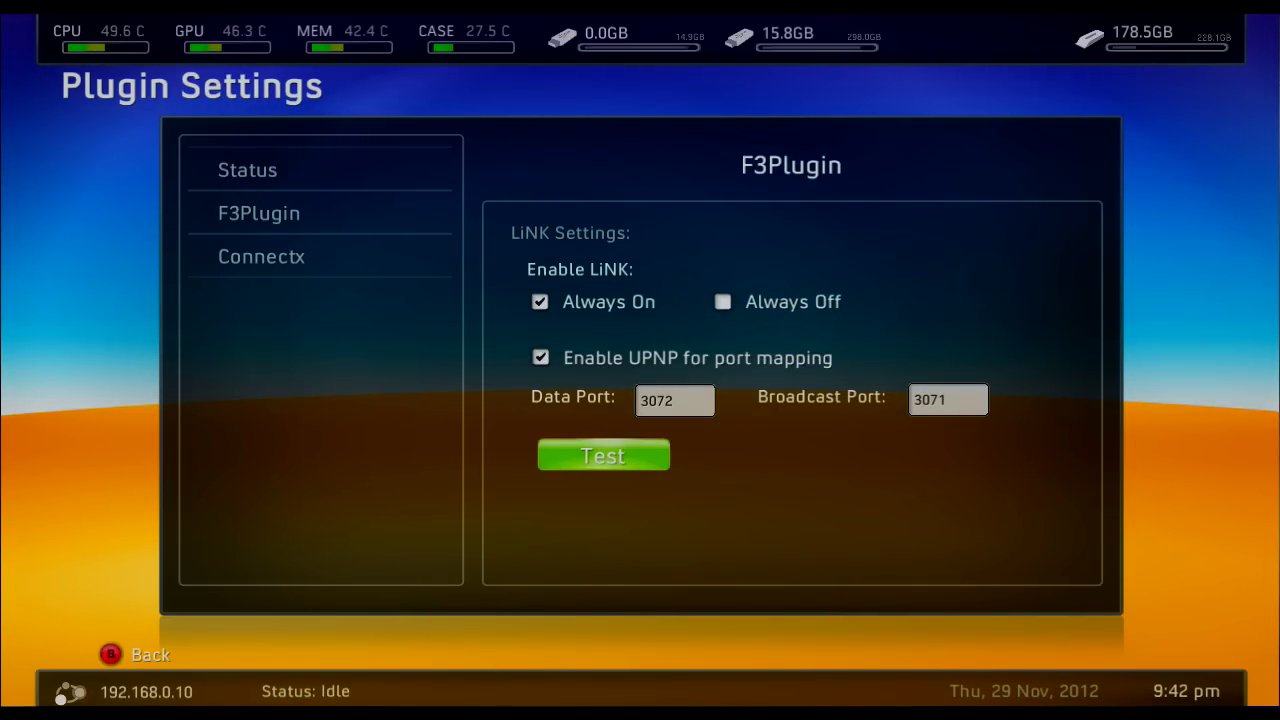
pyautogui.press('Return')
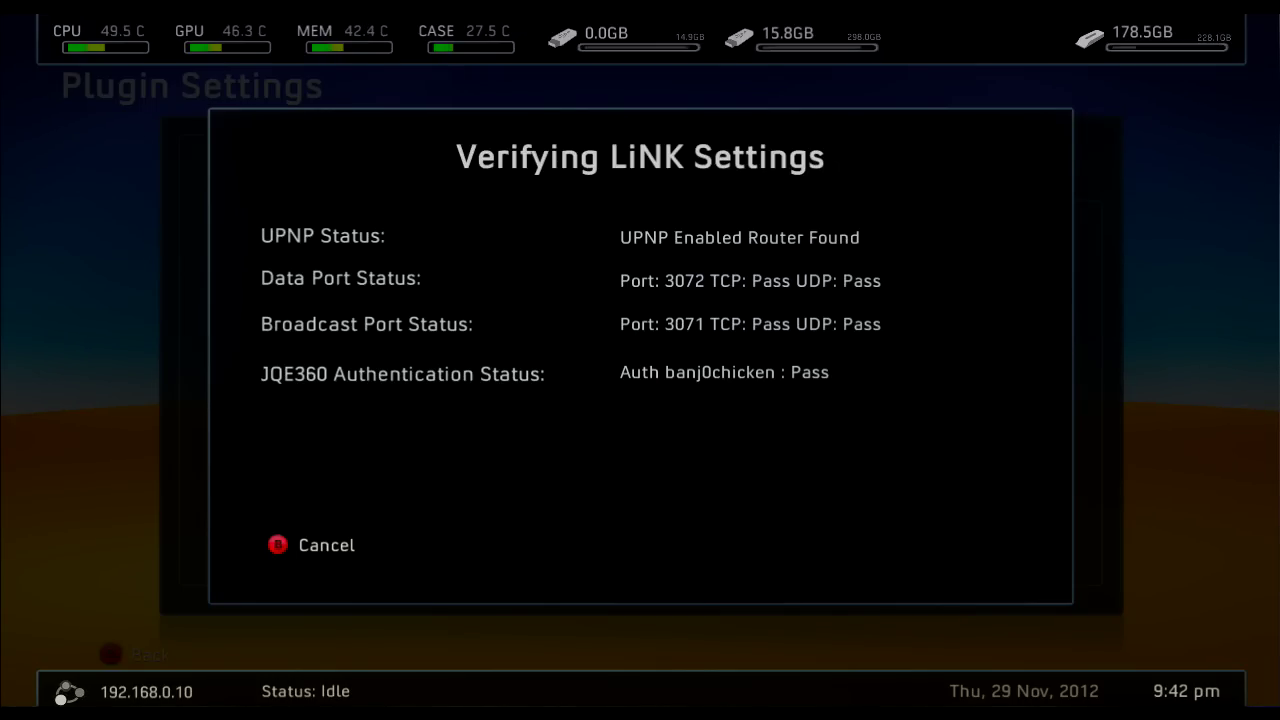
pyautogui.press('Escape')
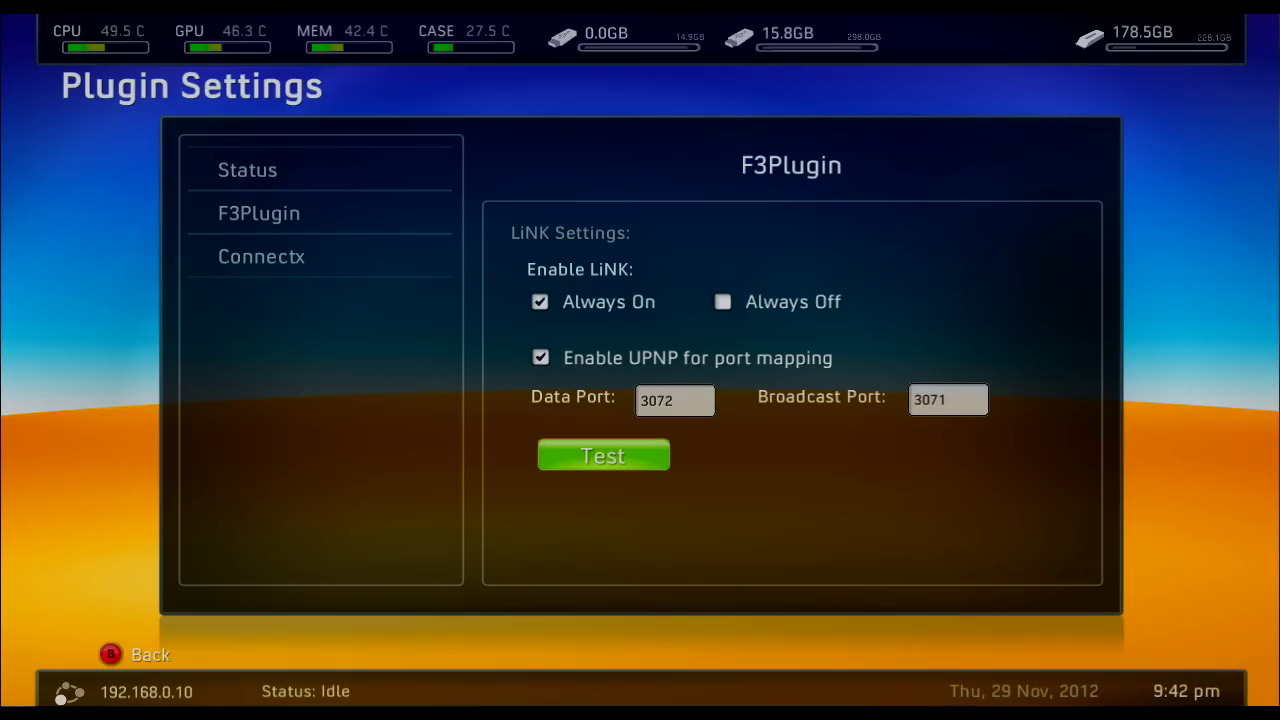
pyautogui.press('Escape')
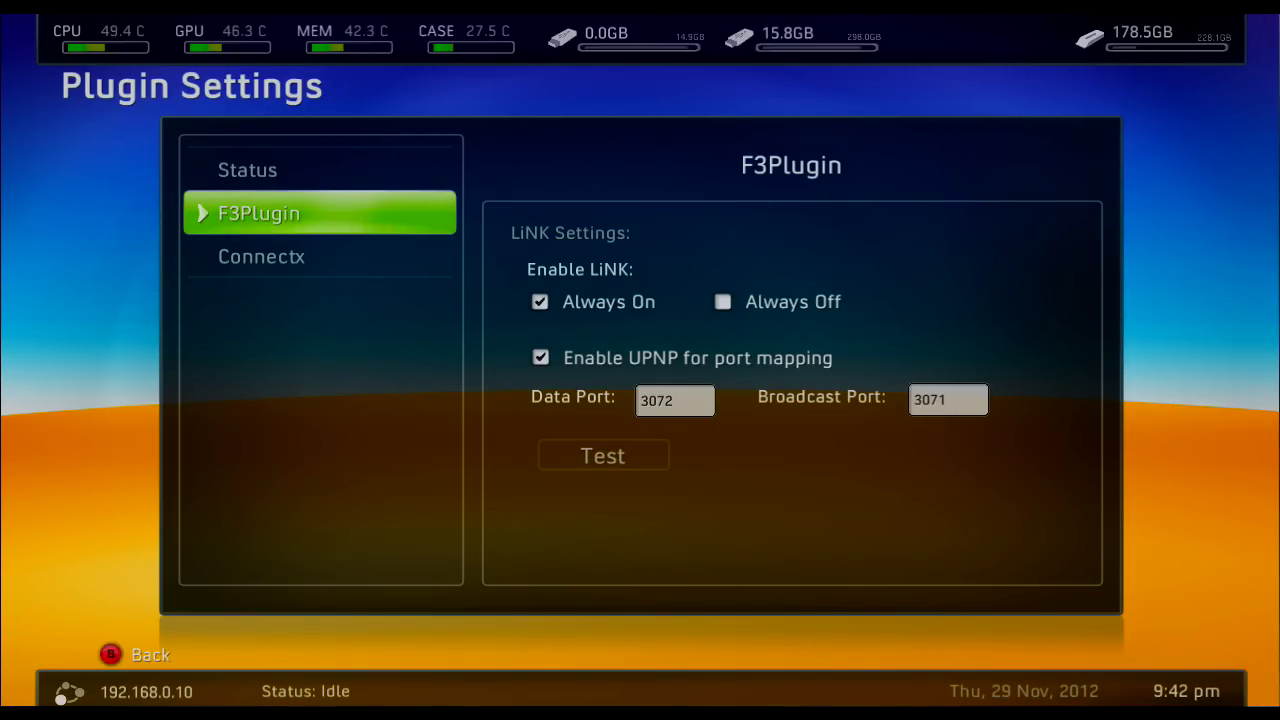
pyautogui.press('Escape')
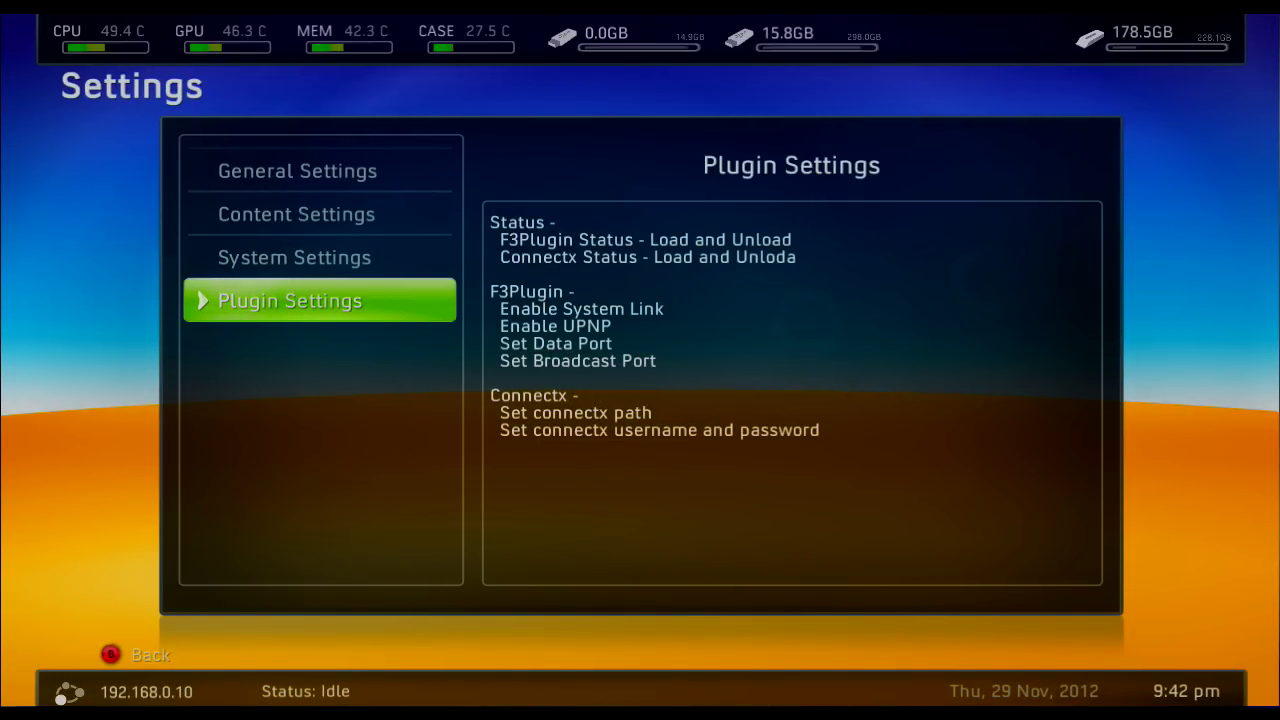
pyautogui.press('Escape')
pyautogui.press('Right')
pyautogui.press('Left')
# - Sign in through the Xbox Guide with the third listed profile stored on the HDD
pyautogui.press('super')
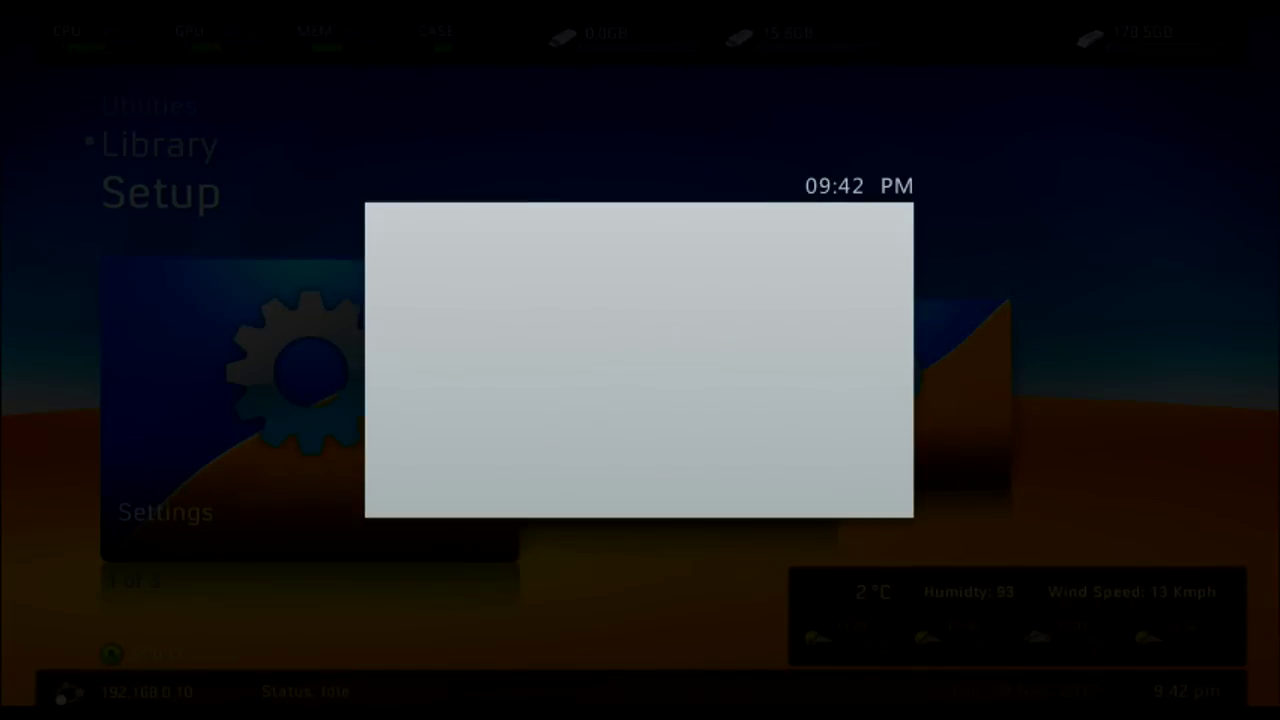
pyautogui.press('Down')
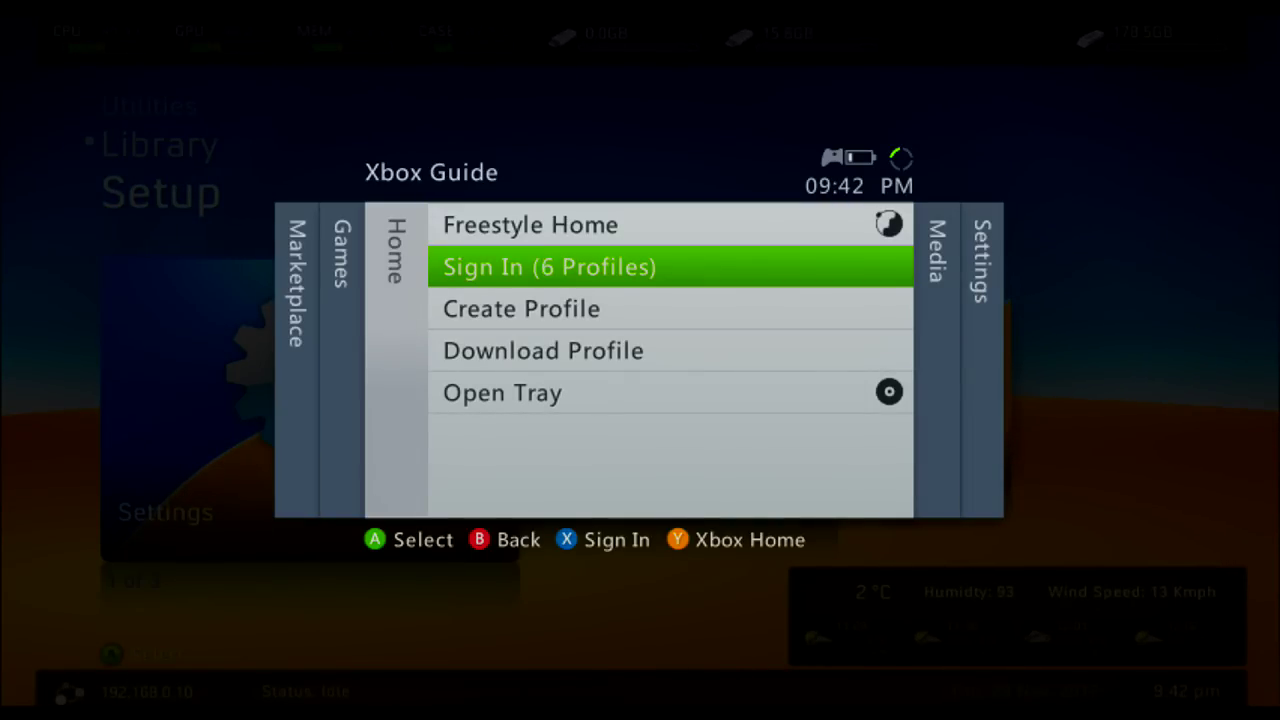
pyautogui.press('Return')
pyautogui.press('Down')
pyautogui.press('Down')
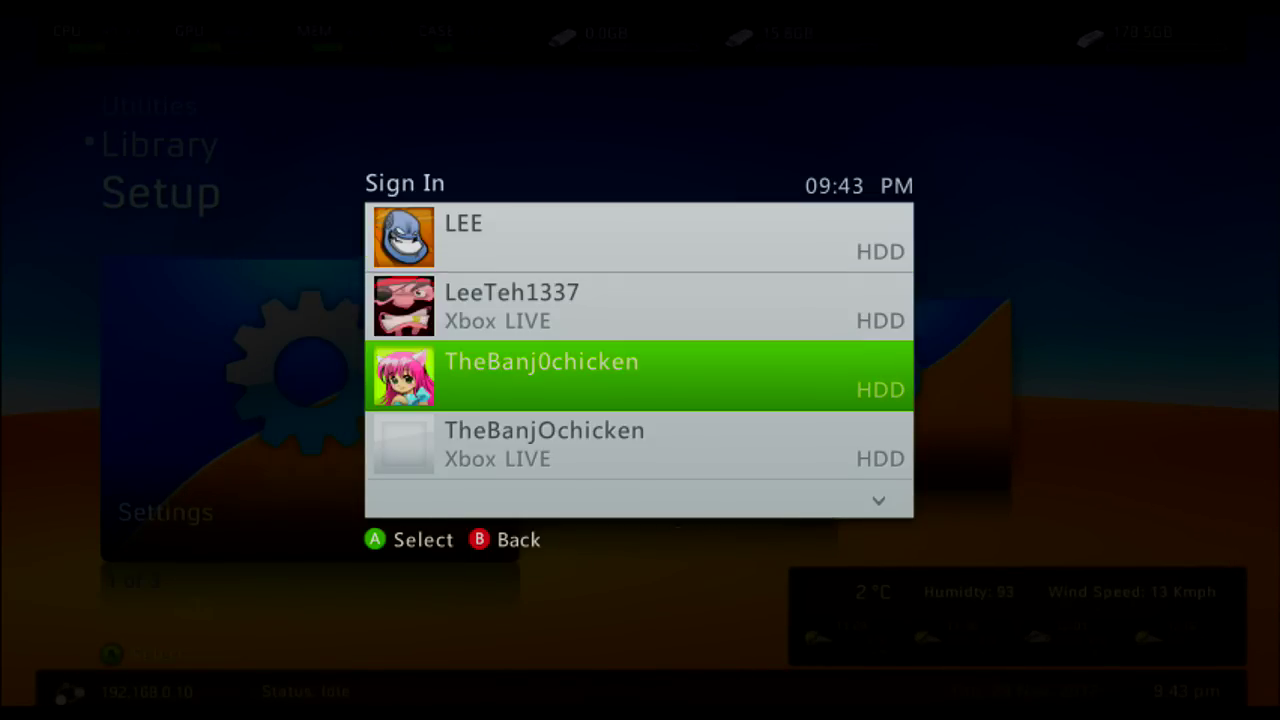
pyautogui.press('Return')
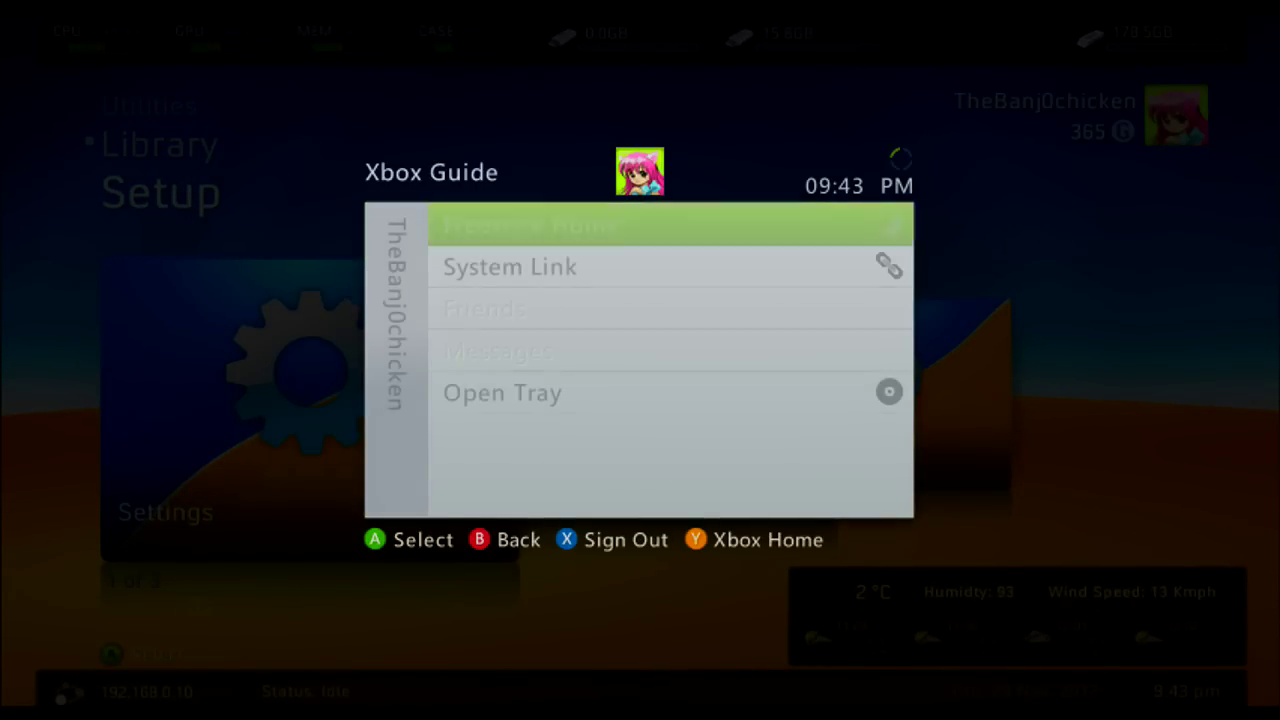
# - Open System Link from the Xbox Guide and view the Lobby and Current Room information
pyautogui.press('Down')
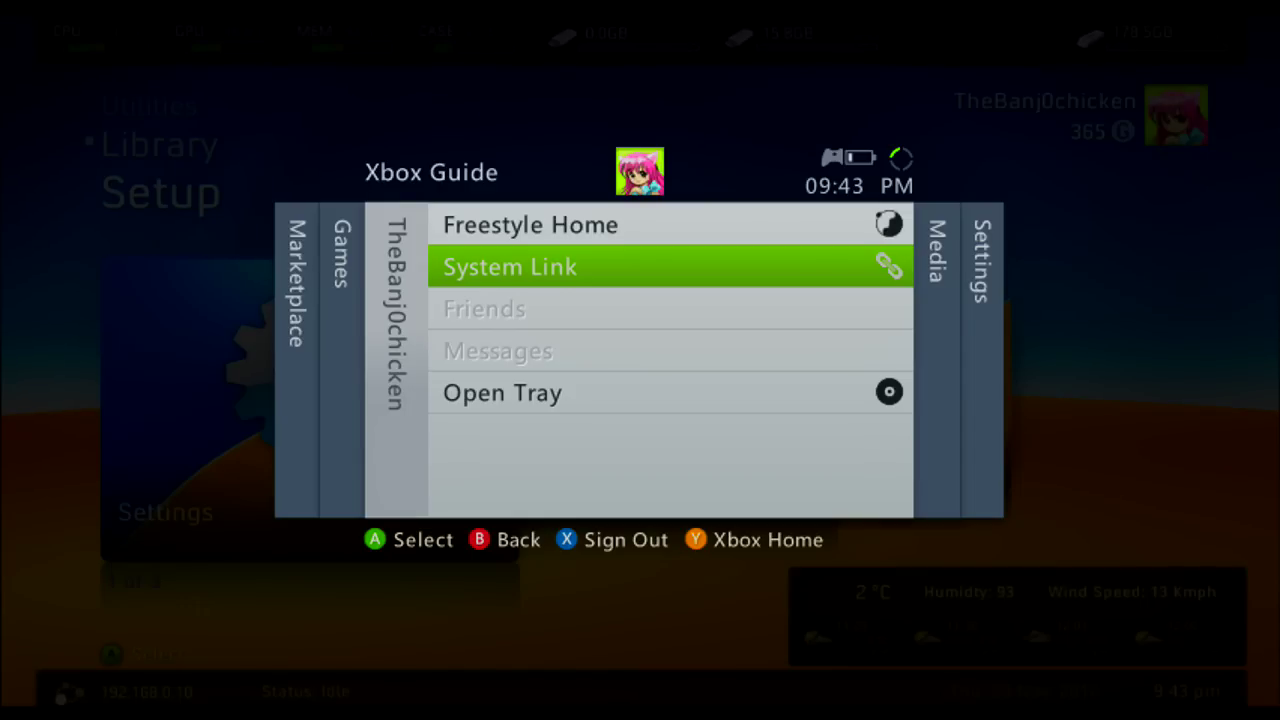
pyautogui.press('Return')
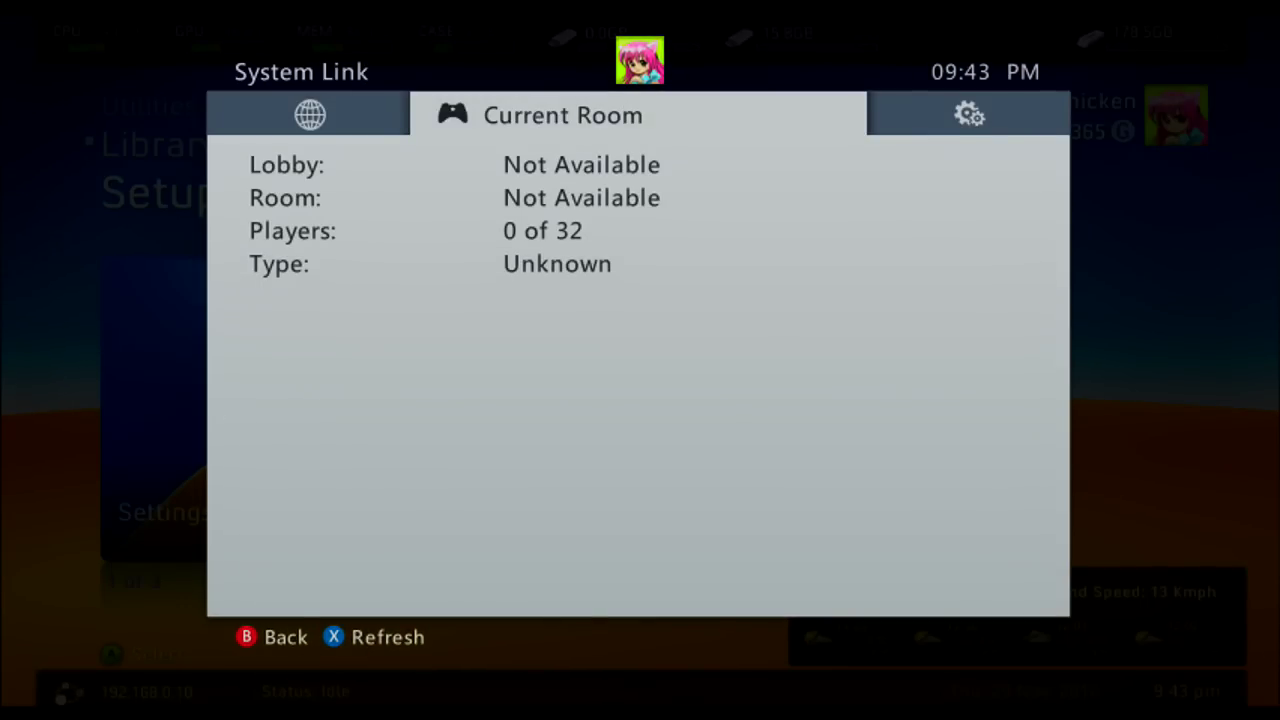
pyautogui.press('Left')
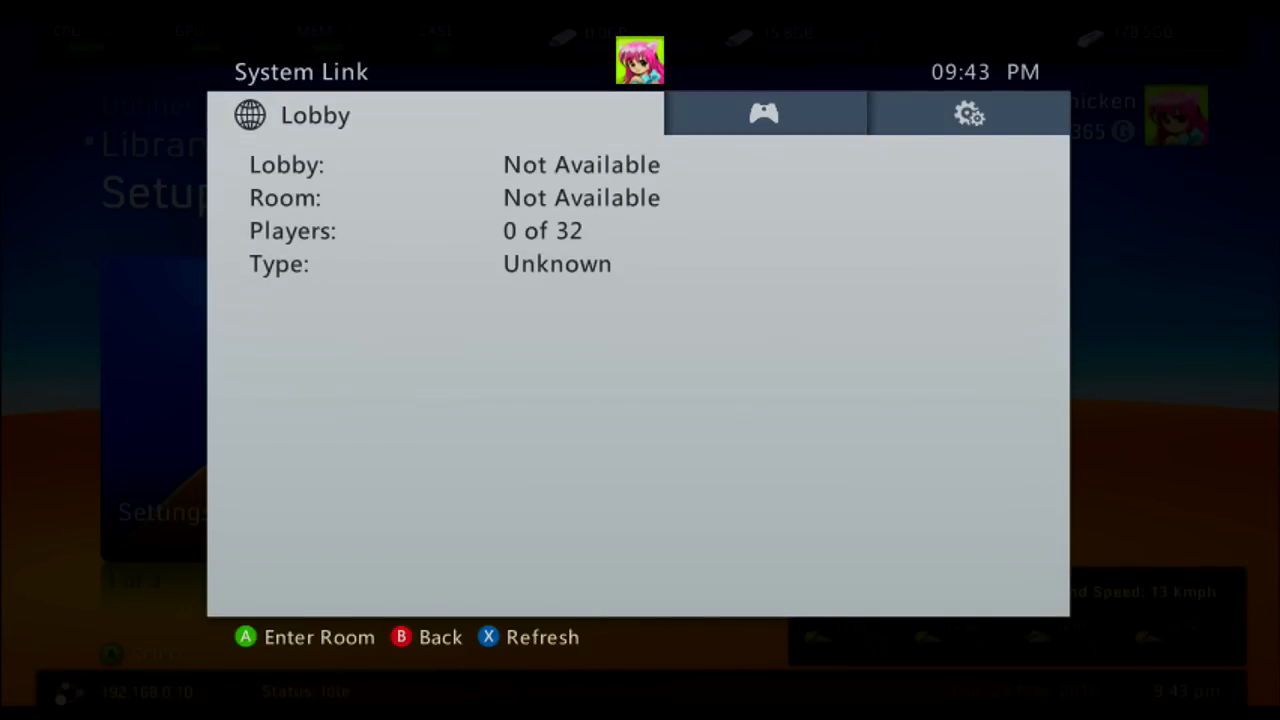
pyautogui.press('Right')
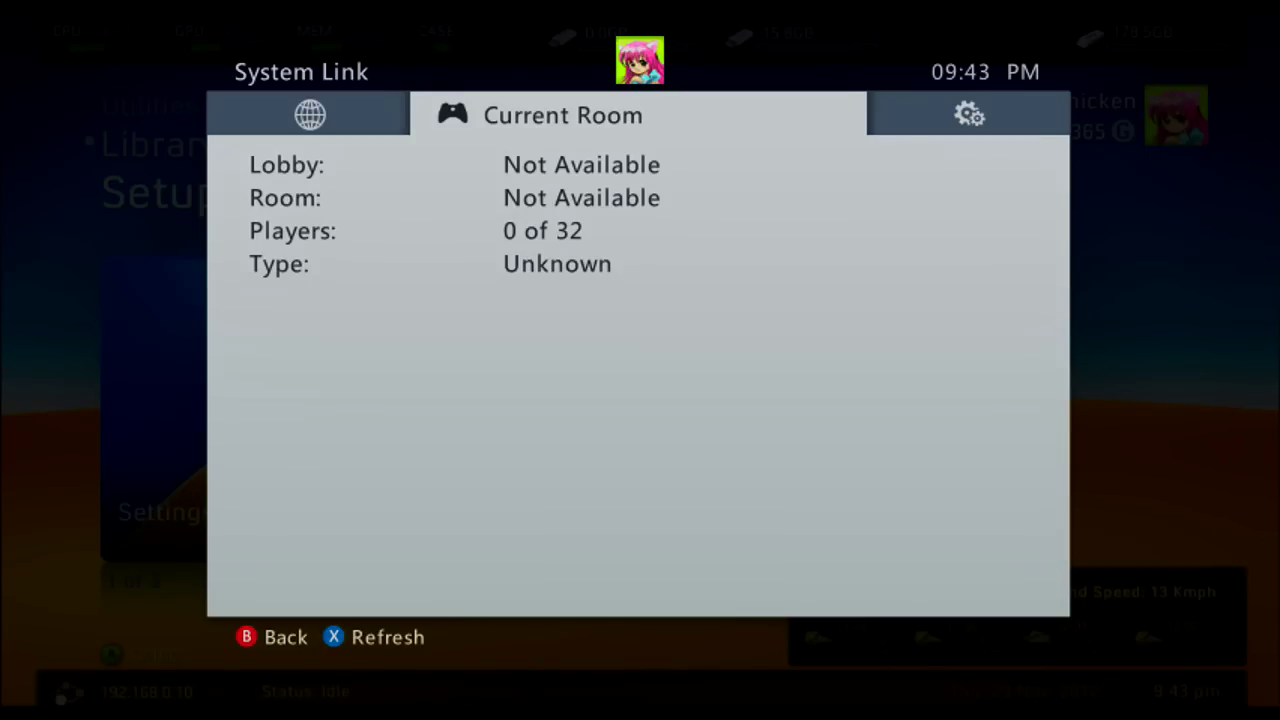
# - Examine the network and user information in the System Link settings, and return to the Xbox Guide
pyautogui.press('Right')
pyautogui.press('Down')
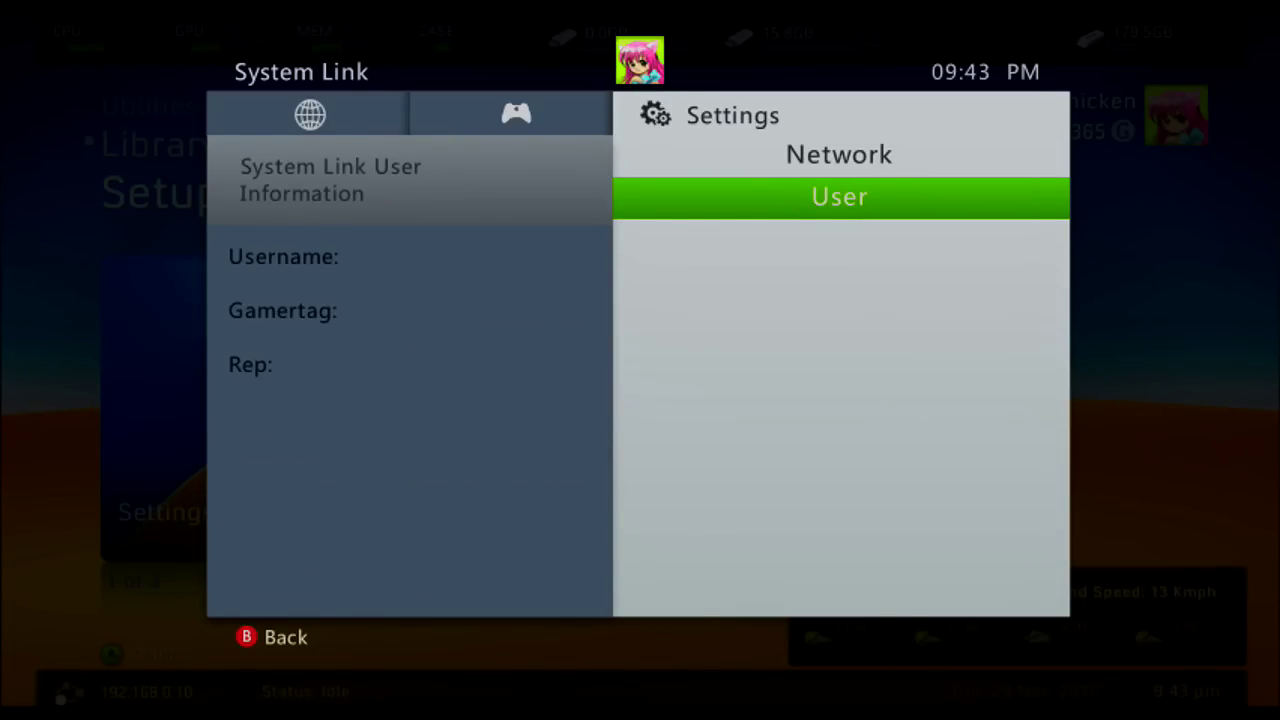
pyautogui.press('Up')
pyautogui.press('Left')
pyautogui.press('Right')
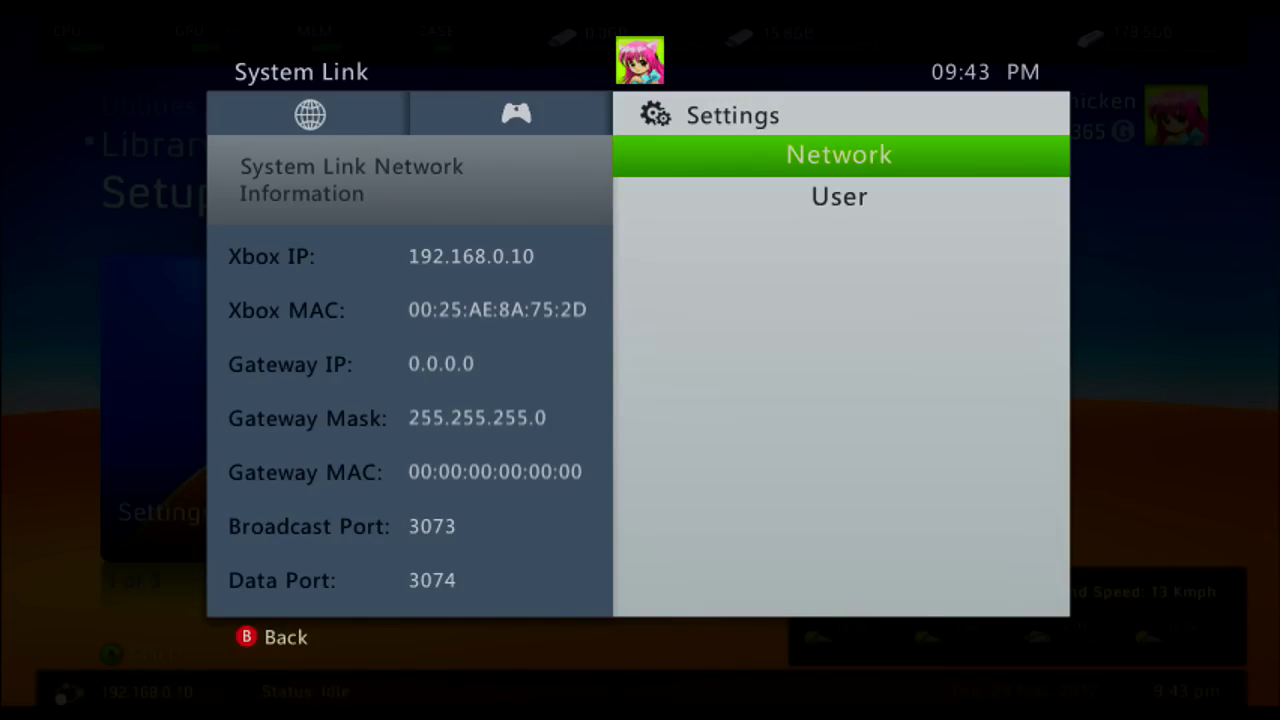
pyautogui.press('Left')
pyautogui.press('Right')
pyautogui.press('Down')
pyautogui.press('Left')
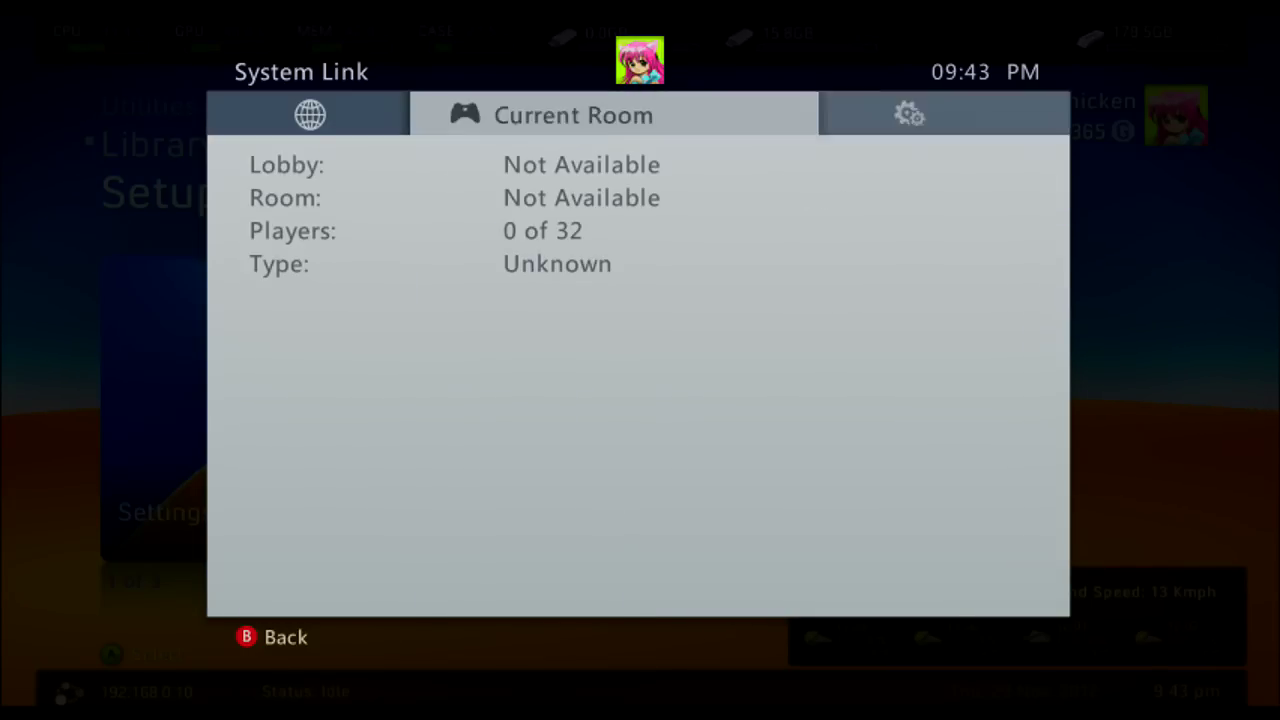
pyautogui.press('Left')
pyautogui.press('Left')
pyautogui.press('Left')
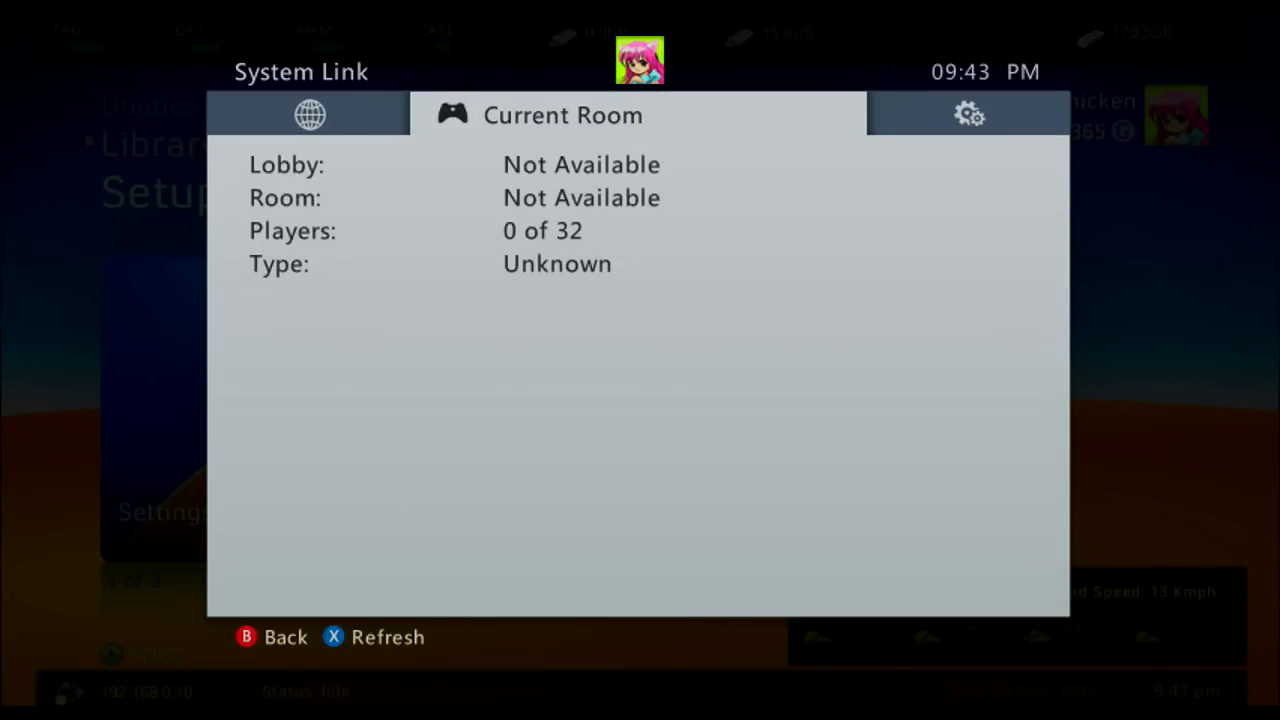
pyautogui.press('Left')
pyautogui.press('Home')
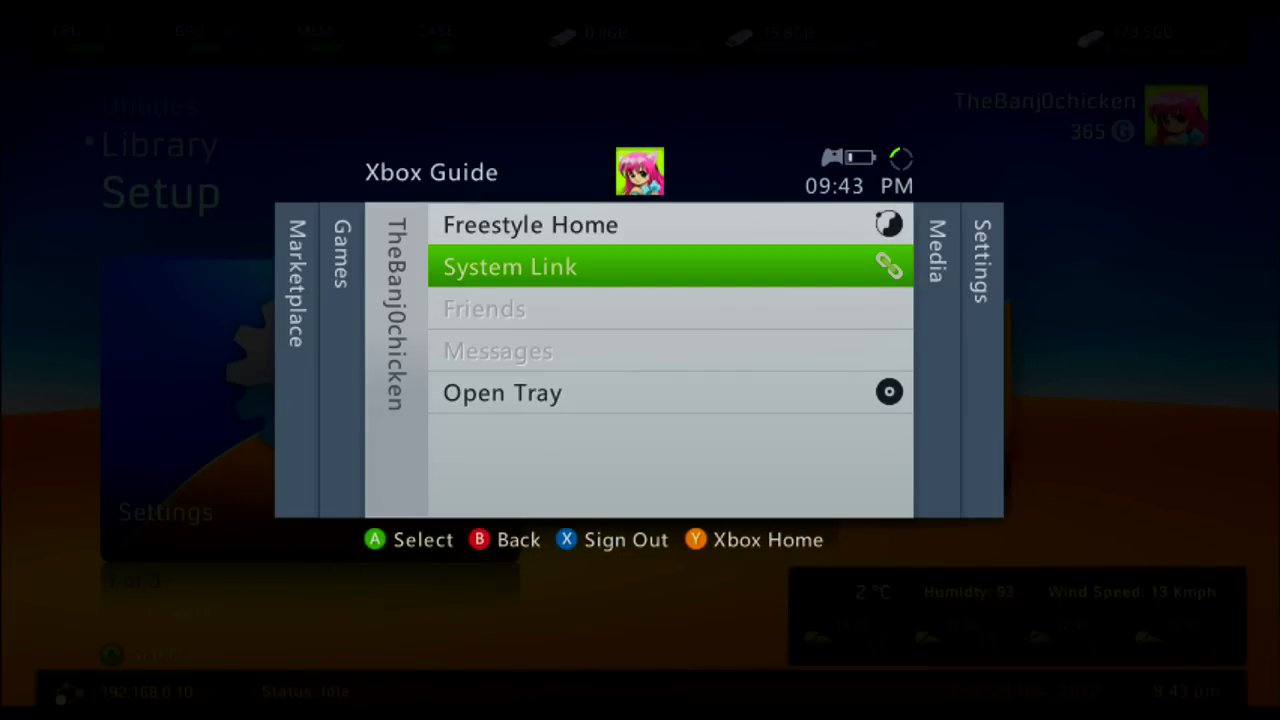
# - Leave the Xbox Guide by choosing Freestyle Home
pyautogui.press('Right')
pyautogui.press('Right')
pyautogui.press('Left')
pyautogui.press('Left')
pyautogui.press('Down')
pyautogui.press('Up')
pyautogui.press('Up')
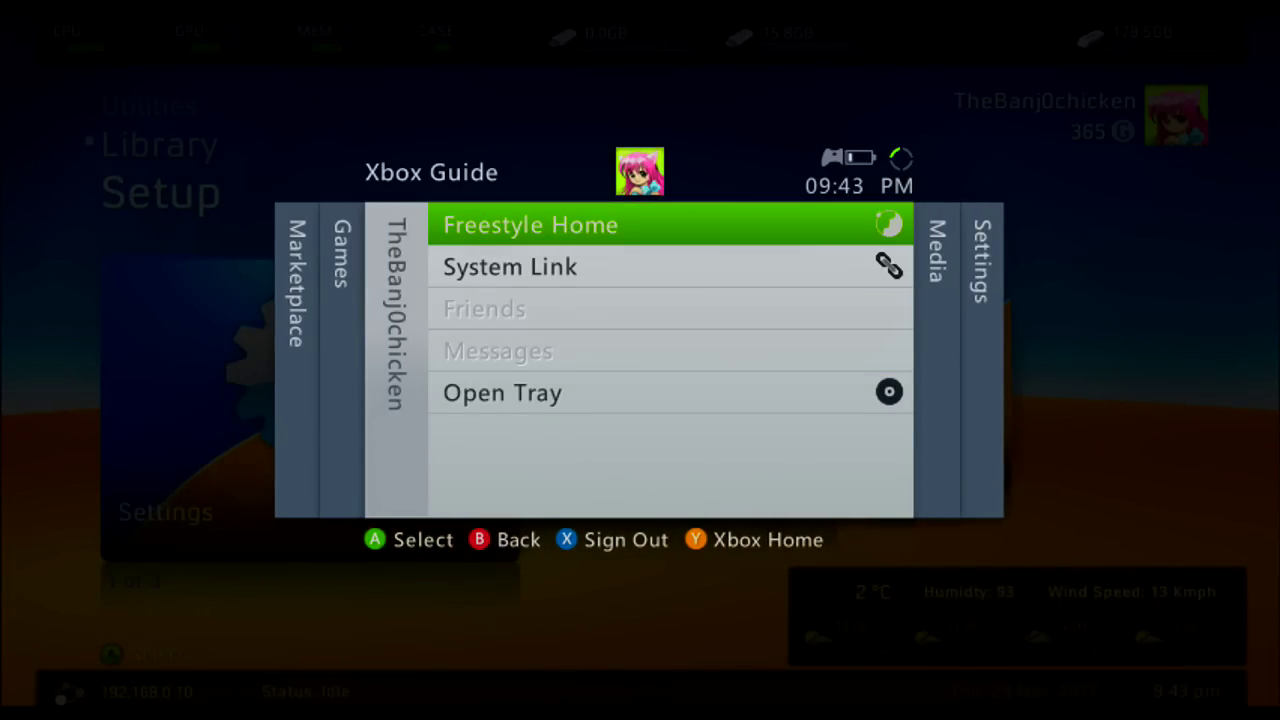
pyautogui.press('Return')
pyautogui.press('Up')
pyautogui.press('Down')
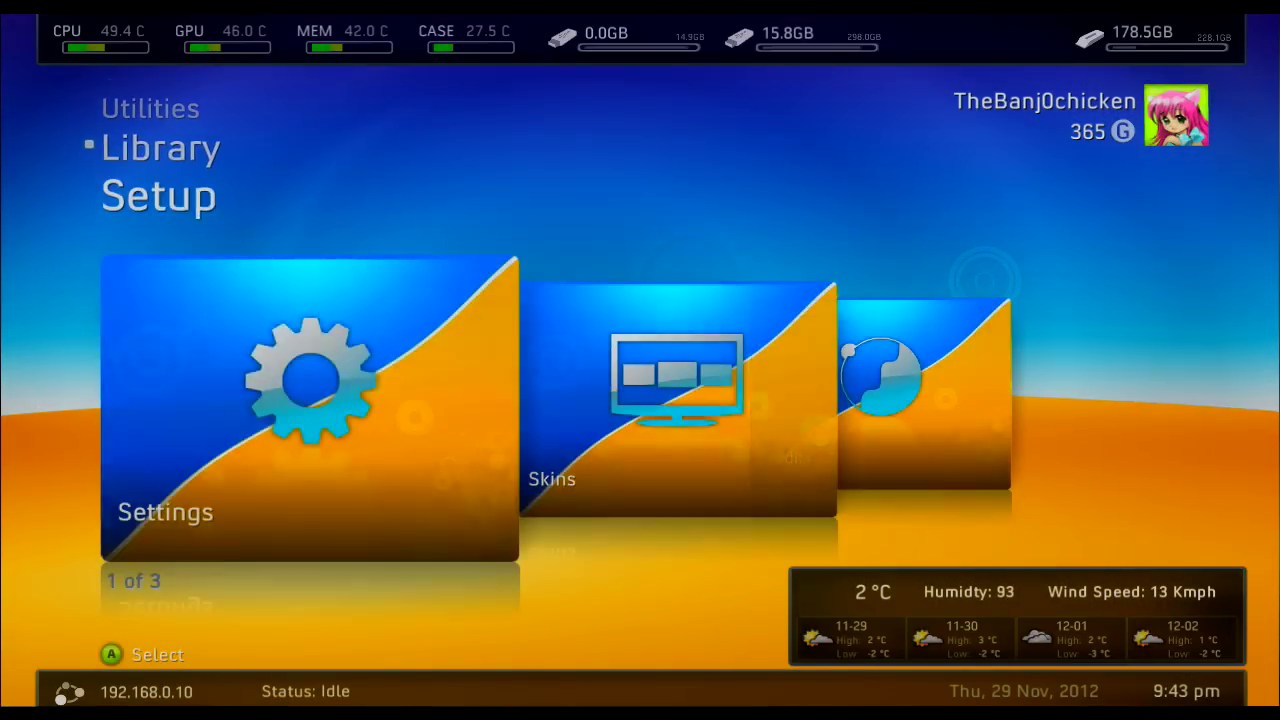
pyautogui.press('Right')
pyautogui.press('Left')
pyautogui.press('Up')
pyautogui.press('Down')
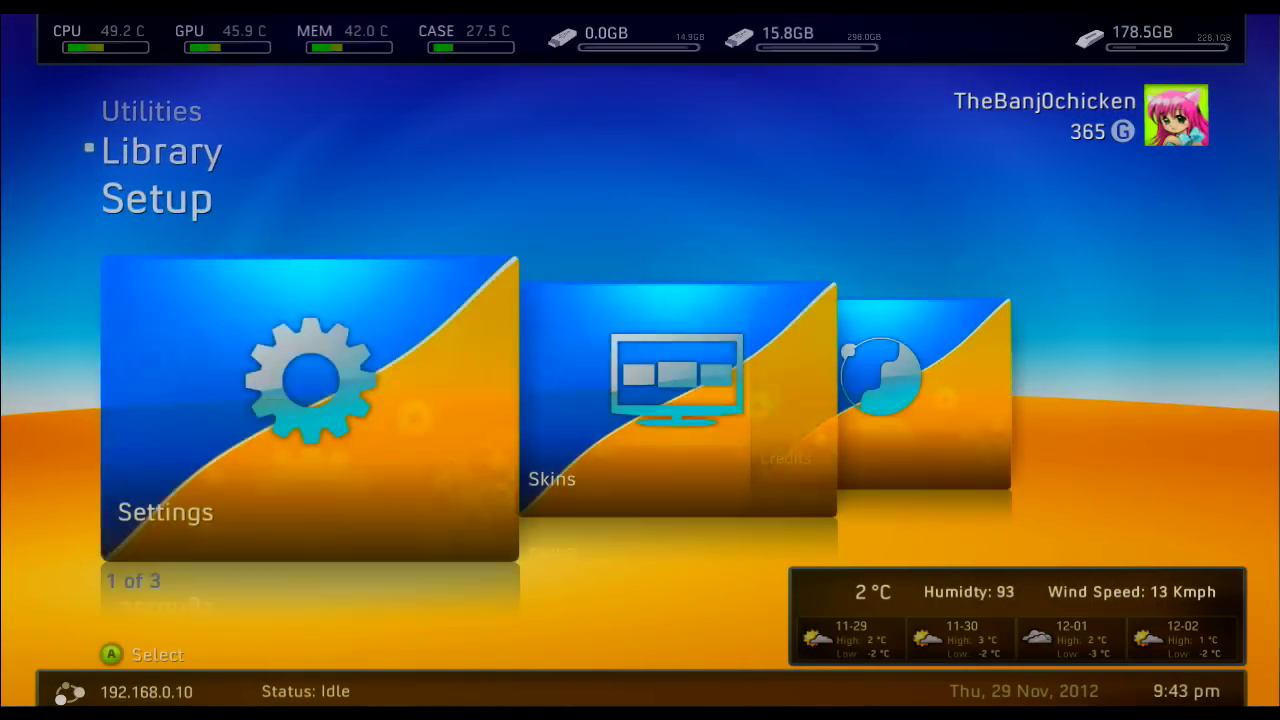
pyautogui.press('Right')
pyautogui.press('Left')
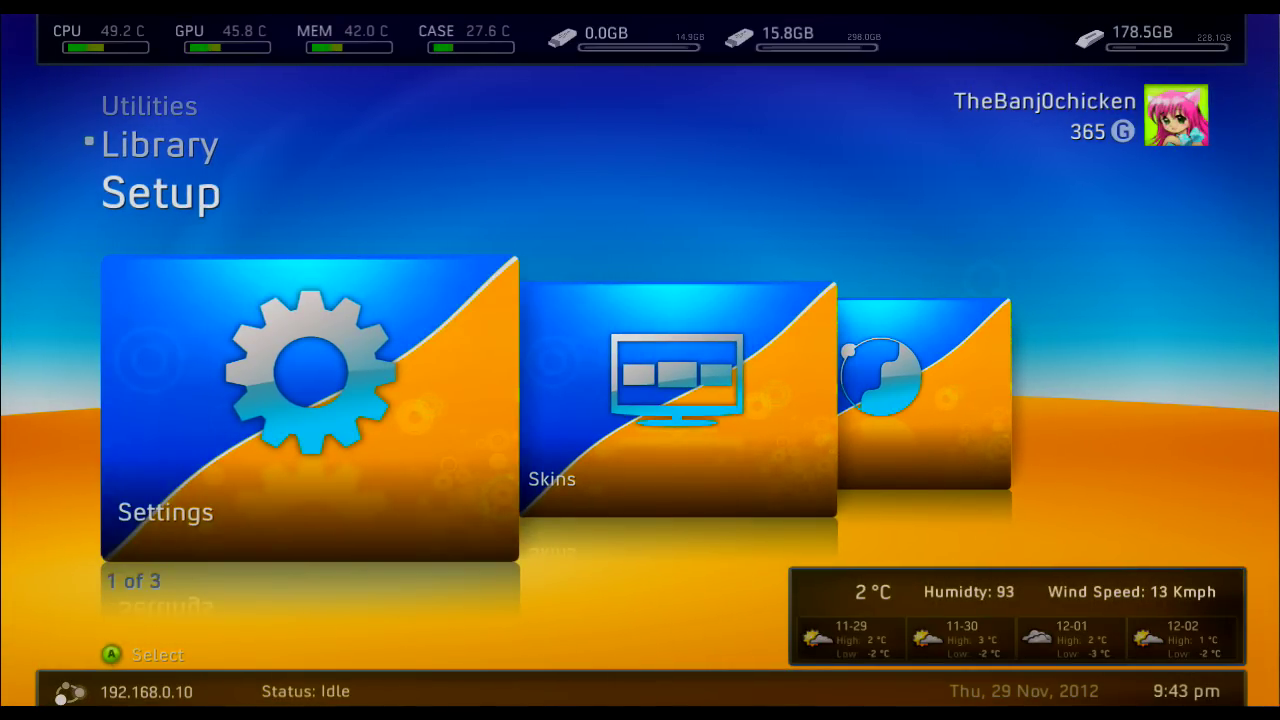
# - Open the dashboard settings, view the Plugin Settings summary, and enter General Settings
pyautogui.press('Return')
pyautogui.press('Down')
pyautogui.press('Down')
pyautogui.press('Down')
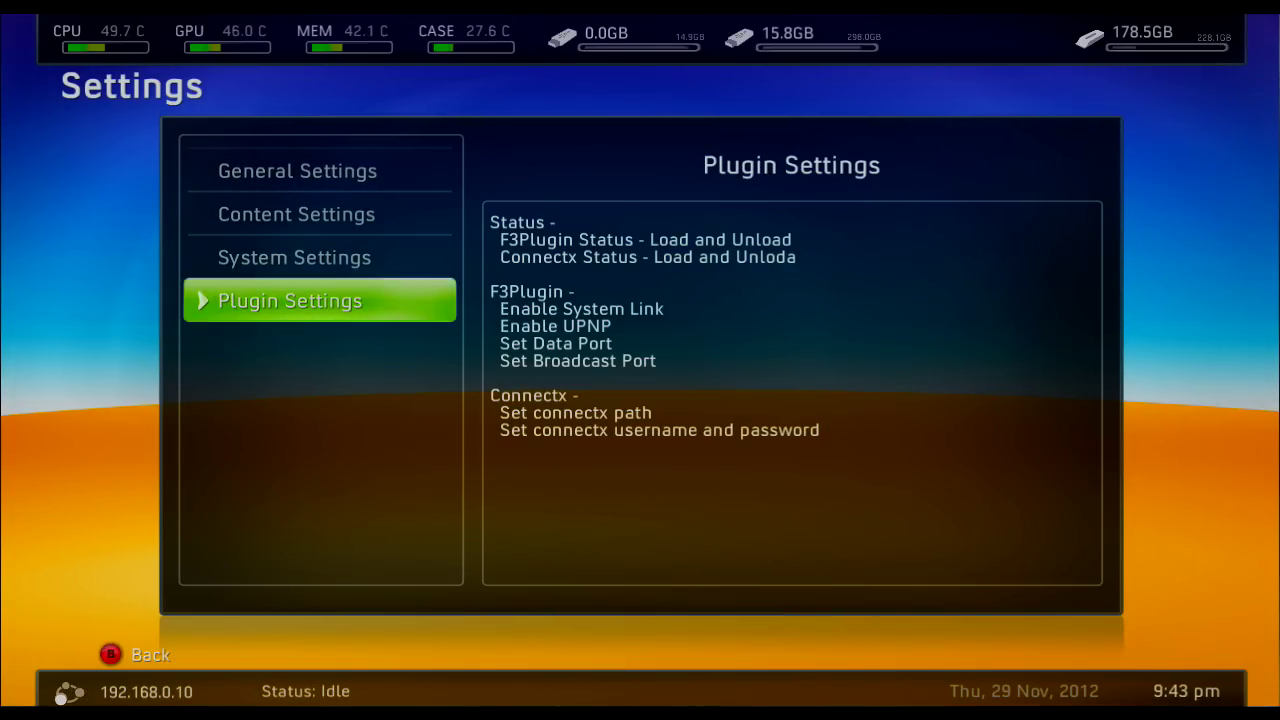
pyautogui.press('Up')
pyautogui.press('Up')
pyautogui.press('Up')
pyautogui.press('Return')
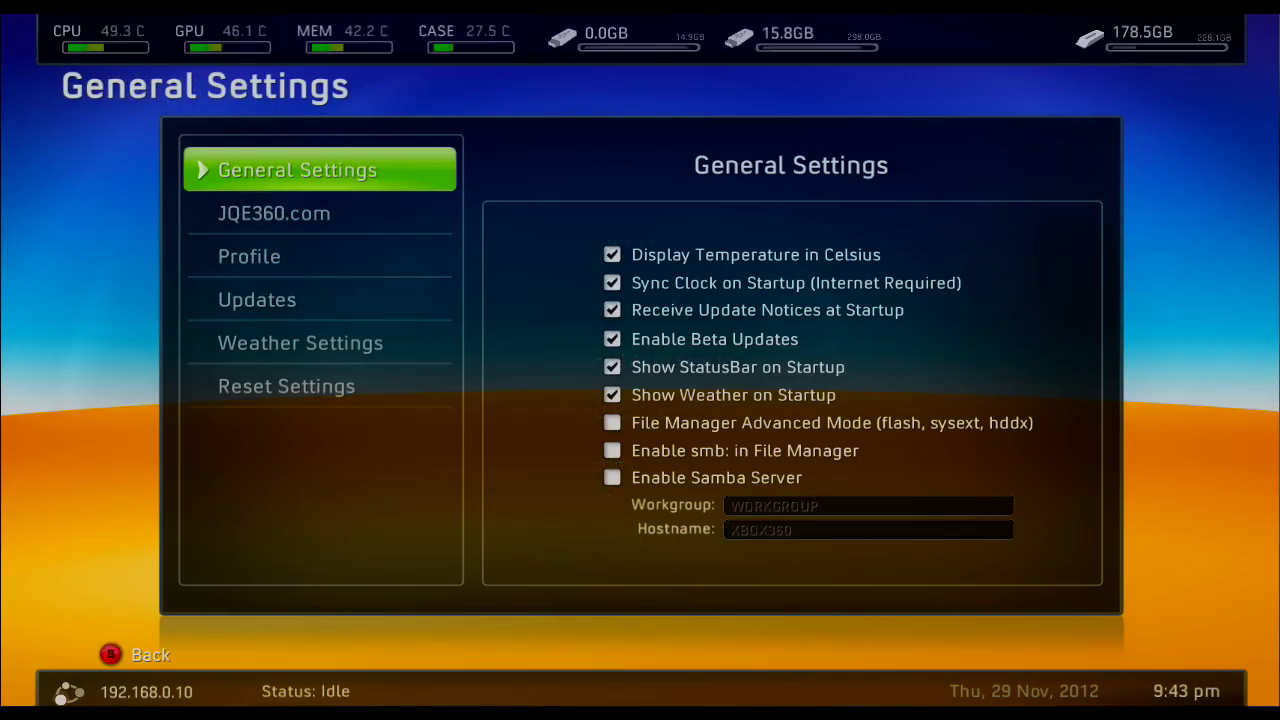
# - Look through the General Settings pages, including Updates and Profile, and return to the main settings list
pyautogui.press('Down')
pyautogui.press('Down')
pyautogui.press('Down')
pyautogui.press('Down')
pyautogui.press('Down')
pyautogui.press('Up')
pyautogui.press('Up')
pyautogui.press('Up')
pyautogui.press('Up')
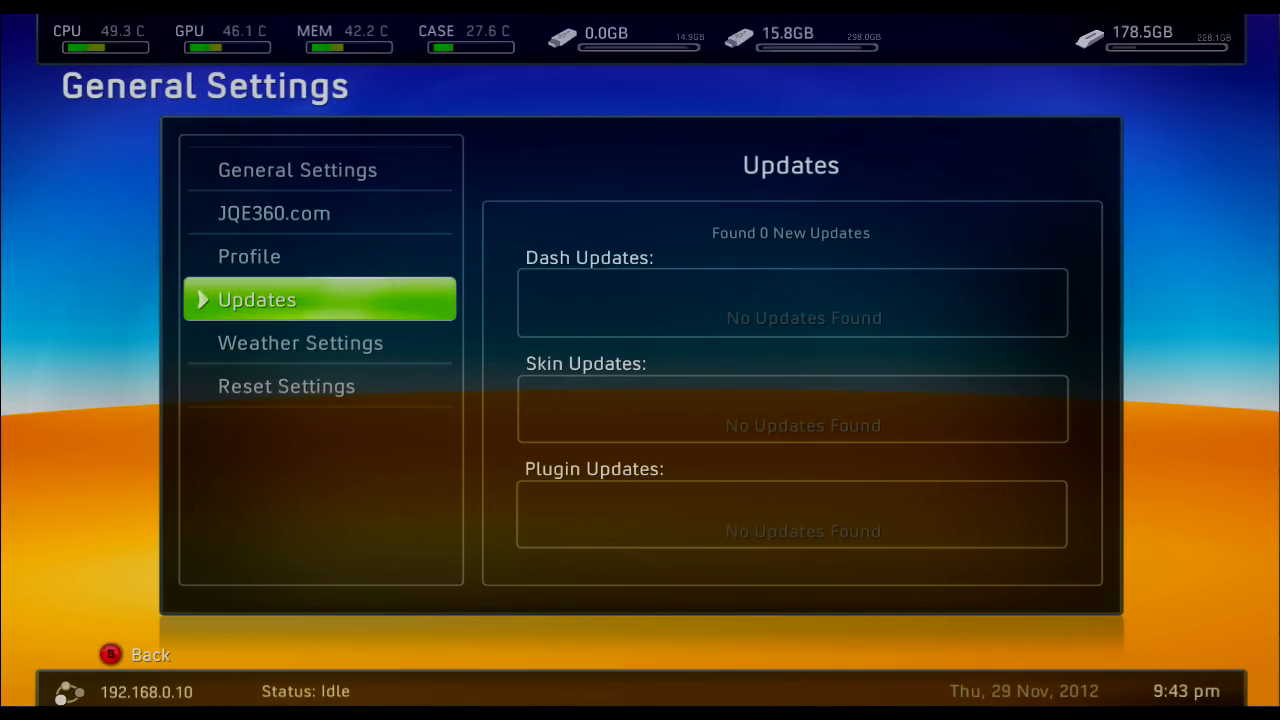
pyautogui.press('Up')
pyautogui.press('Down')
pyautogui.press('Down')
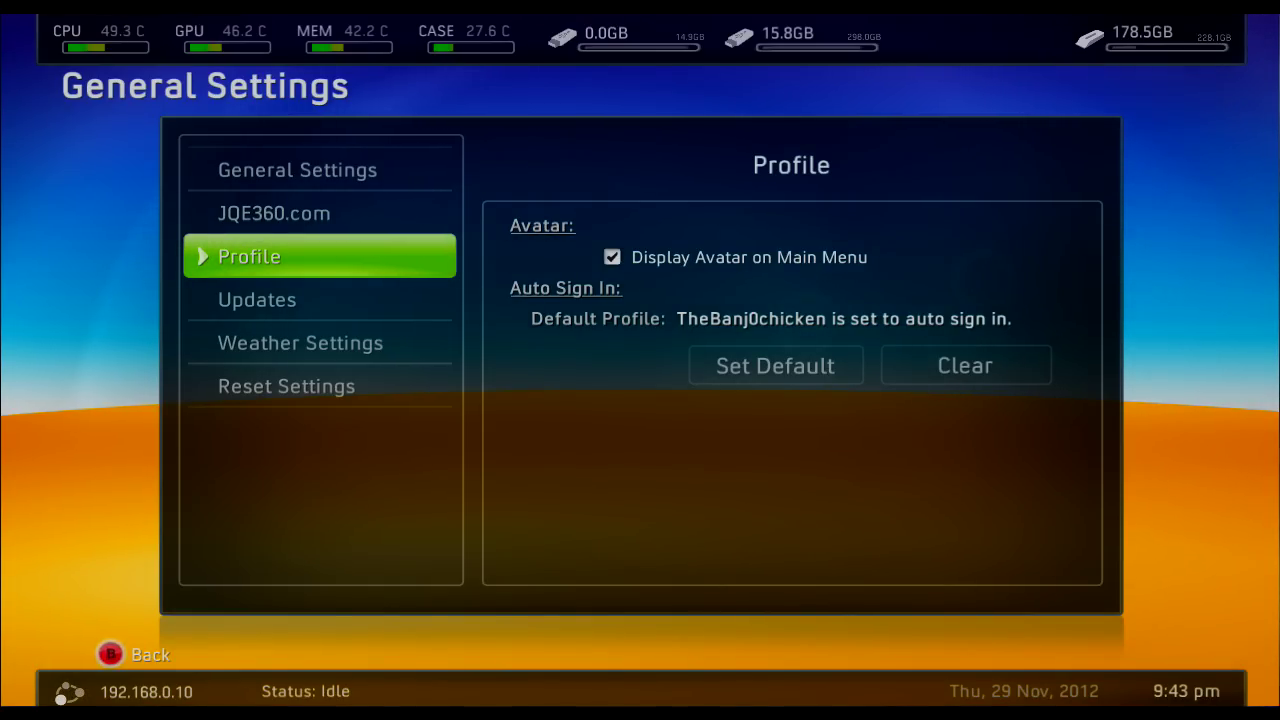
pyautogui.press('Escape')
# - Open Manage Game Paths in the Content Settings
pyautogui.press('Down')
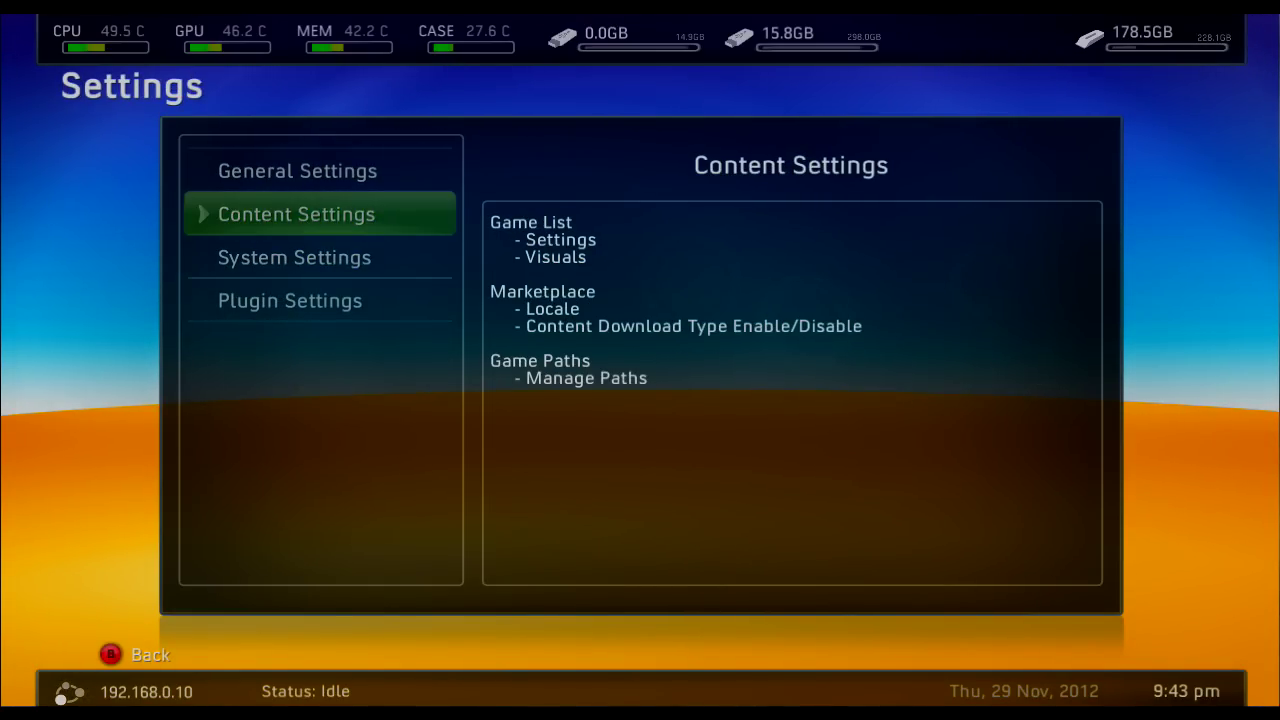
pyautogui.press('Return')
pyautogui.press('Down')
pyautogui.press('Down')
pyautogui.press('Down')
pyautogui.press('Down')
pyautogui.press('Right')
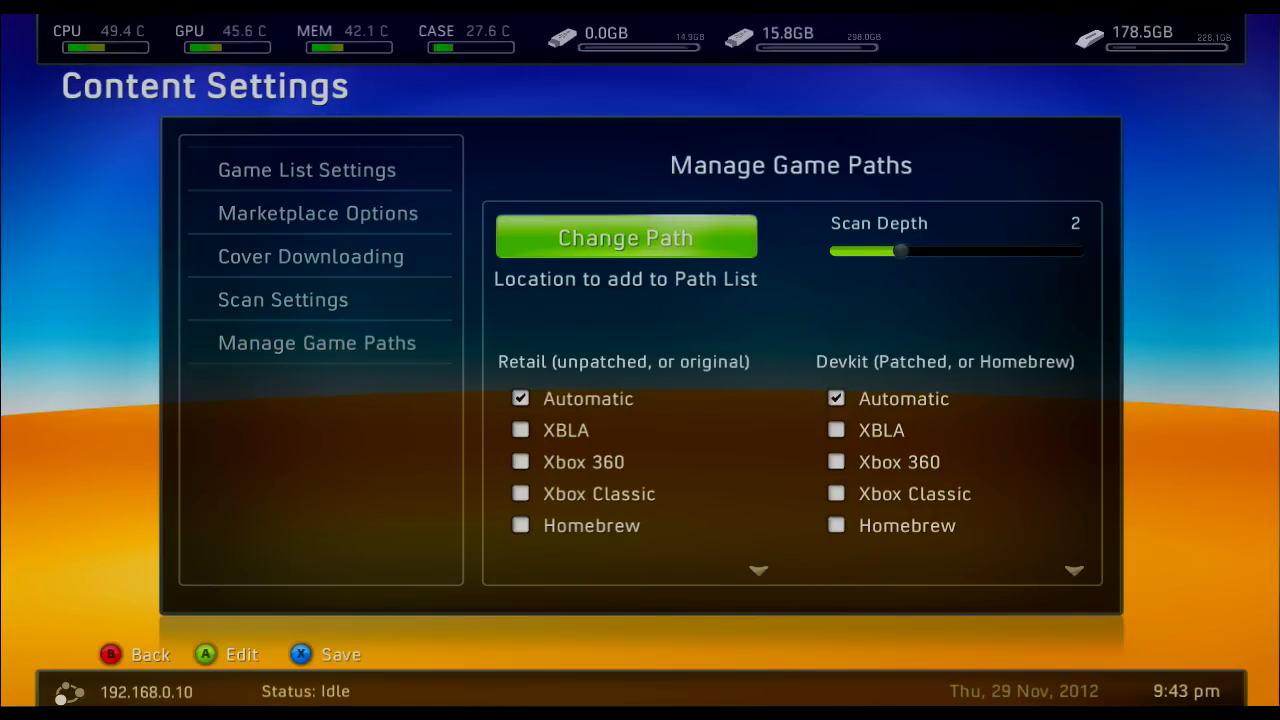
# - Set the Scan Depth for the new game path to 10
pyautogui.press('Right')
pyautogui.press('Right')
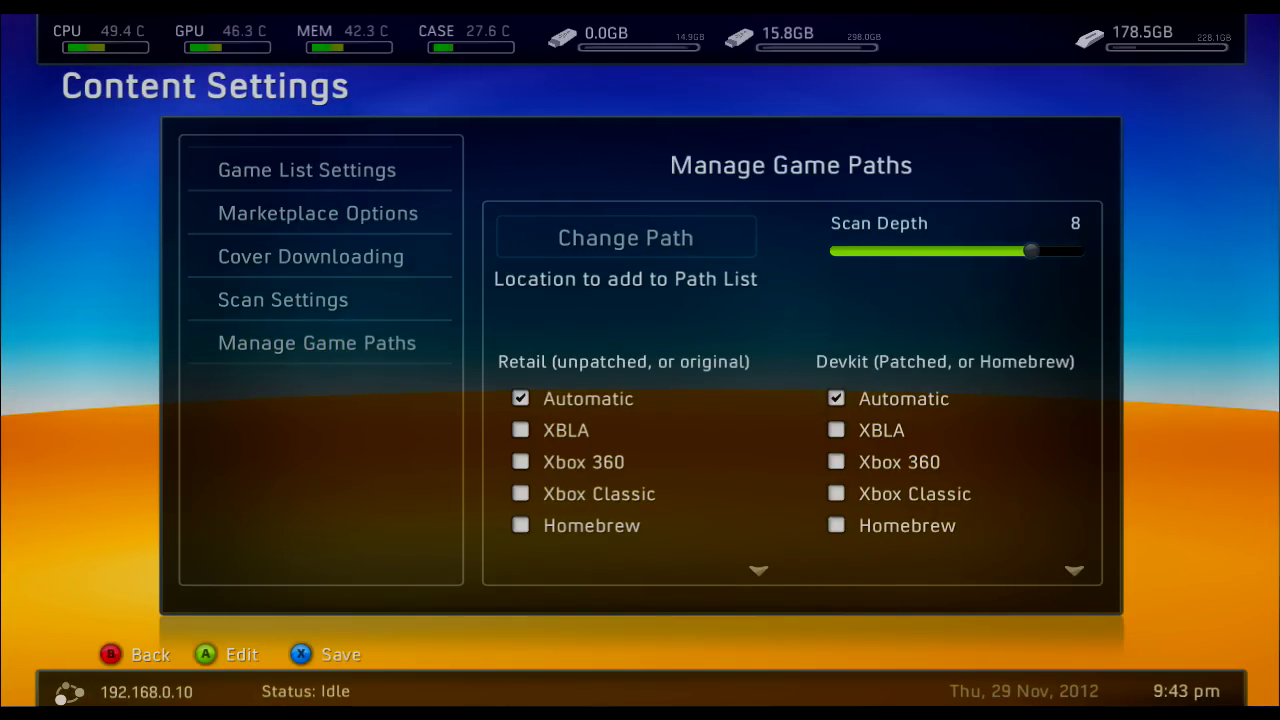
pyautogui.press('Down')
pyautogui.press('Left')
pyautogui.press('Up')
pyautogui.press('Down')
pyautogui.press('Down')
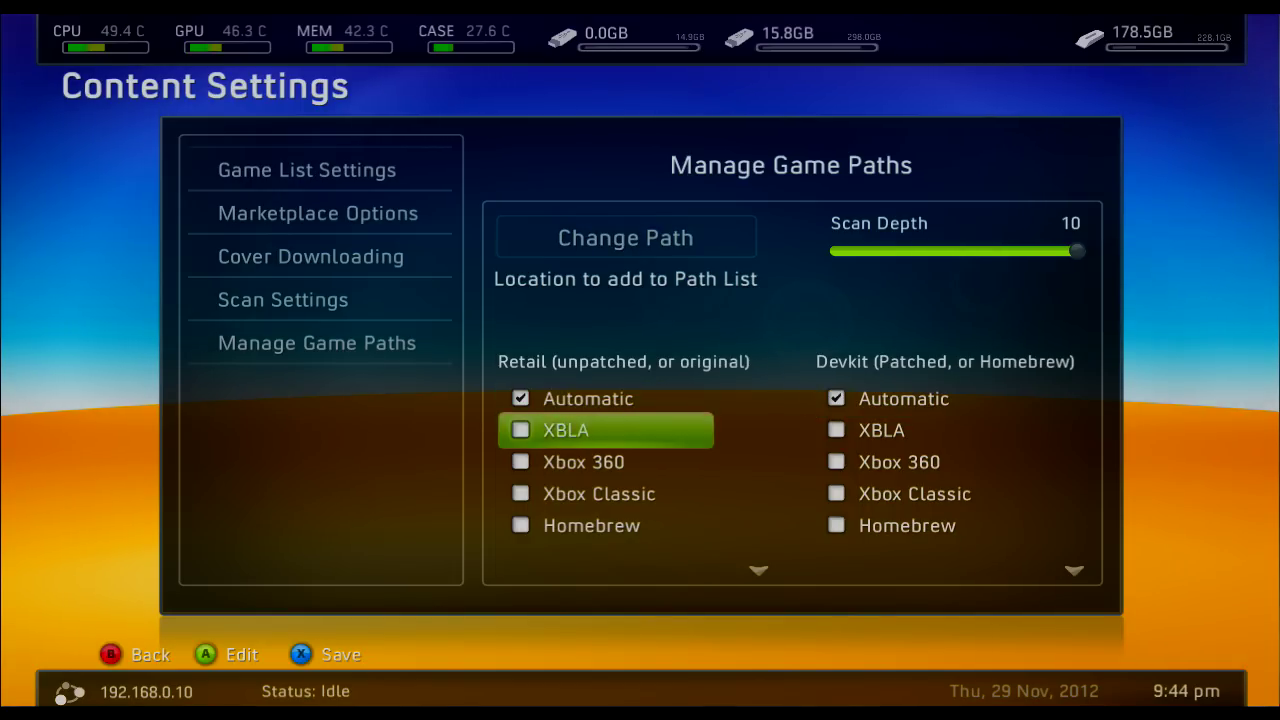
pyautogui.press('Return')
pyautogui.press('Up')
pyautogui.press('Up')
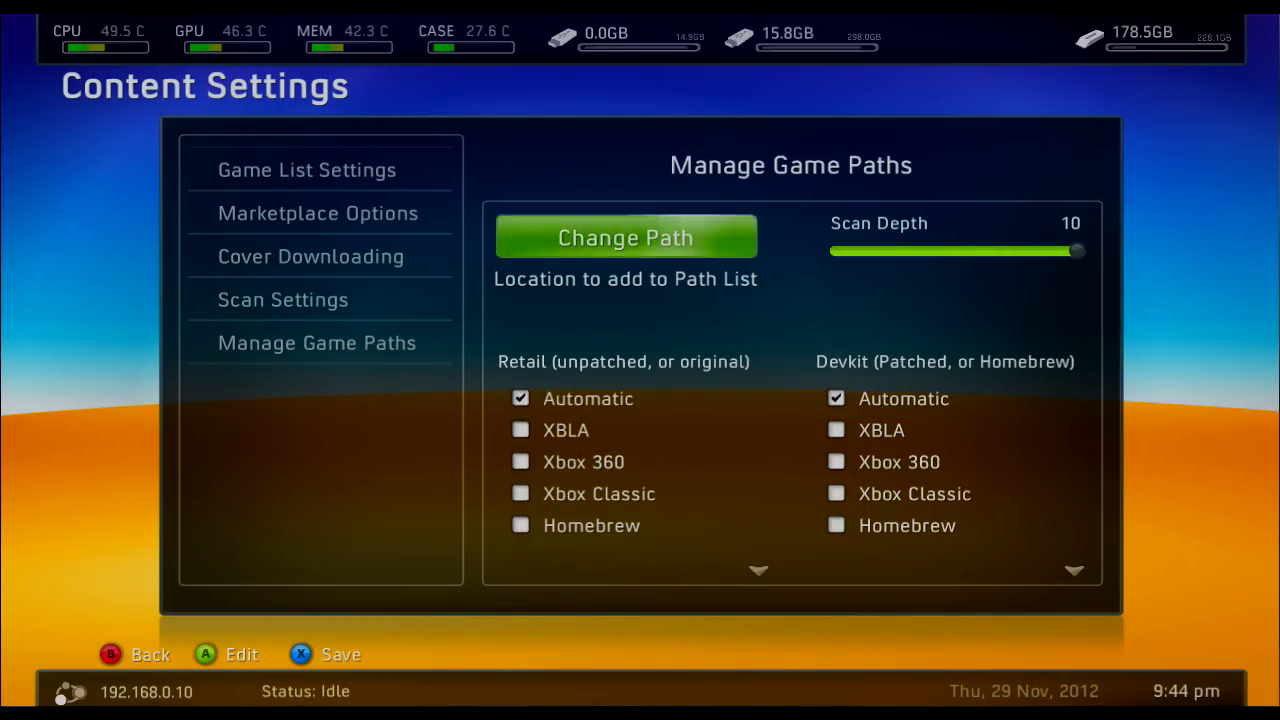
pyautogui.press('Down')
pyautogui.press('Down')
pyautogui.press('Up')
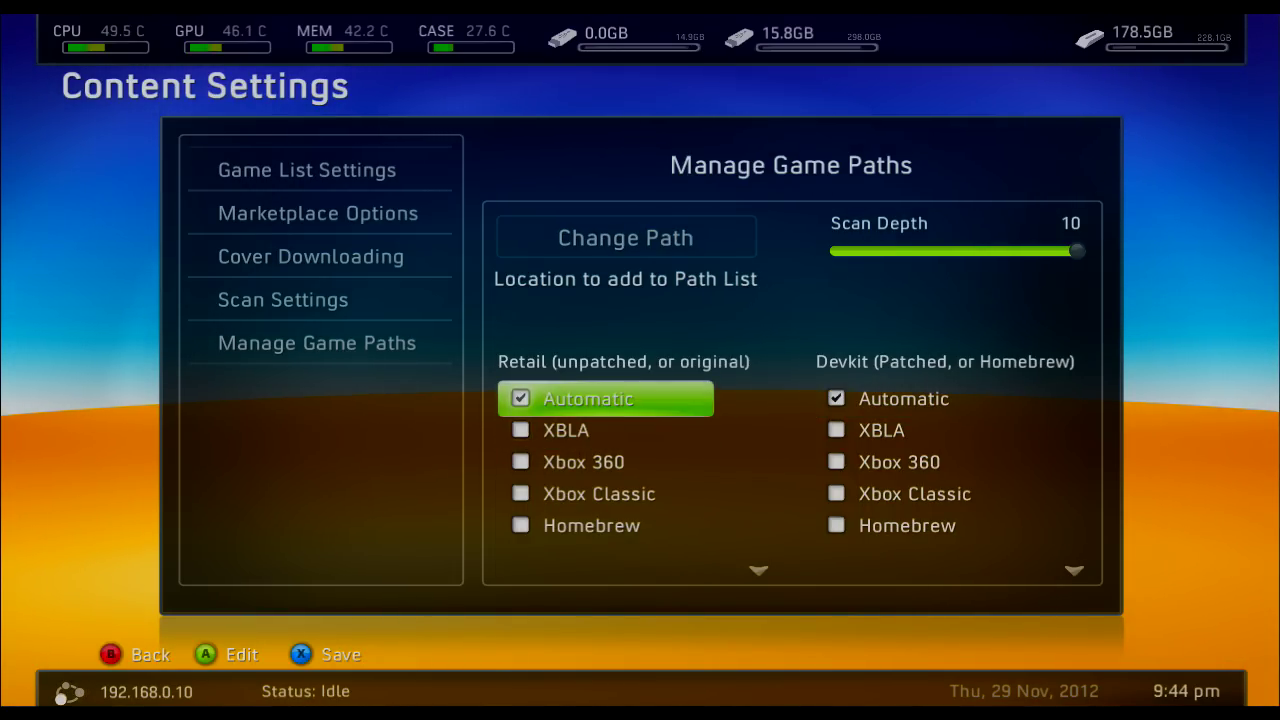
# - Open the drive list to choose a directory for the new game path
pyautogui.press('Up')
pyautogui.press('Return')
pyautogui.press('Down')
pyautogui.press('Down')
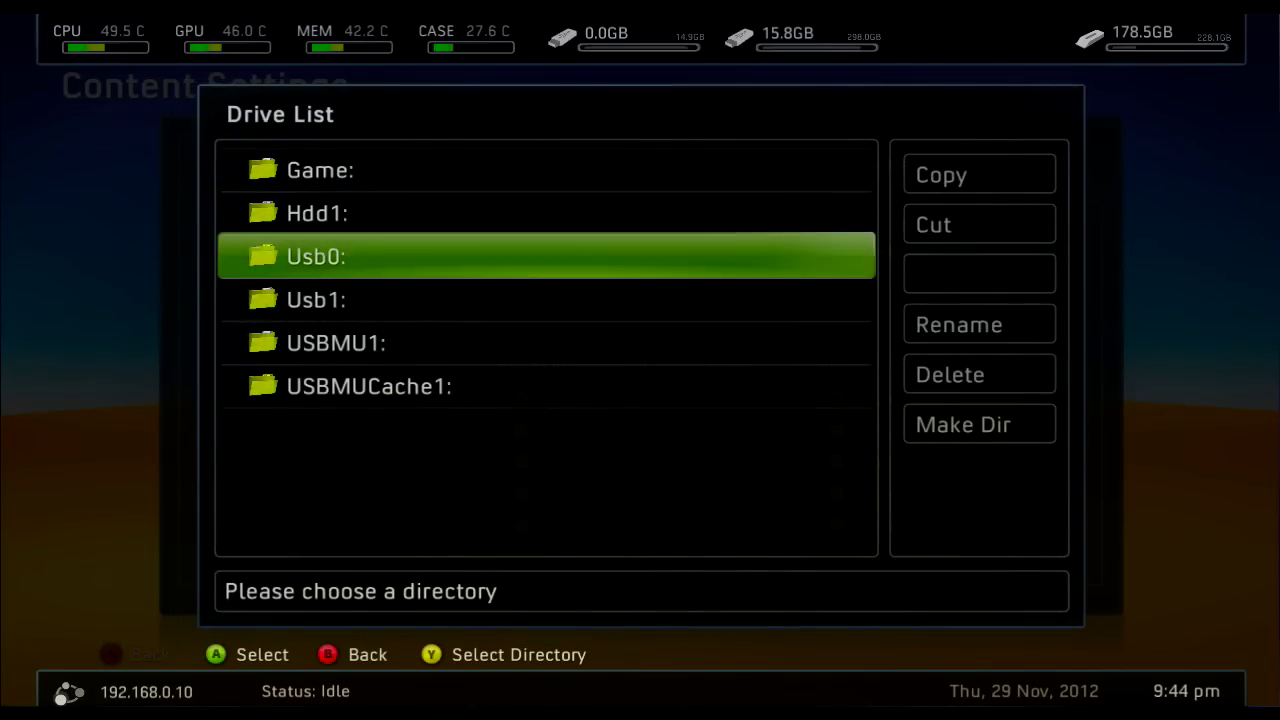
pyautogui.press('Down')
pyautogui.press('Down')
pyautogui.press('Up')
pyautogui.press('Up')
pyautogui.press('Up')
pyautogui.press('Down')
pyautogui.press('Down')
pyautogui.press('Return')
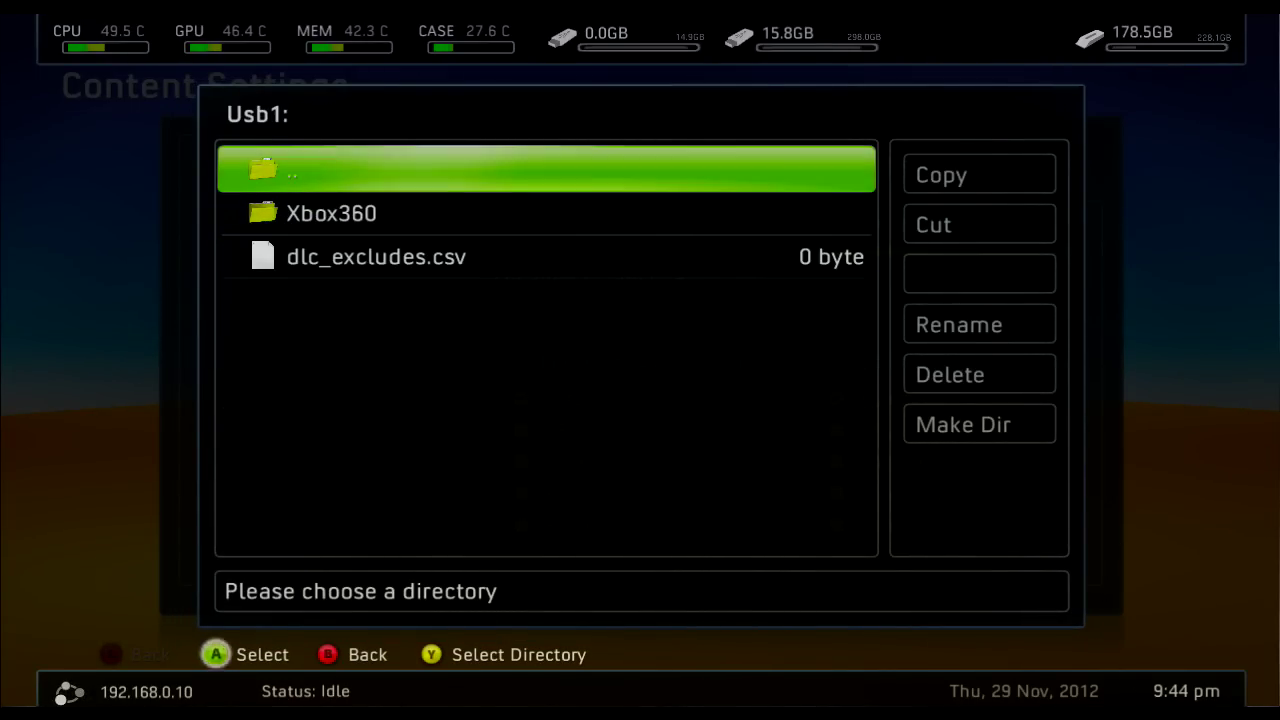
pyautogui.press('Down')
pyautogui.press('Up')
pyautogui.press('Return')
# - Open the Usb0 drive in the directory chooser
pyautogui.press('Down')
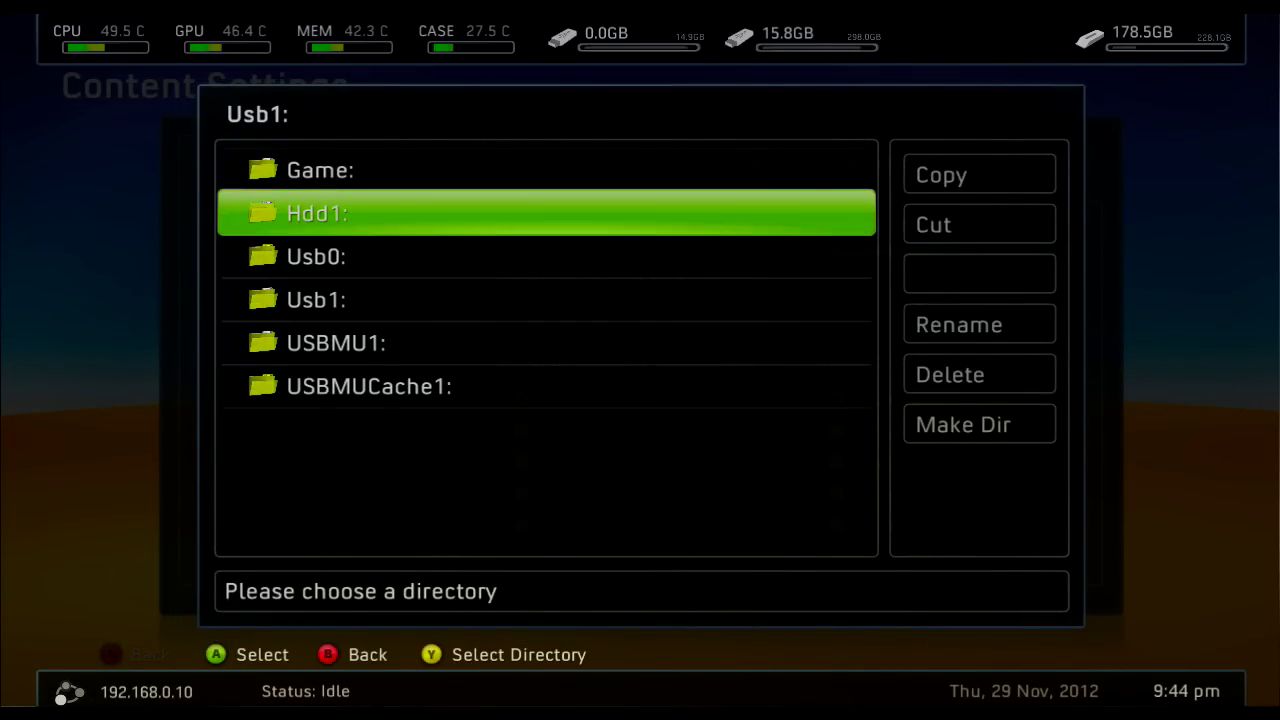
pyautogui.press('Down')
pyautogui.press('Return')
# - Find the COD Black Ops 2 folder on Usb0 and open it
pyautogui.press('Down')
pyautogui.press('Down')
pyautogui.press('Down')
pyautogui.press('Down')
pyautogui.press('Down')
pyautogui.press('Down')
pyautogui.press('Down')
pyautogui.press('Down')
pyautogui.press('Down')
pyautogui.press('Down')
pyautogui.press('Down')
pyautogui.press('Down')
pyautogui.press('Down')
pyautogui.press('Down')
pyautogui.press('Down')
pyautogui.press('Down')
pyautogui.press('Down')
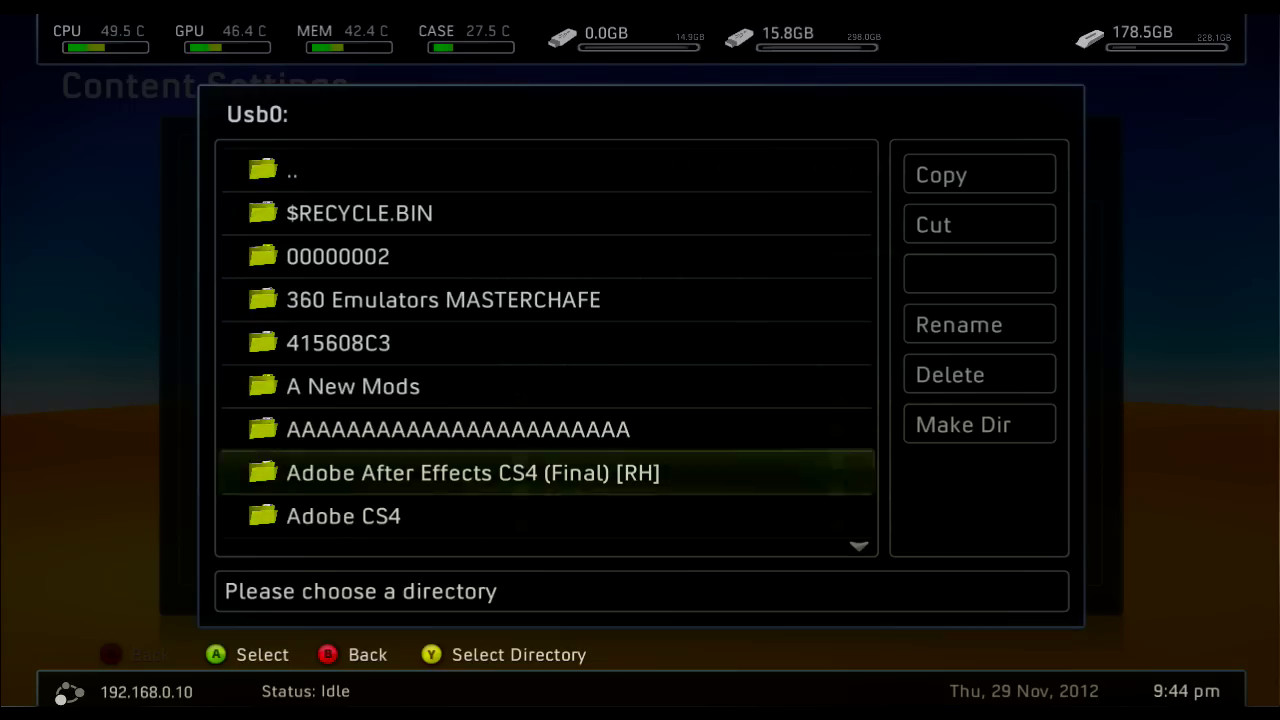
pyautogui.press('Down')
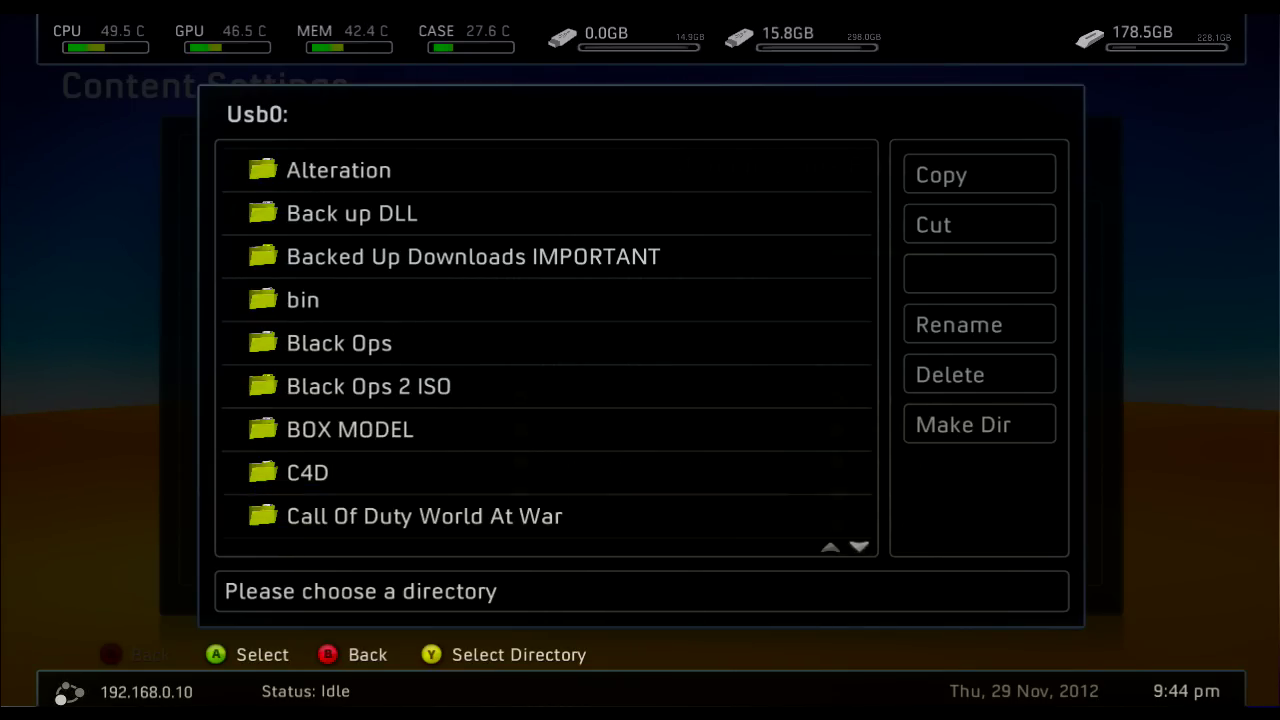
pyautogui.press('Up')
pyautogui.press('Up')
pyautogui.press('Up')
pyautogui.press('Down')
pyautogui.press('Up')
pyautogui.press('Up')
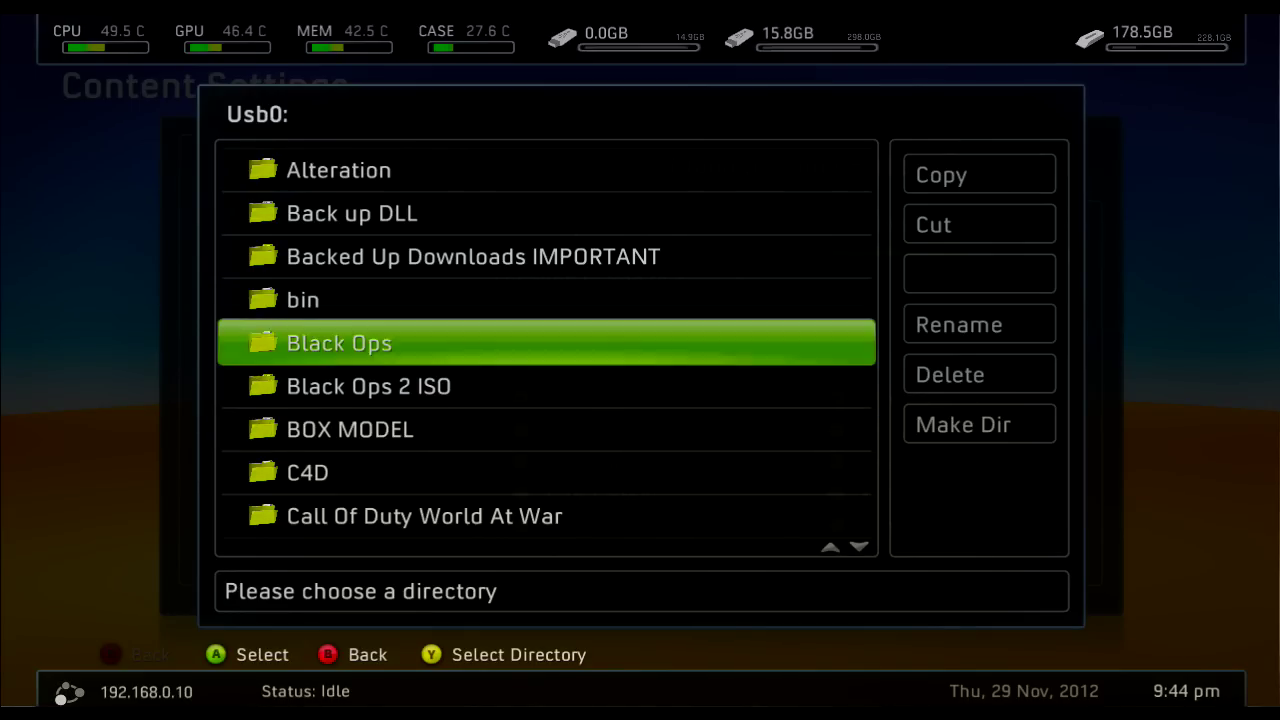
pyautogui.press('Down')
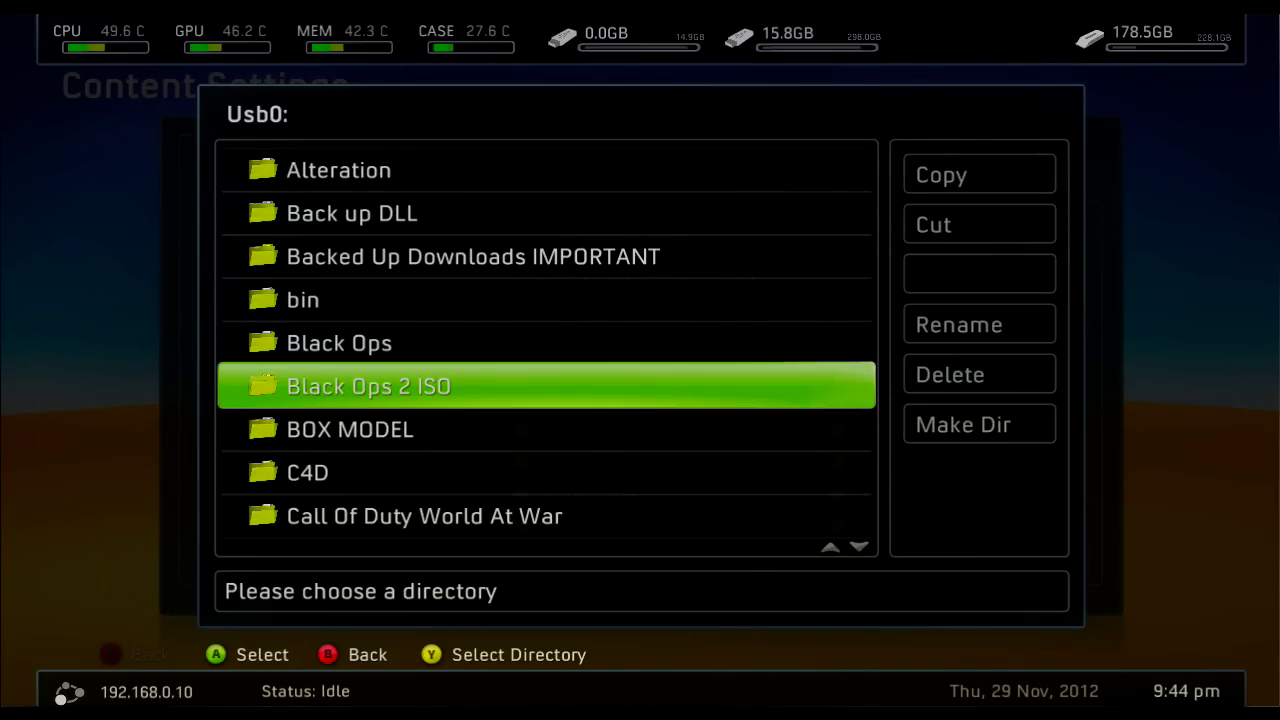
pyautogui.press('Down')
pyautogui.press('Down')
pyautogui.press('Down')
pyautogui.press('Up')
pyautogui.press('Up')
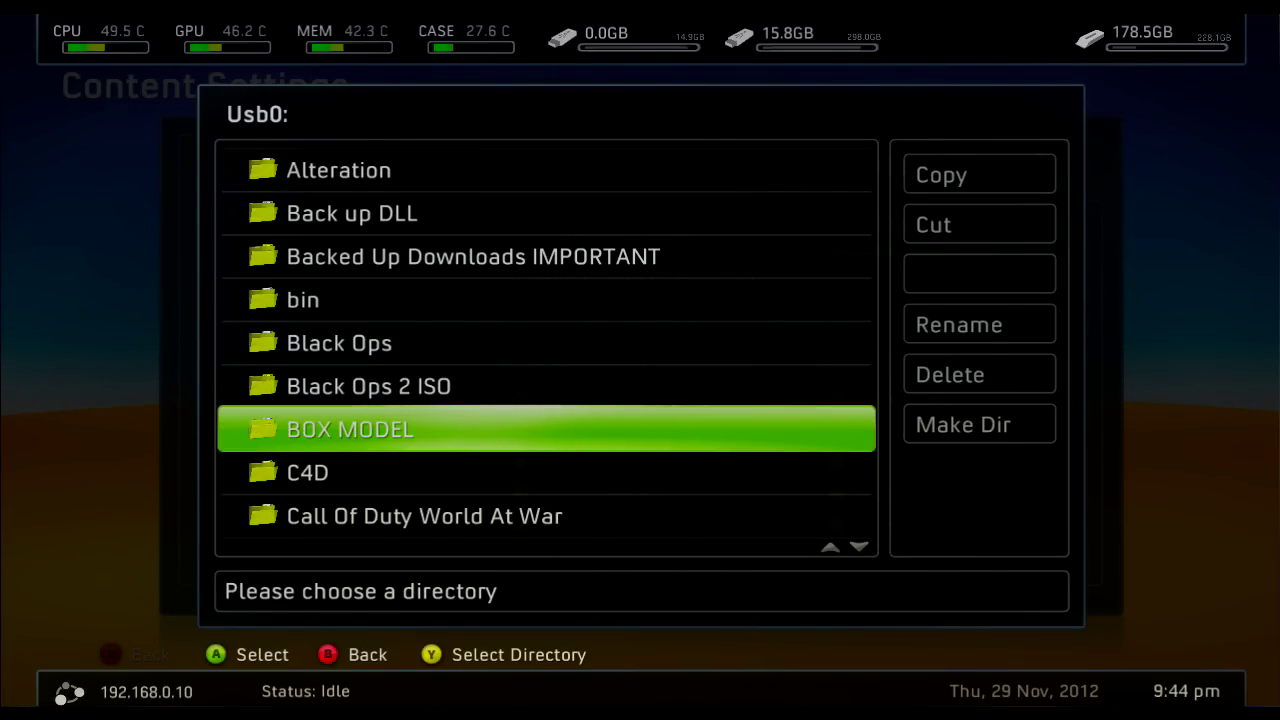
pyautogui.press('Down')
pyautogui.press('Down')
pyautogui.press('Down')
pyautogui.press('Down')
pyautogui.press('Down')
pyautogui.press('Down')
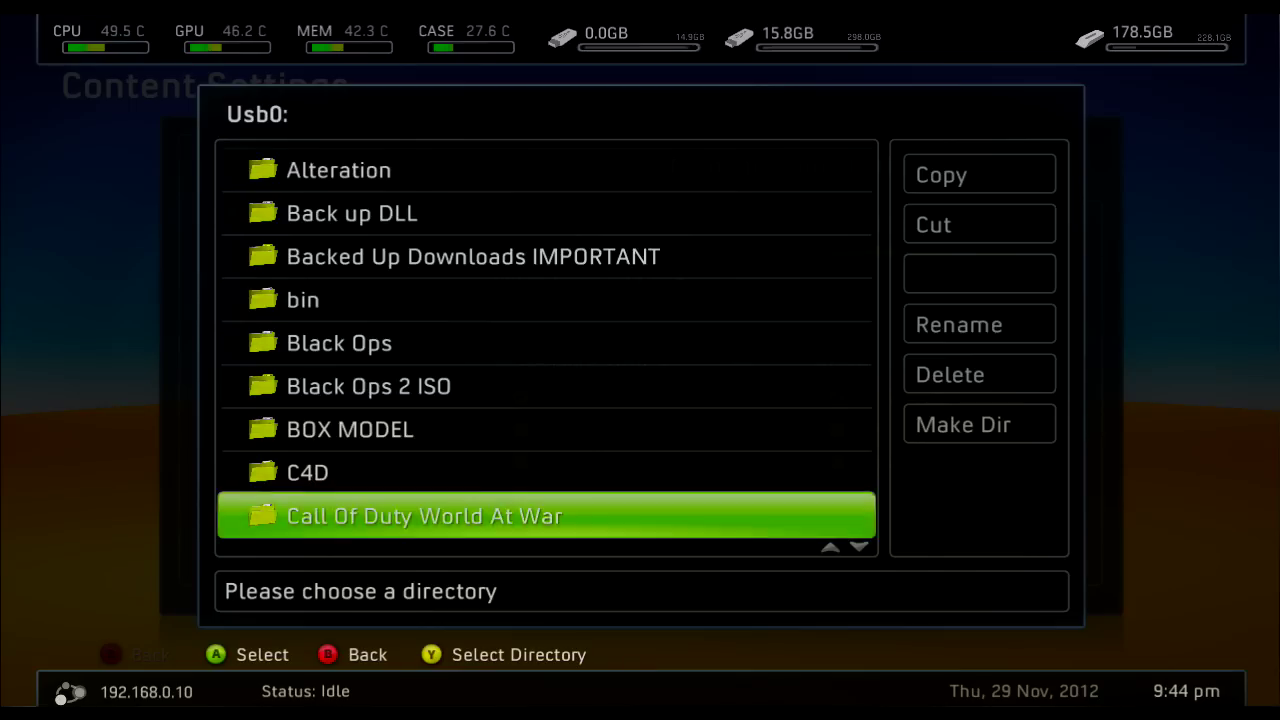
pyautogui.press('Up')
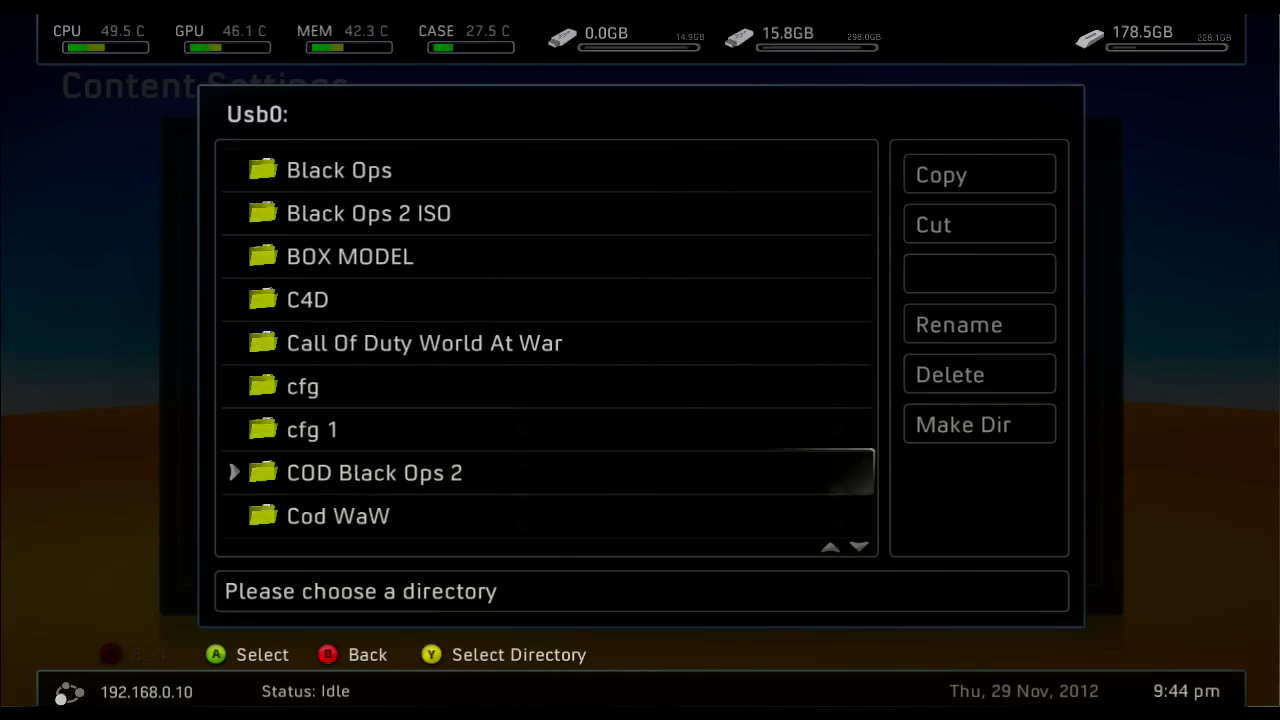
pyautogui.press('Return')
# - Choose Usb0:\COD Black Ops 2 as the directory for the game path
pyautogui.press('Down')
pyautogui.press('Down')
pyautogui.press('Down')
pyautogui.press('Down')
pyautogui.press('Down')
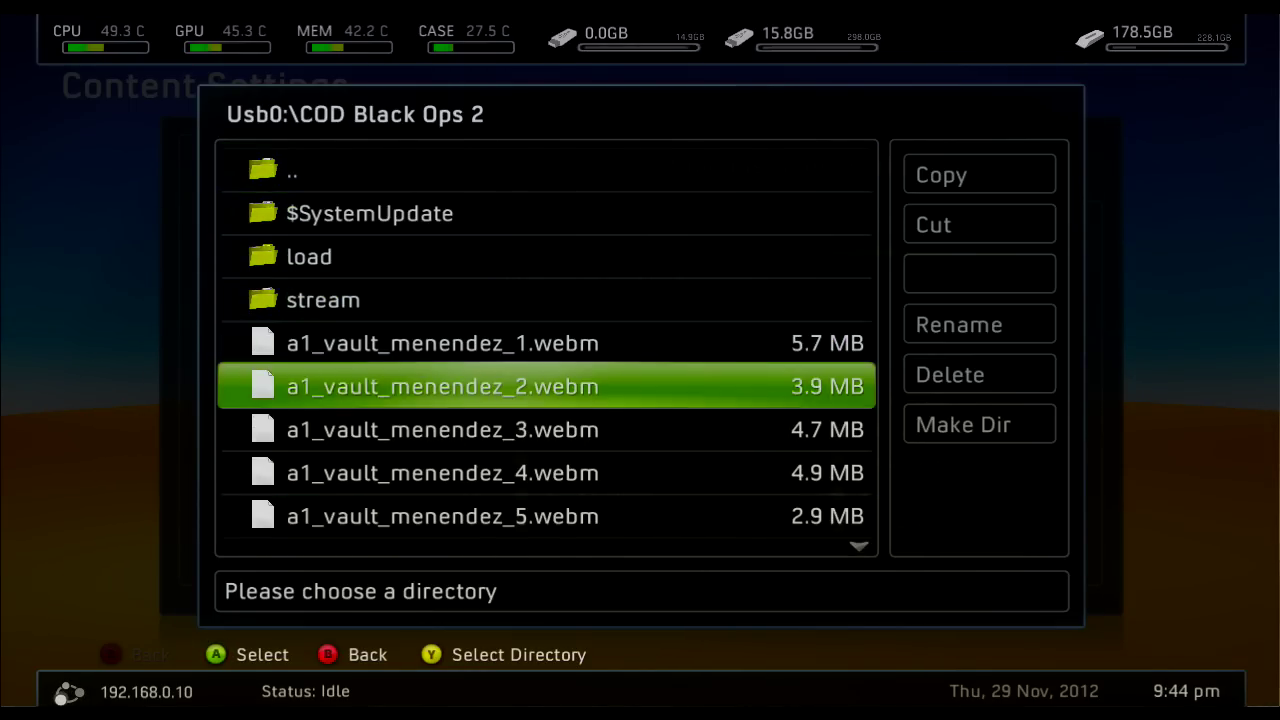
pyautogui.press('y')
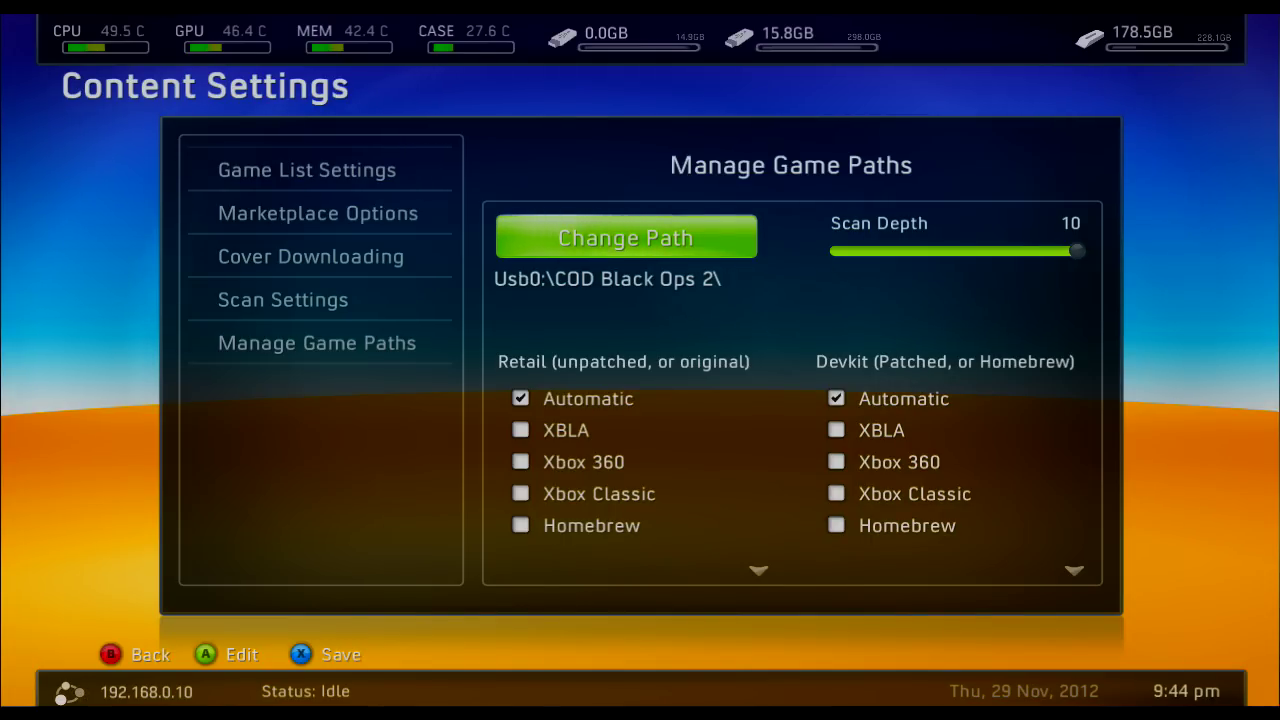
pyautogui.press('Down')
pyautogui.press('Down')
pyautogui.press('Down')
pyautogui.press('Down')
pyautogui.press('Up')
pyautogui.press('Up')
pyautogui.press('Up')
pyautogui.press('Up')
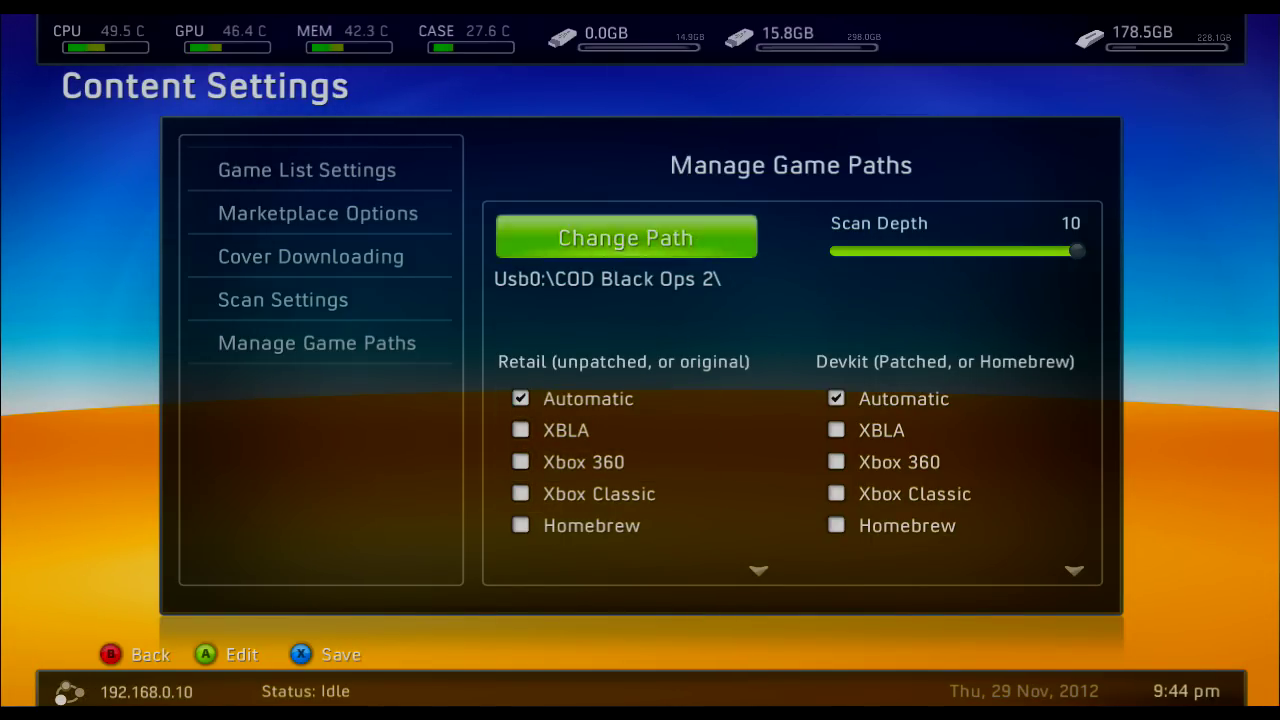
# - Set the Retail content type of the game path to Xbox 360 instead of Automatic
pyautogui.press('Down')
pyautogui.press('Down')
pyautogui.press('Down')
pyautogui.press('Return')
pyautogui.press('Up')
pyautogui.press('Up')
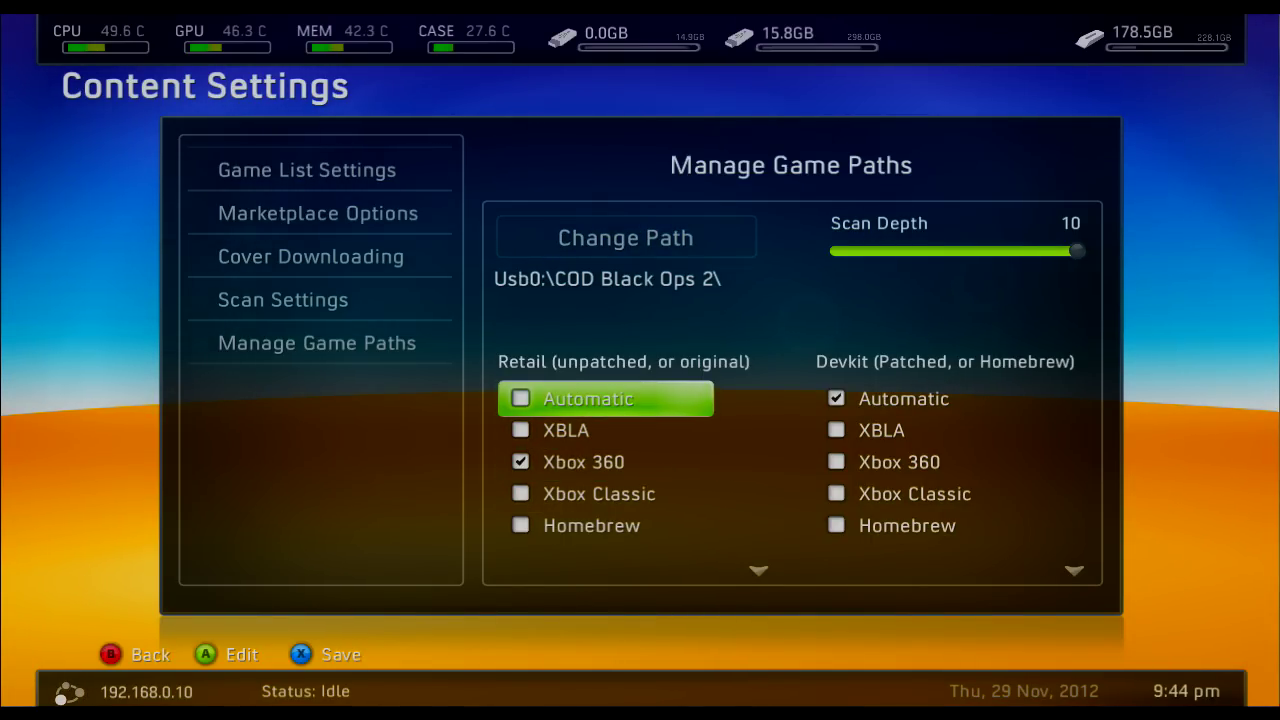
pyautogui.press('Right')
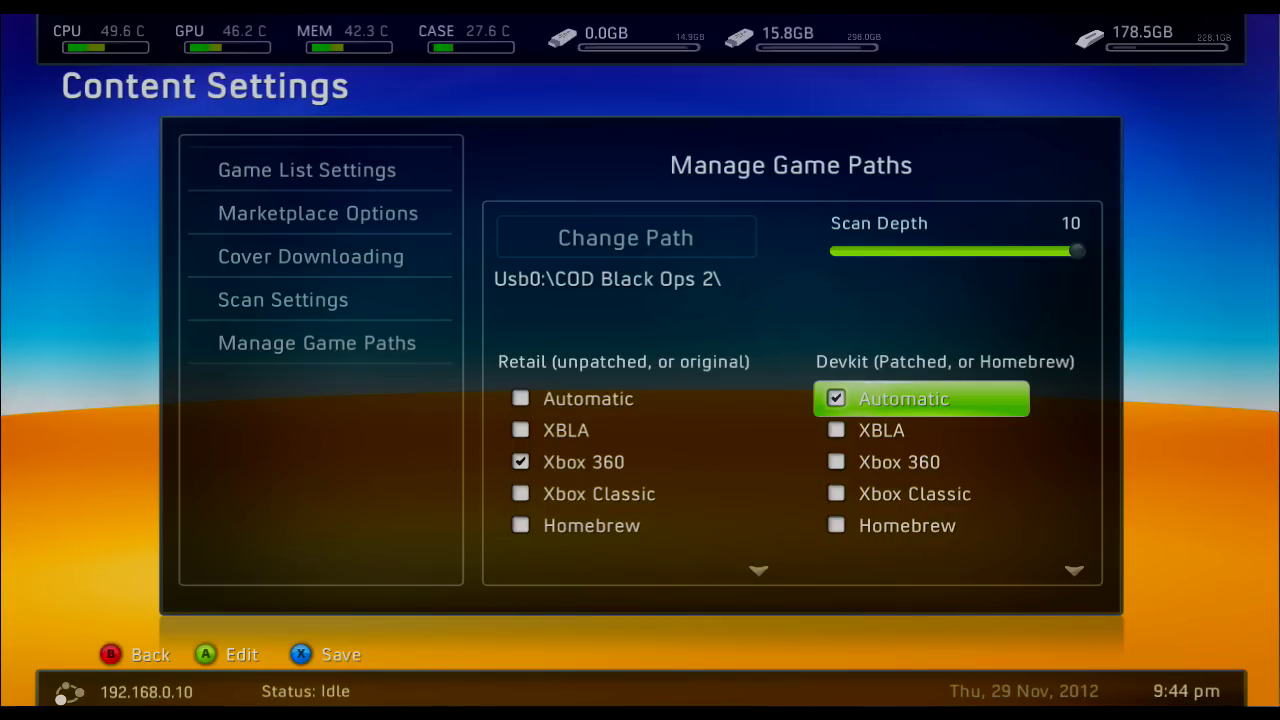
pyautogui.press('Left')
pyautogui.press('Right')
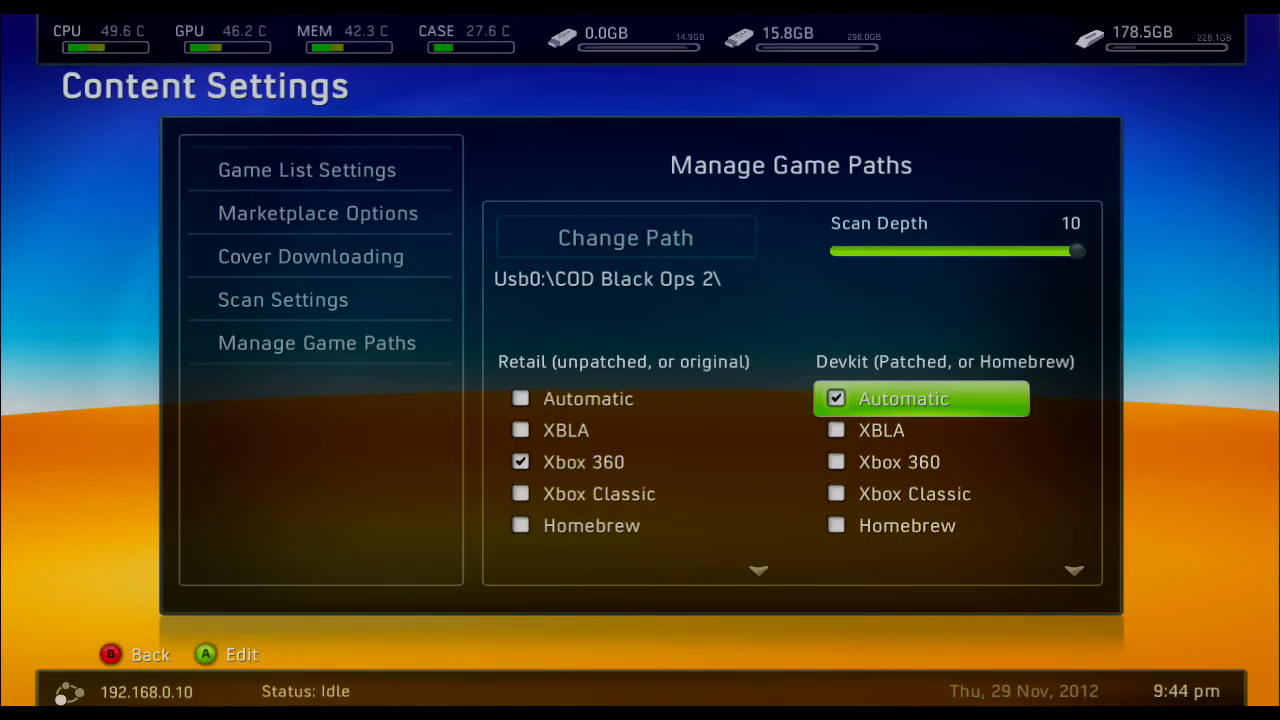
# - Finish editing the Black Ops 2 game path and leave the settings for the main dashboard
pyautogui.press('Escape')
pyautogui.press('Escape')
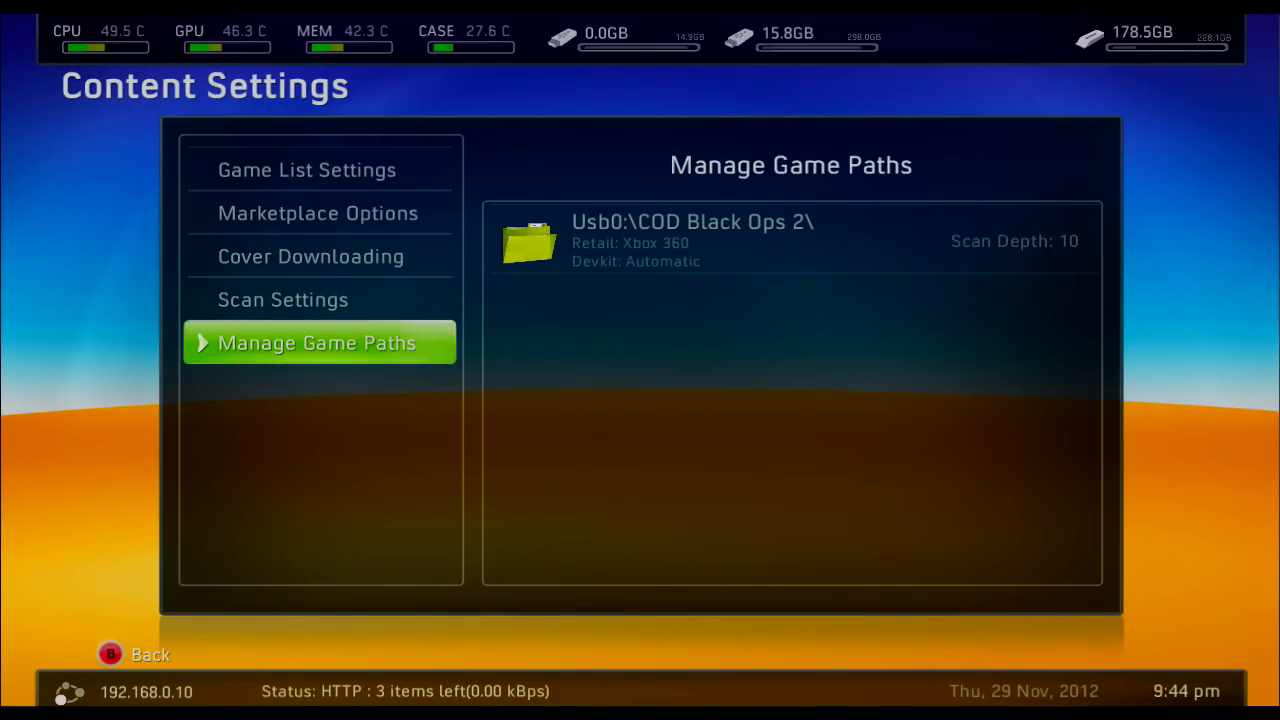
pyautogui.press('Escape')
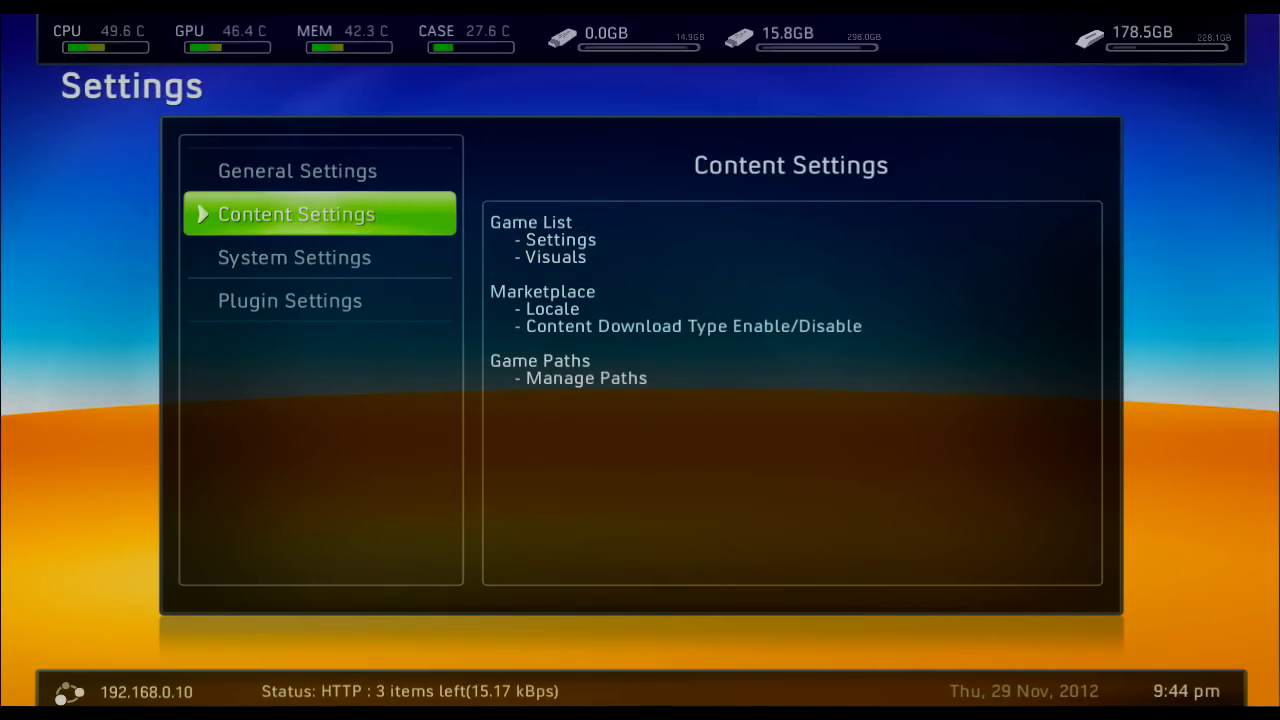
pyautogui.press('Escape')
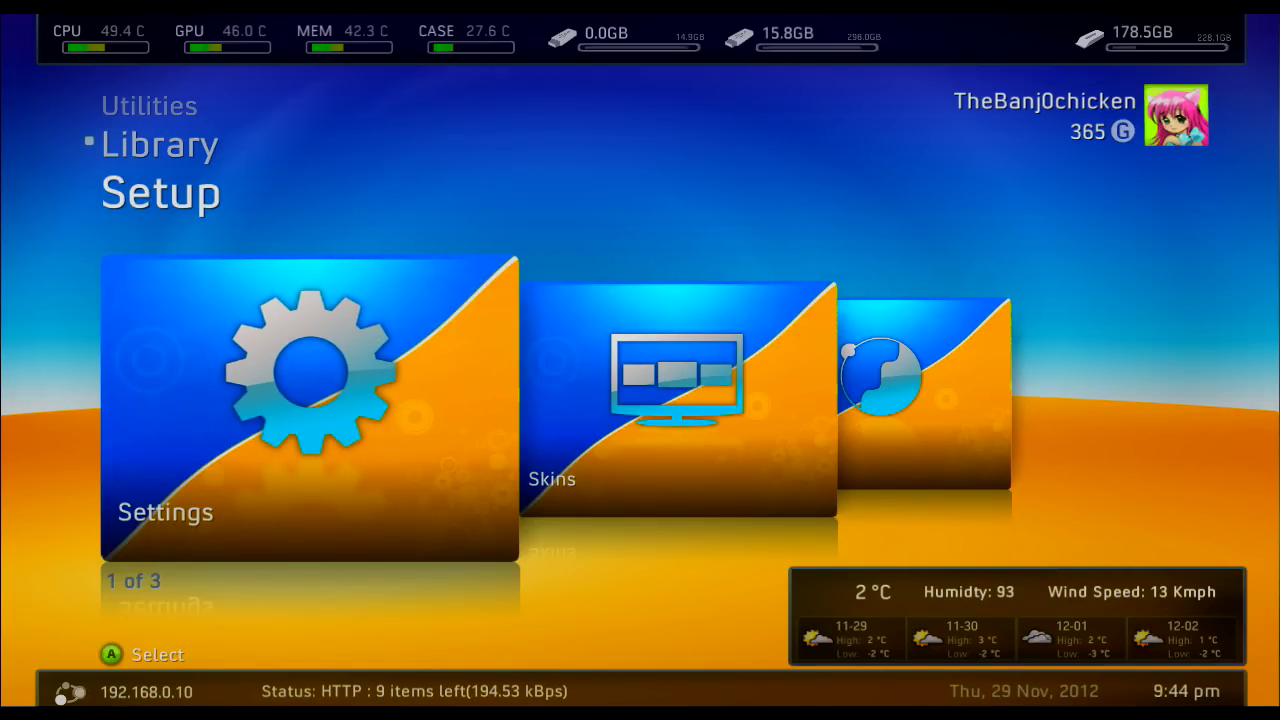
# - Switch the dashboard to the Library section and bring Xbox 360 Games into focus
pyautogui.press('Down')
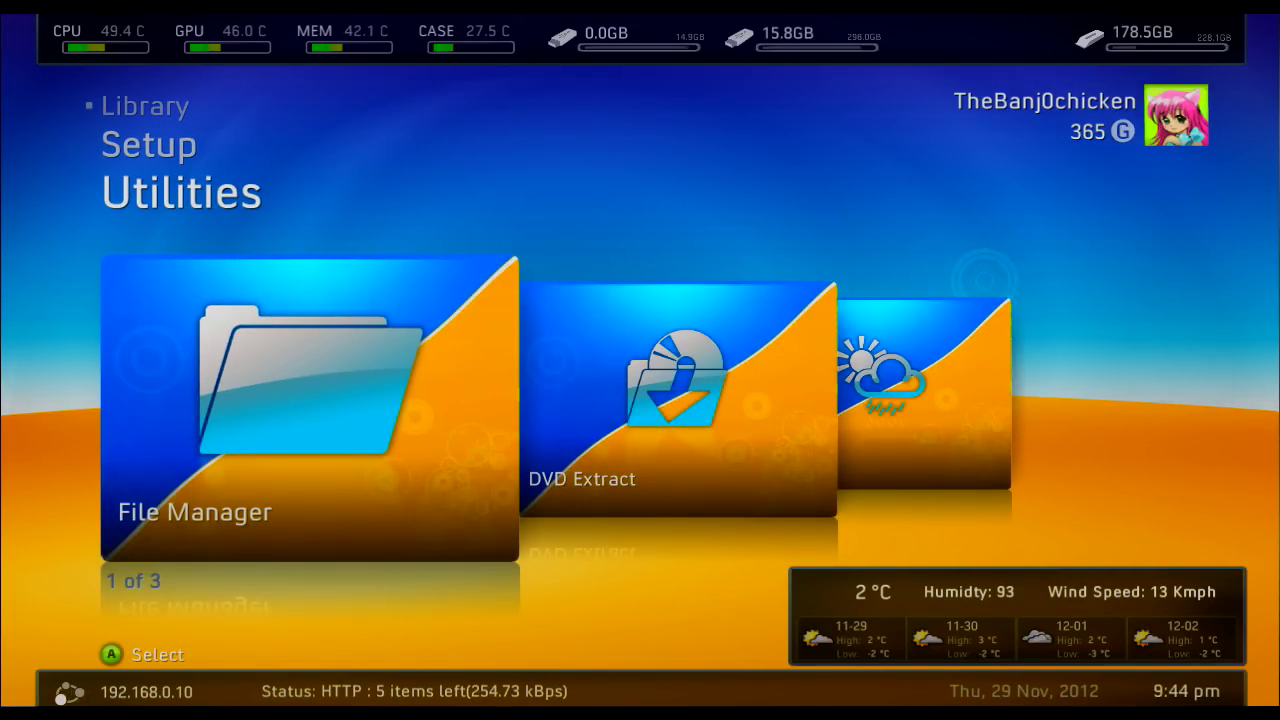
pyautogui.press('Down')
pyautogui.press('Right')
pyautogui.press('Right')
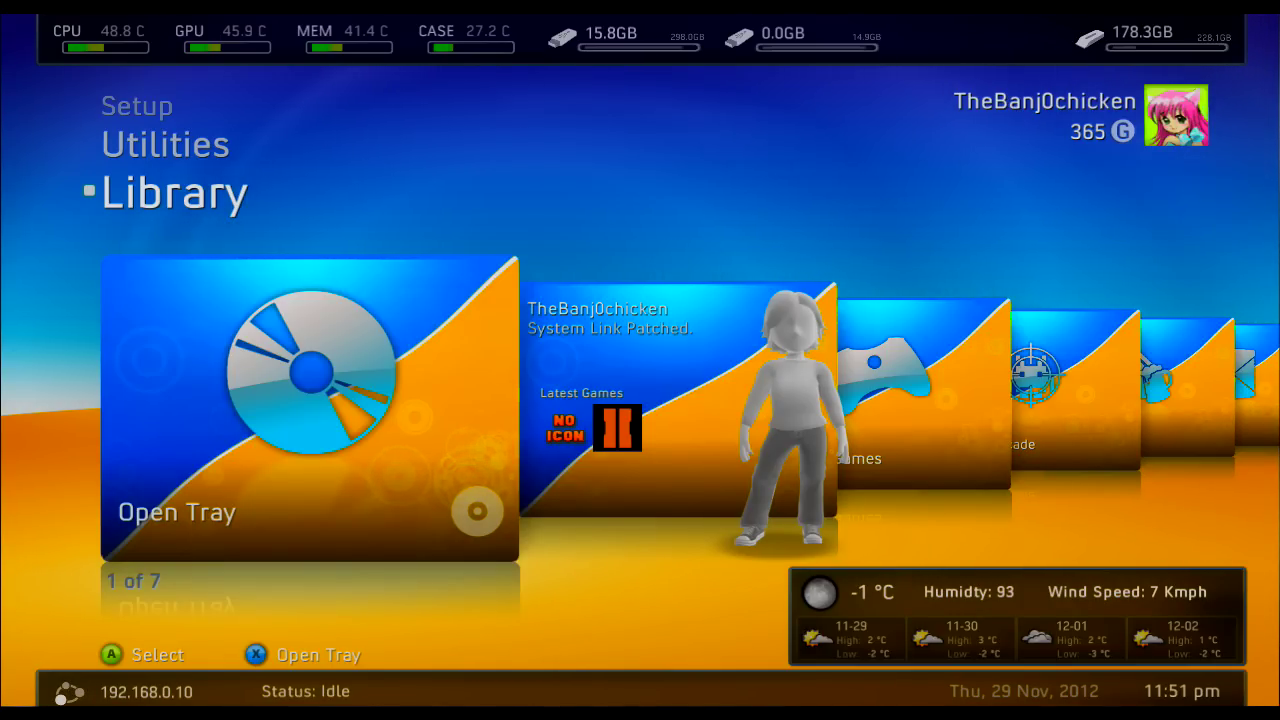
pyautogui.press('Right')
pyautogui.press('Right')
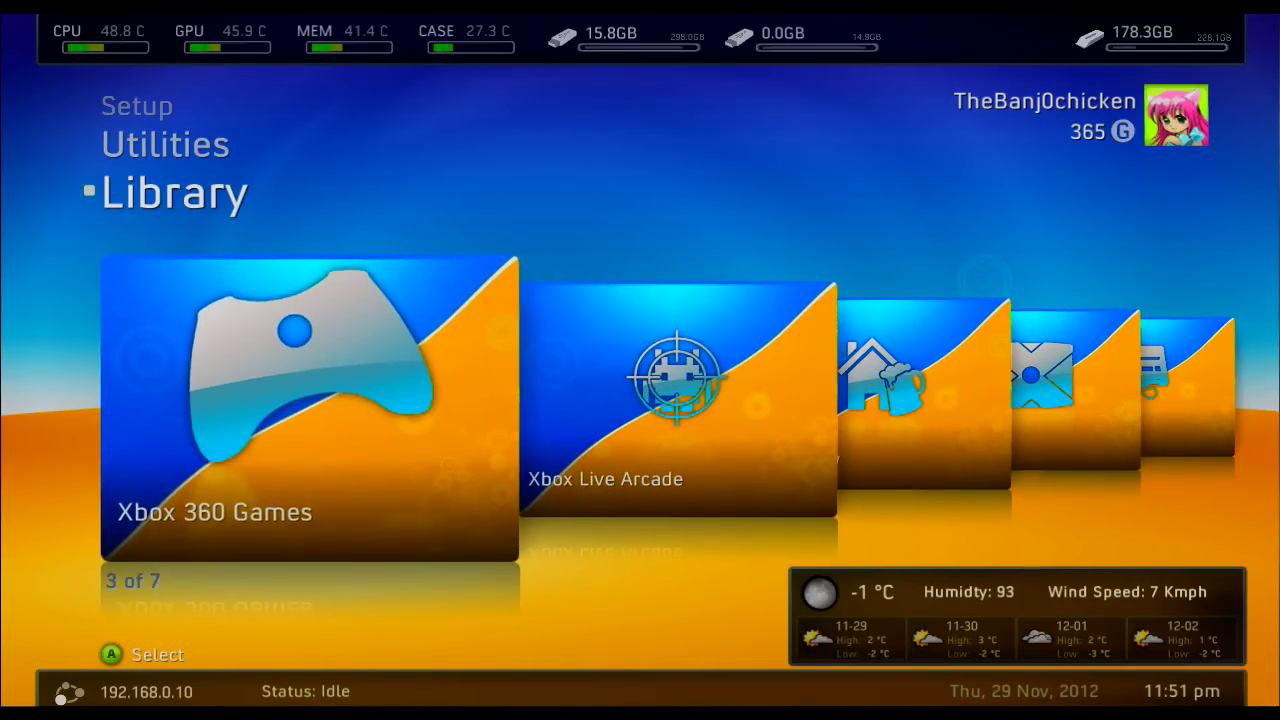
pyautogui.press('Left')
pyautogui.press('Left')
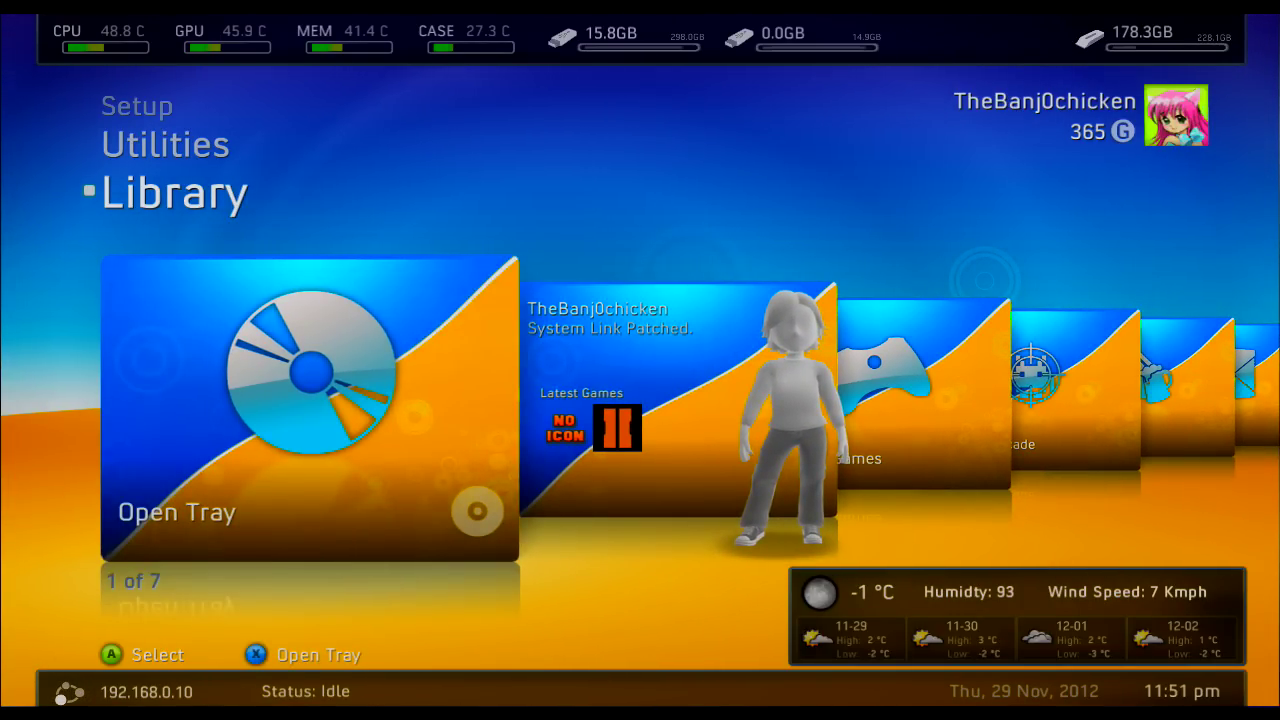
pyautogui.press('Right')
pyautogui.press('Right')
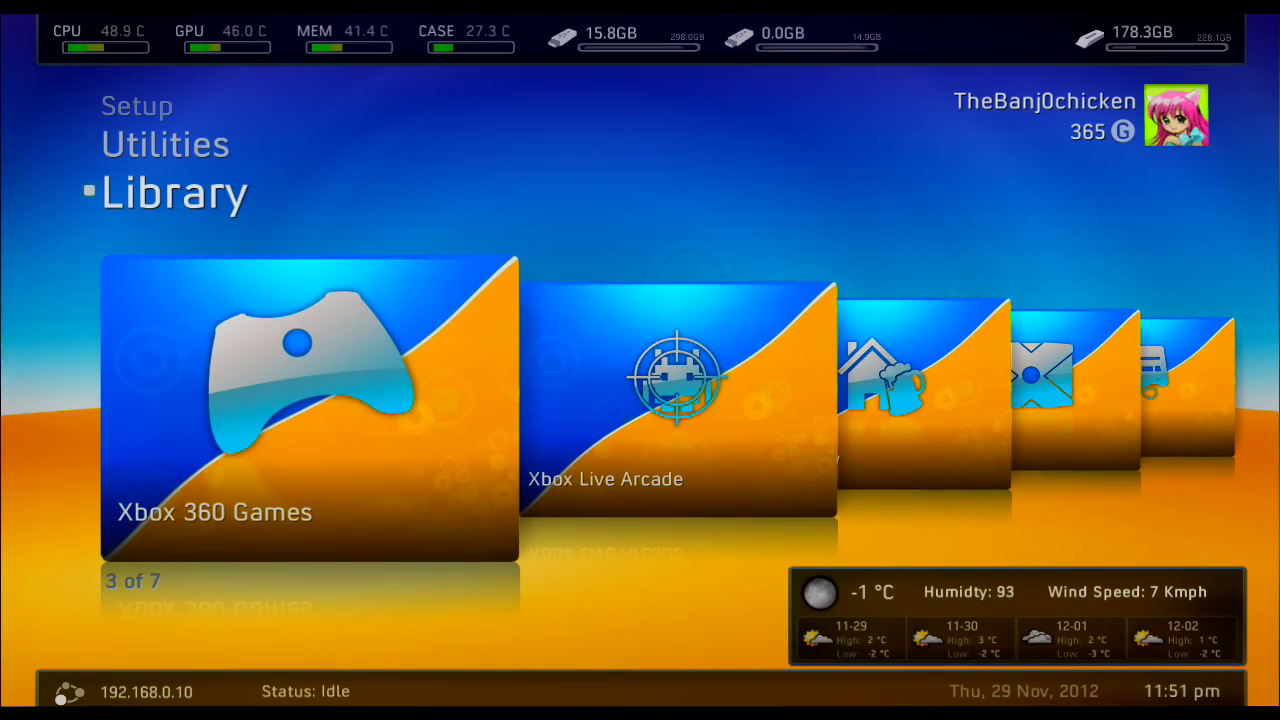
# - Open the Halo 4 details page from the Xbox 360 games collection
pyautogui.press('Return')
pyautogui.press('Right')
pyautogui.press('Return')
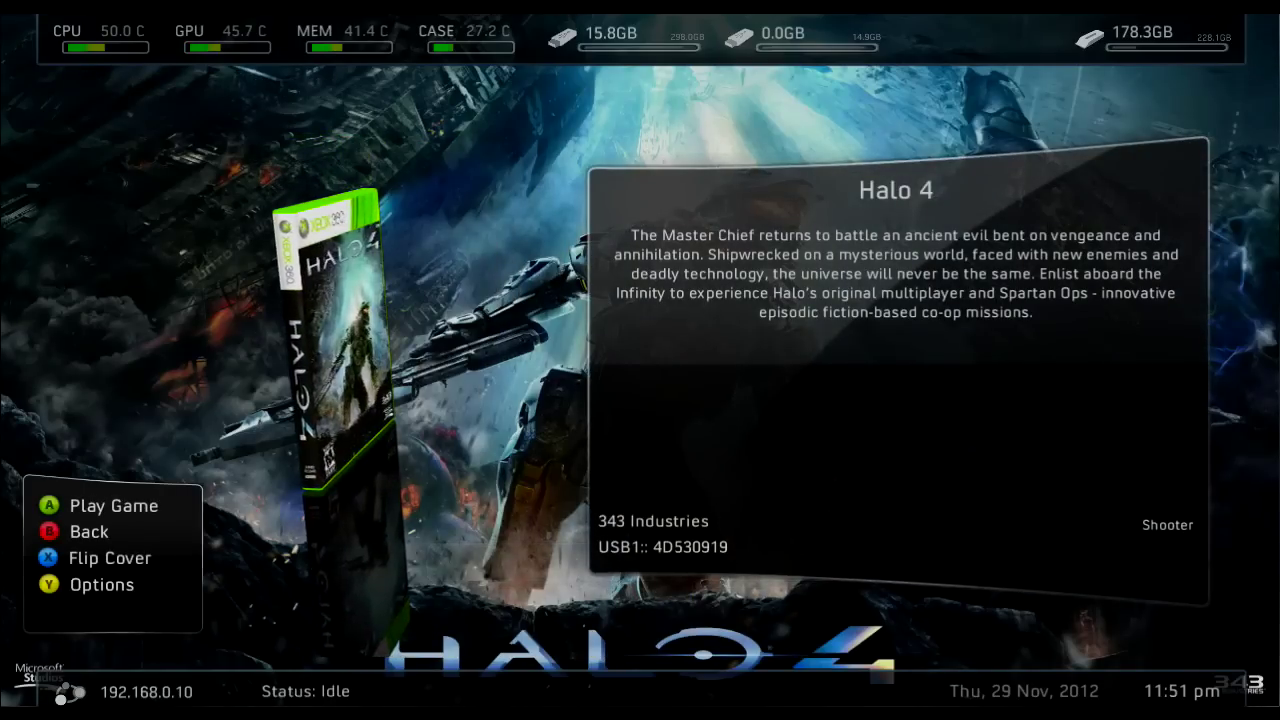
# - Open the Title Update Manager for Halo 4 from the game's options
pyautogui.press('y')
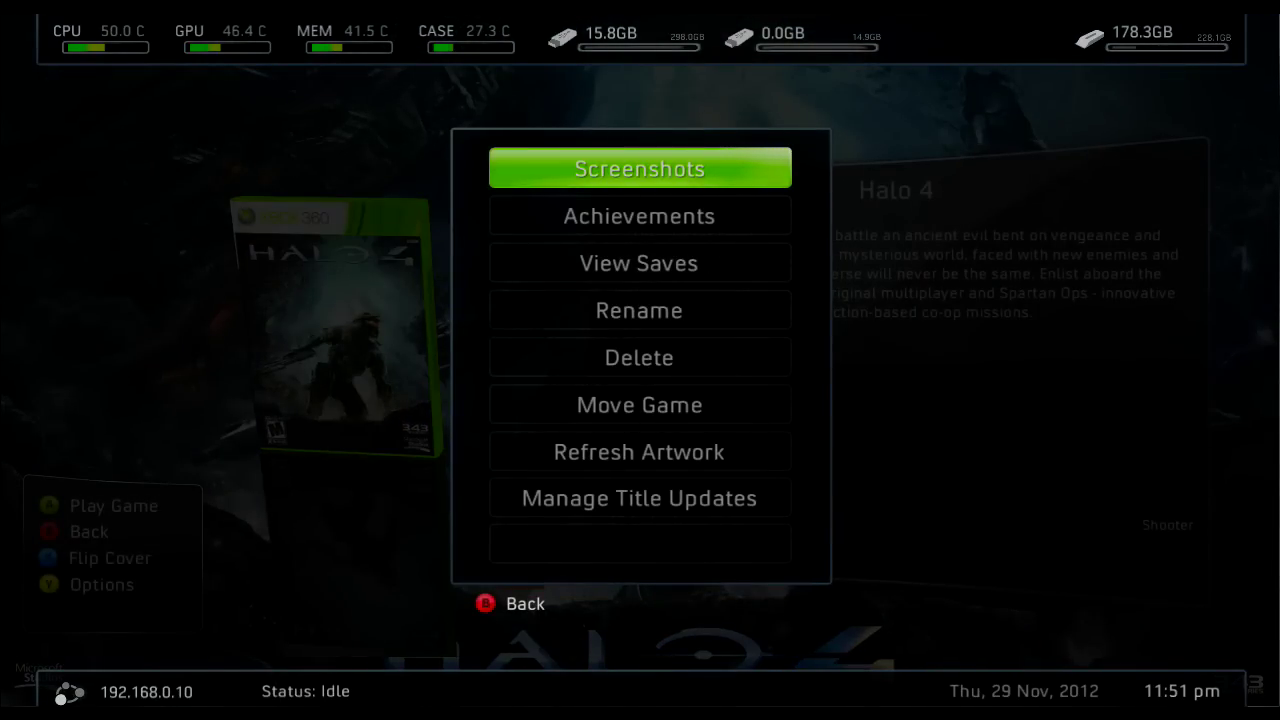
pyautogui.press('Down')
pyautogui.press('Down')
pyautogui.press('Down')
pyautogui.press('Down')
pyautogui.press('Down')
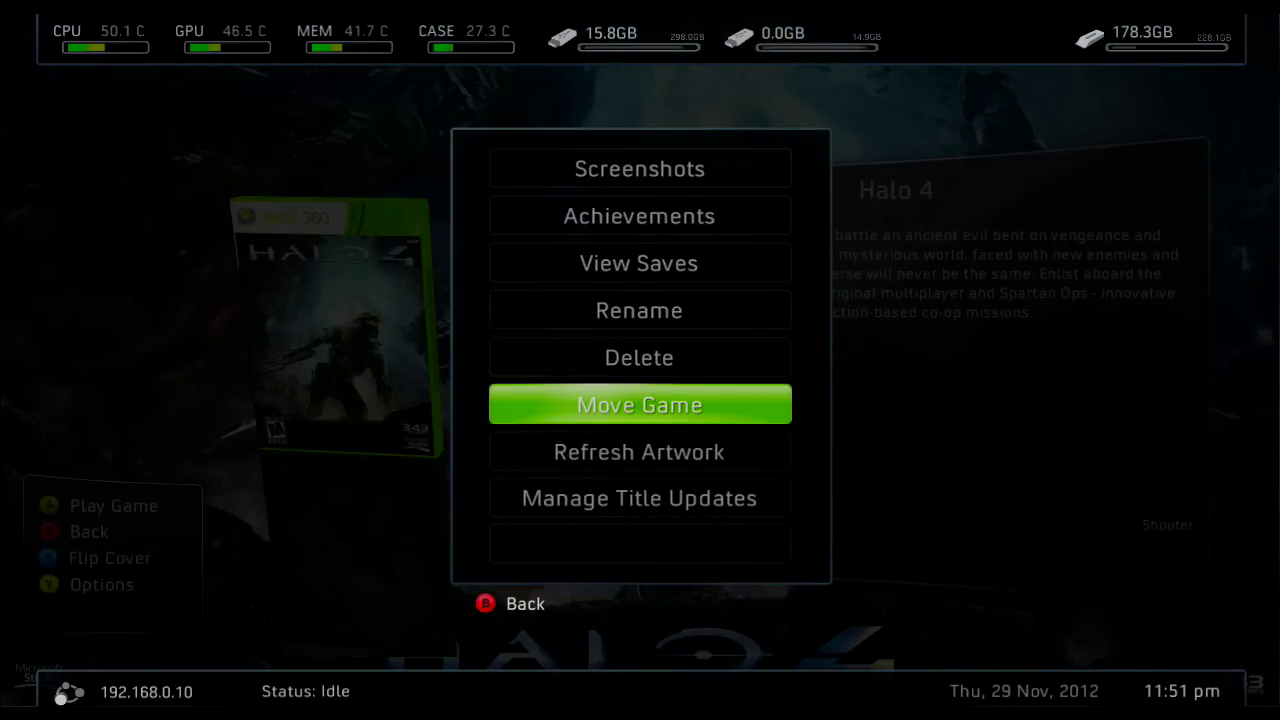
pyautogui.press('Down')
pyautogui.press('Down')
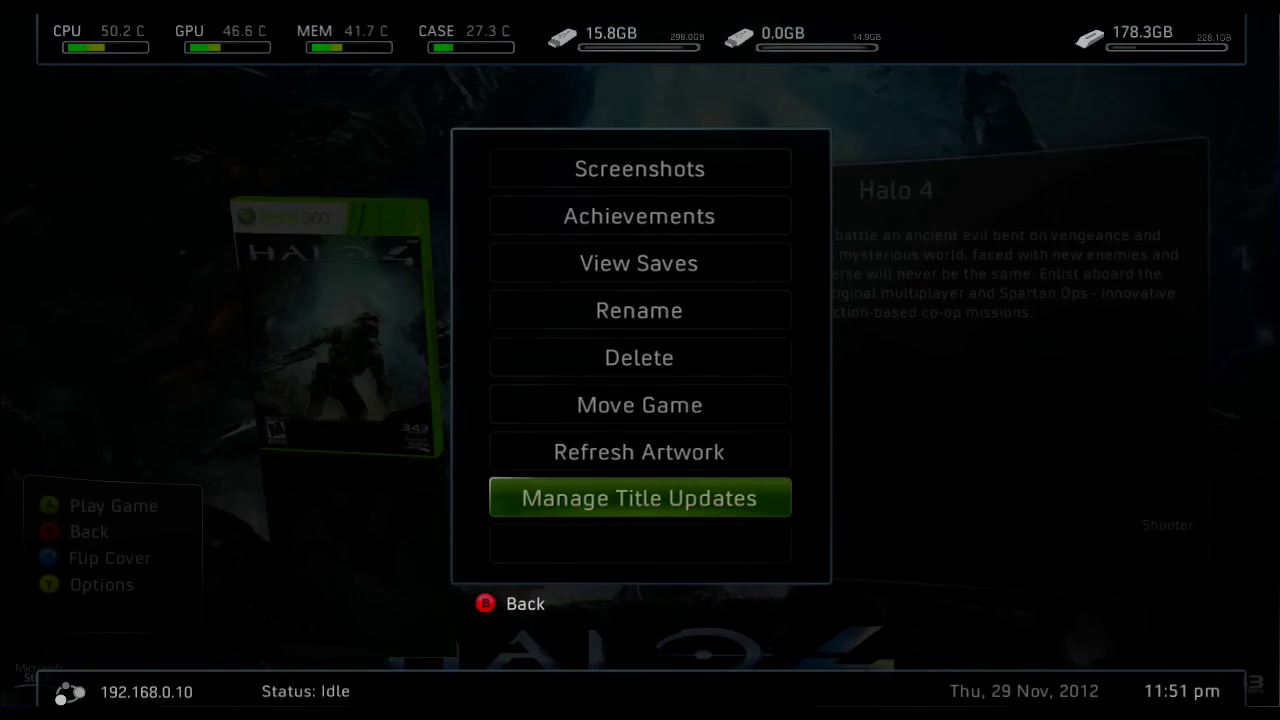
pyautogui.press('Return')
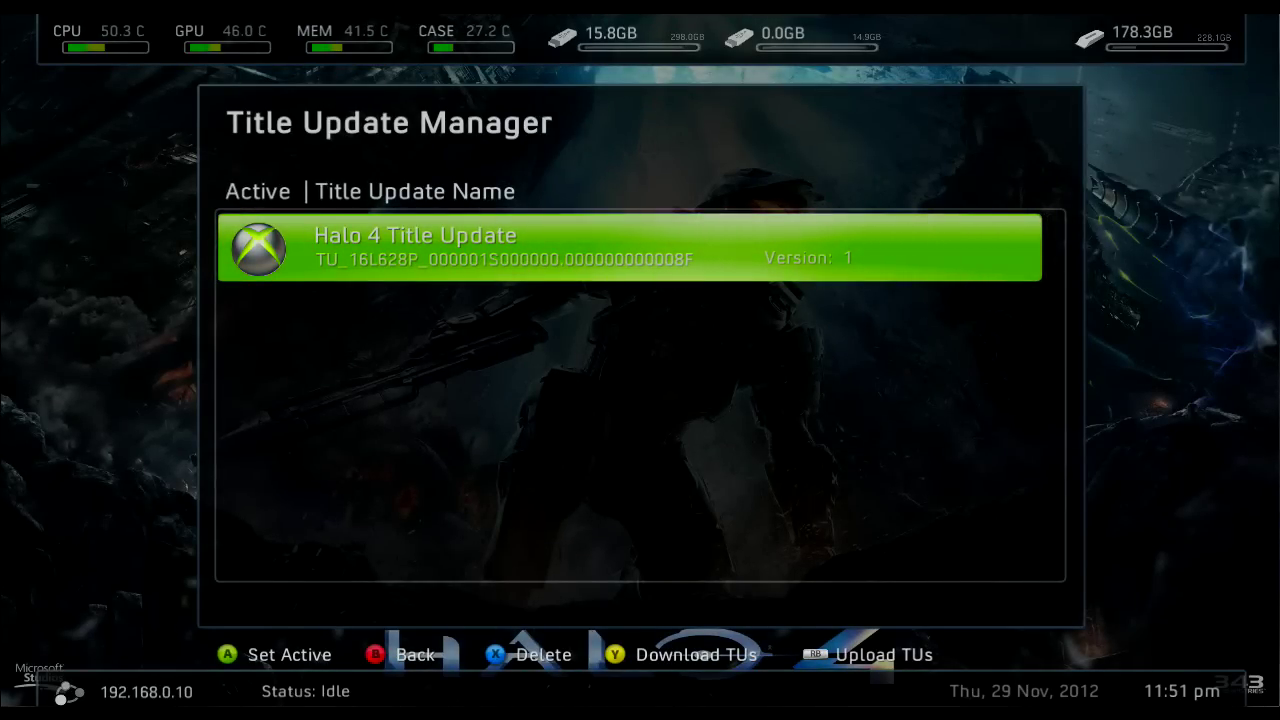
# - Download title updates for Halo 4 with Hdd1 as the location, and return to the game's details page
pyautogui.press('y')
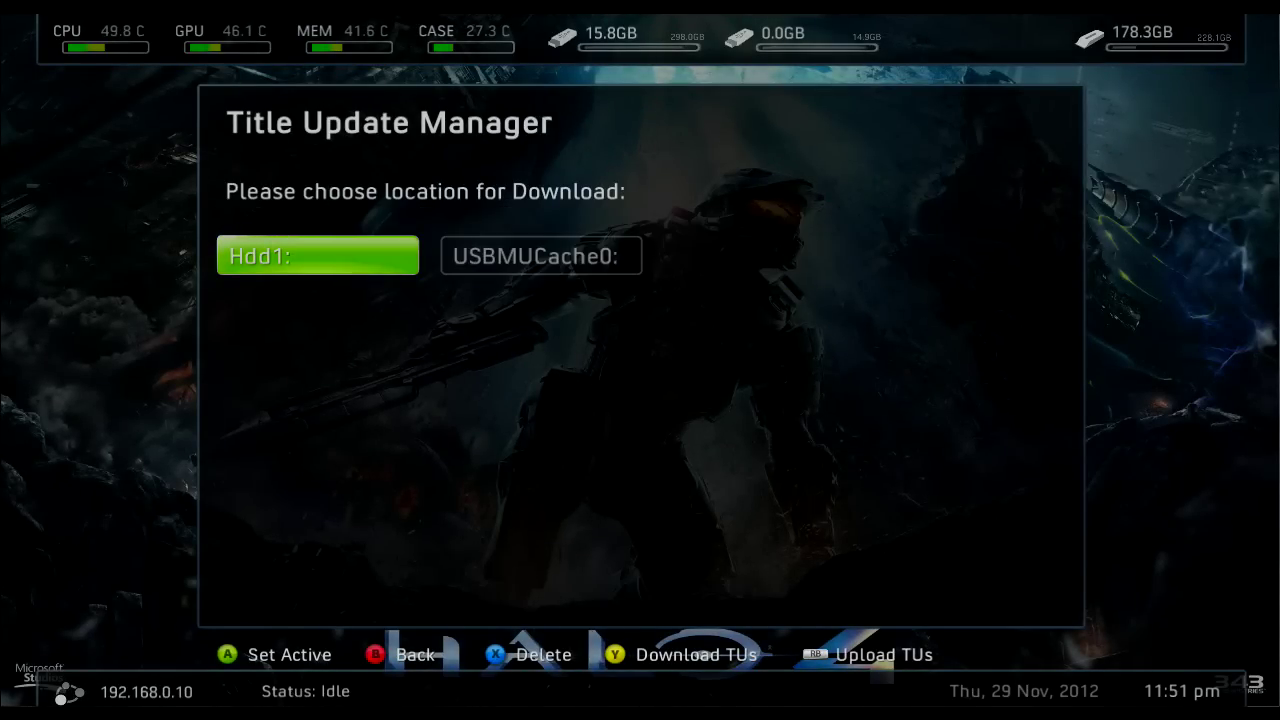
pyautogui.press('Return')
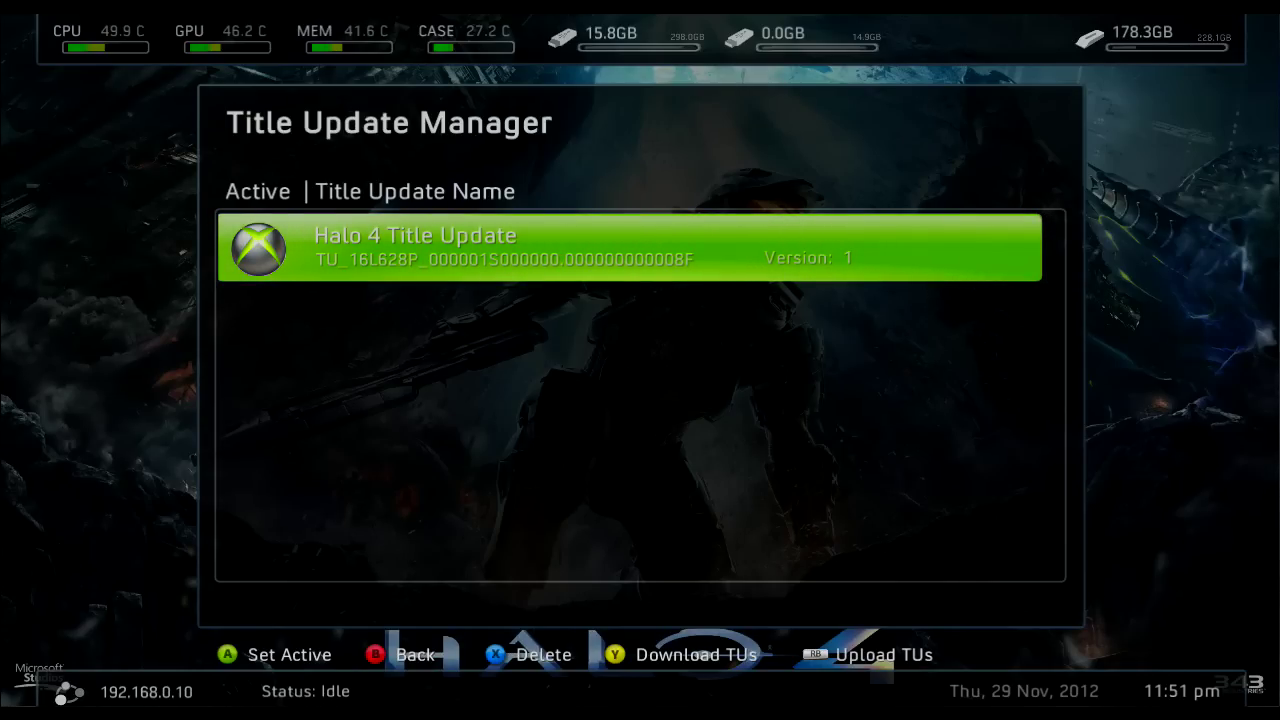
pyautogui.press('Escape')
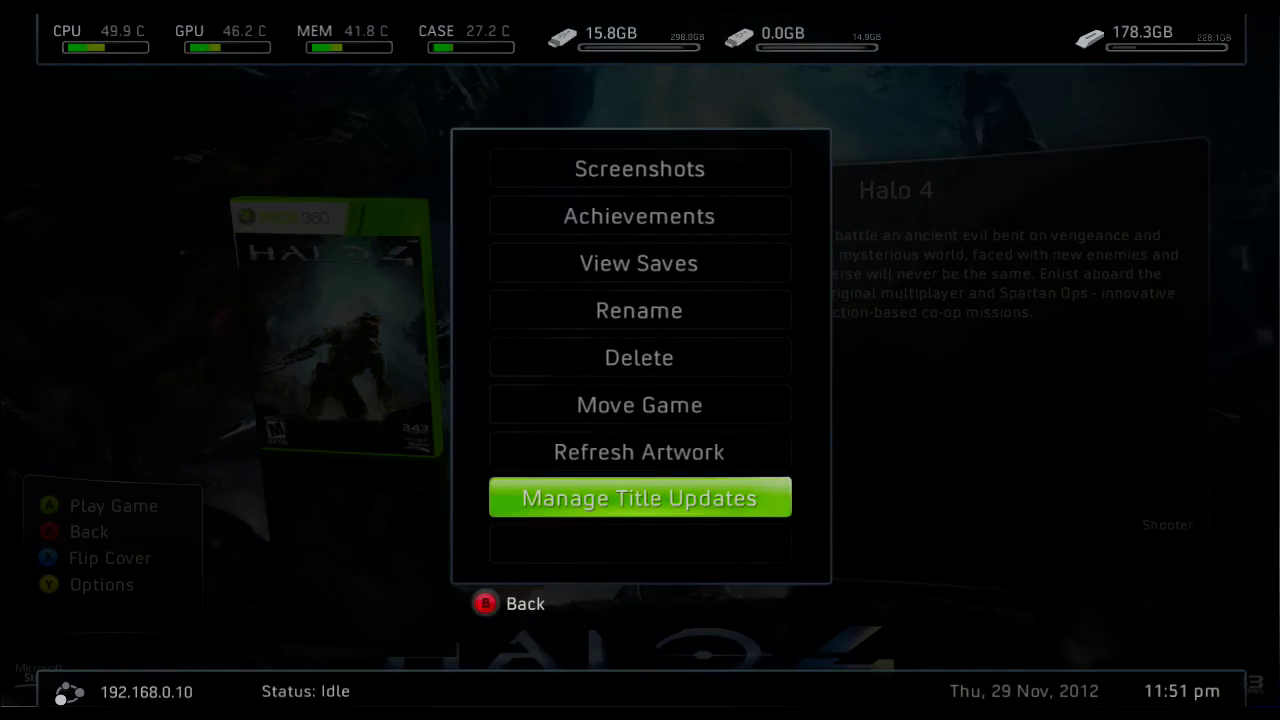
pyautogui.press('Escape')
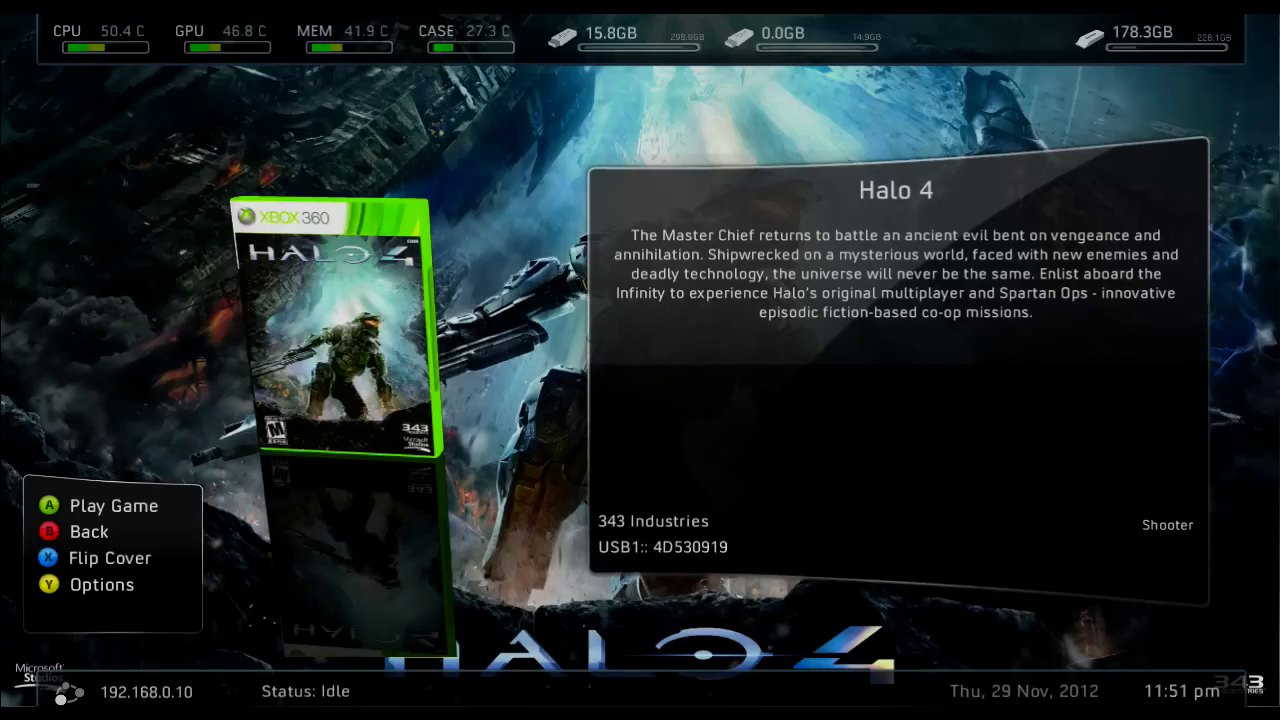
# - Launch Halo 4 and choose the Hard Drive as its storage device
pyautogui.press('x')
pyautogui.press('x')
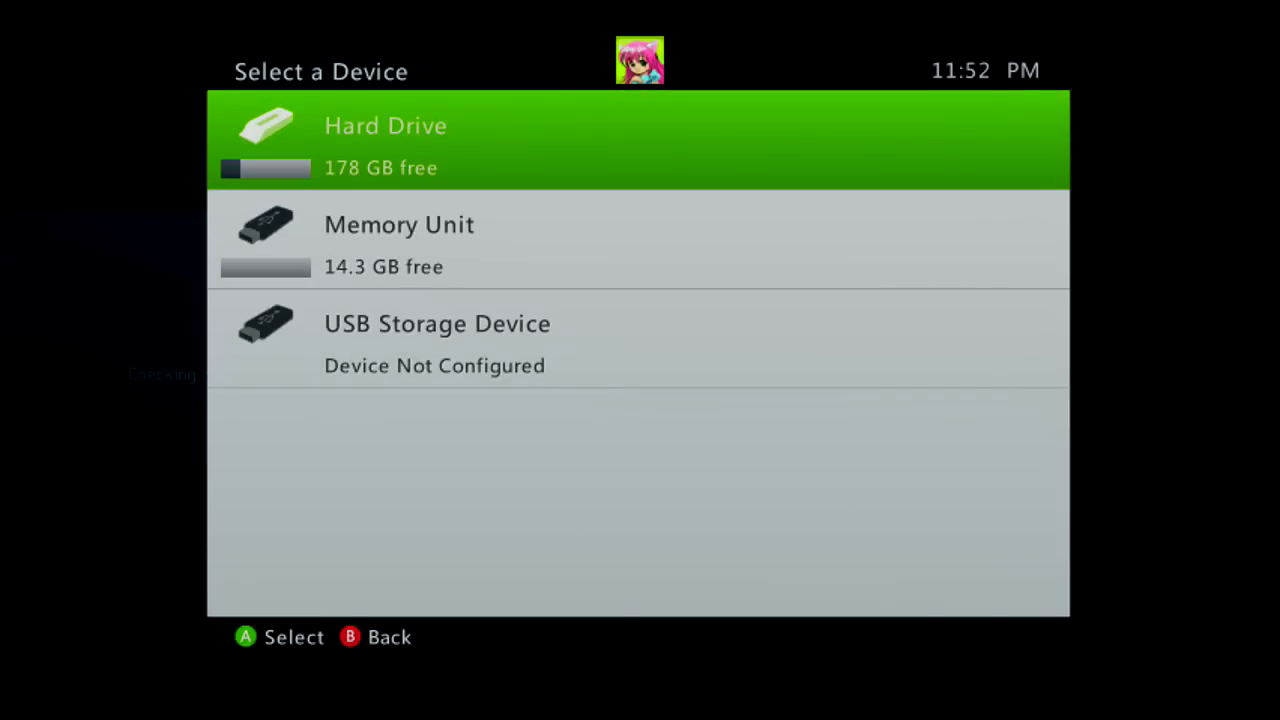
pyautogui.press('Return')
# - Bring up the Xbox Guide over Halo 4 and open its System Link screen
pyautogui.press('super')
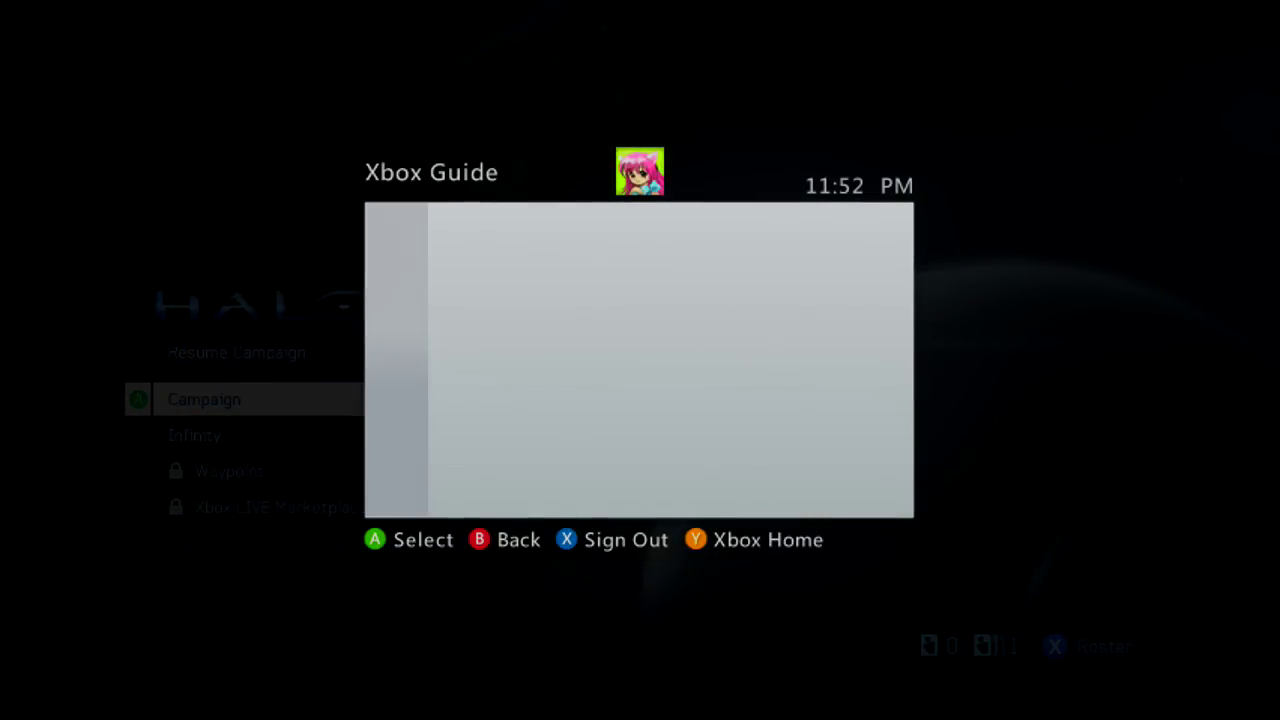
pyautogui.press('Down')
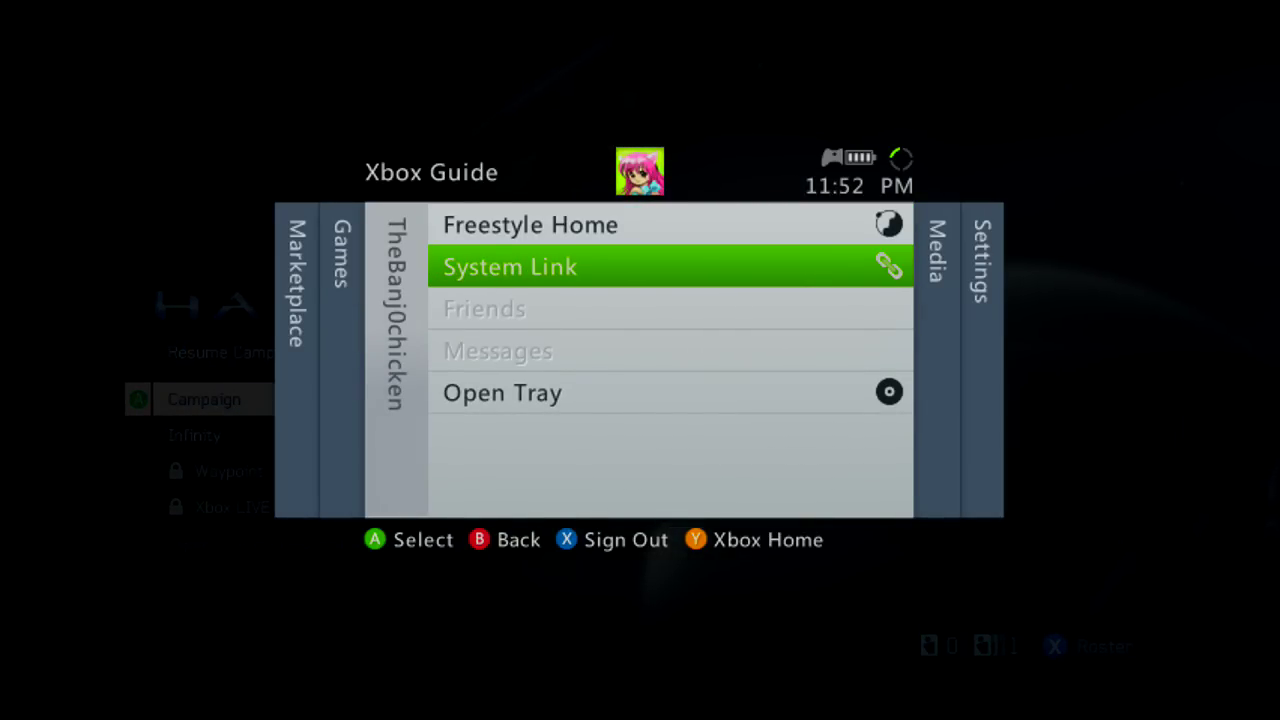
pyautogui.press('Return')
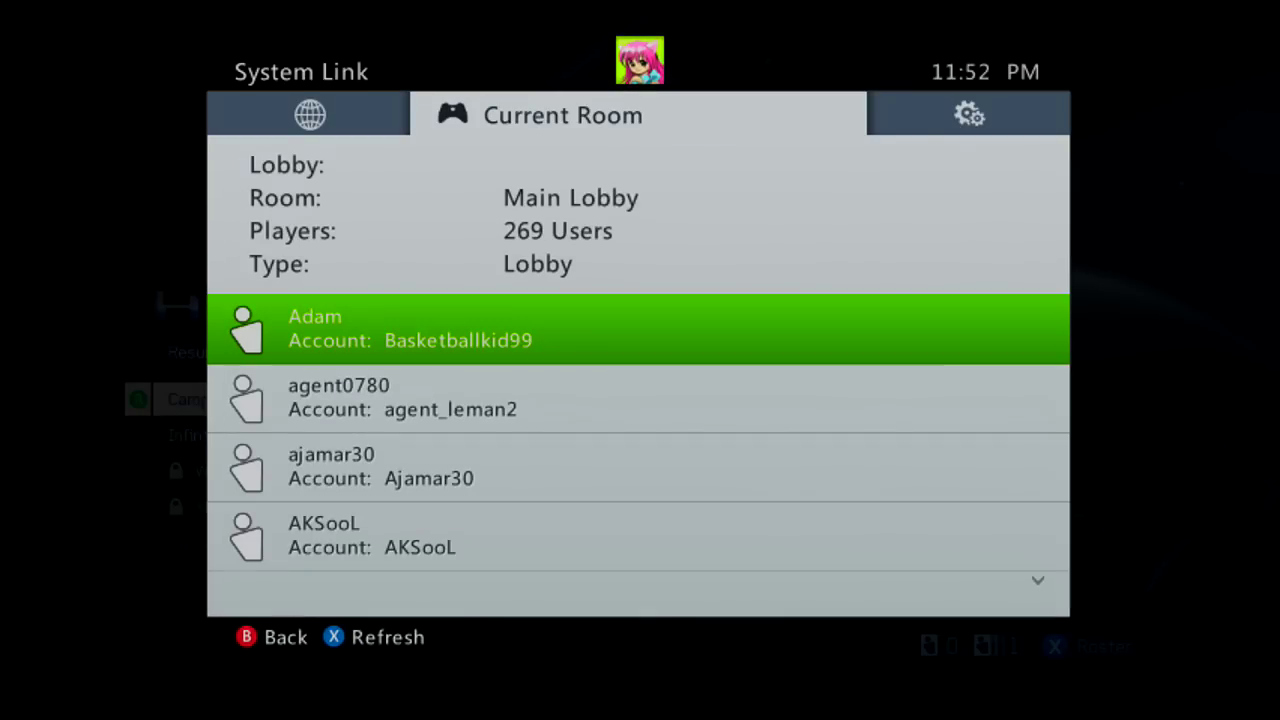
# - Look through the list of players in the Main Lobby down to its last entry
pyautogui.press('Down')
pyautogui.press('Down')
pyautogui.press('Down')
pyautogui.press('Down')
pyautogui.press('Down')
pyautogui.press('Down')
pyautogui.press('Down')
pyautogui.press('Down')
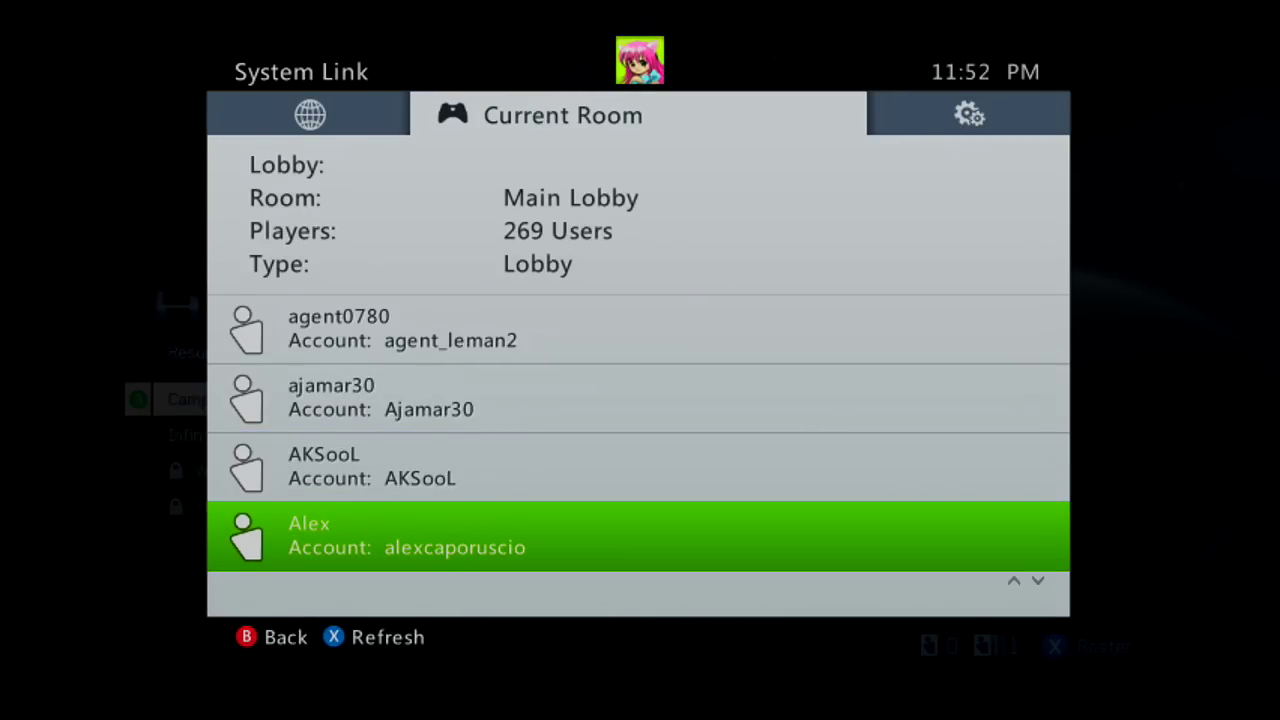
pyautogui.press('Down')
pyautogui.press('Down')
pyautogui.press('Down')
pyautogui.press('Down')
pyautogui.press('Down')
pyautogui.press('Down')
pyautogui.press('Down')
pyautogui.press('Down')
pyautogui.press('Down')
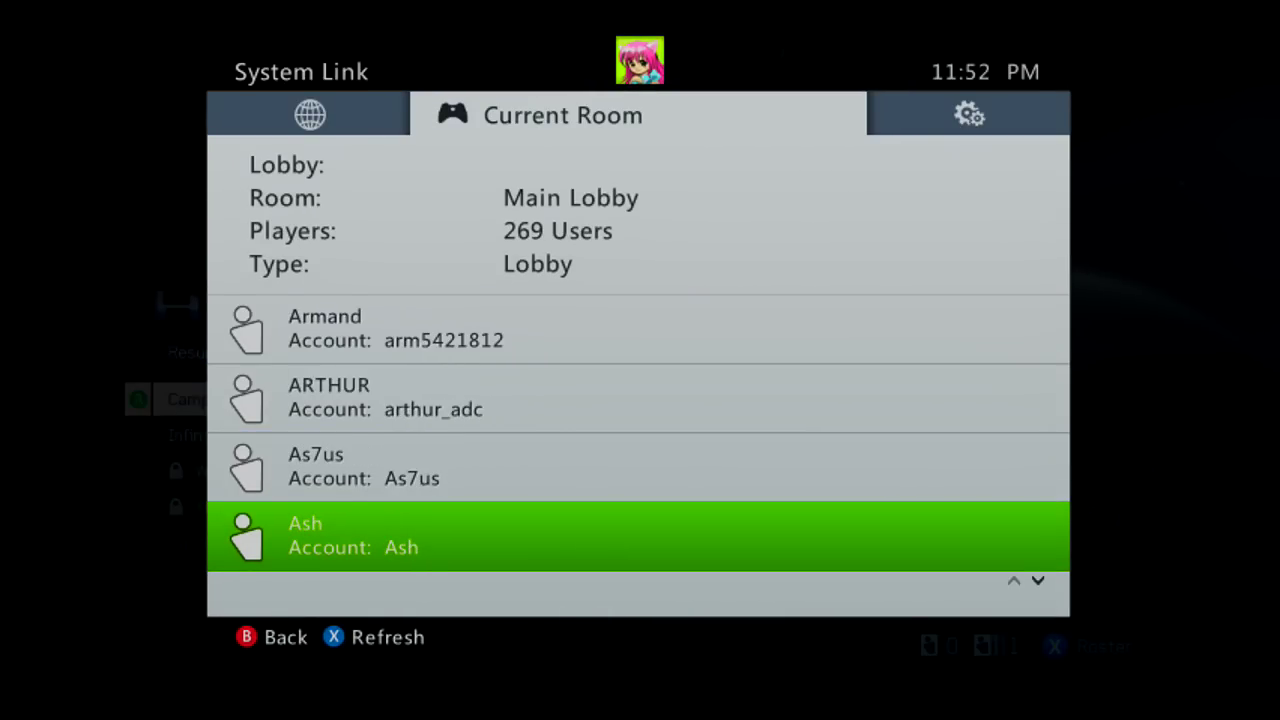
pyautogui.press('Down')
pyautogui.press('Down')
pyautogui.press('Down')
pyautogui.press('Down')
pyautogui.press('Down')
pyautogui.press('Down')
pyautogui.press('Down')
pyautogui.press('Down')
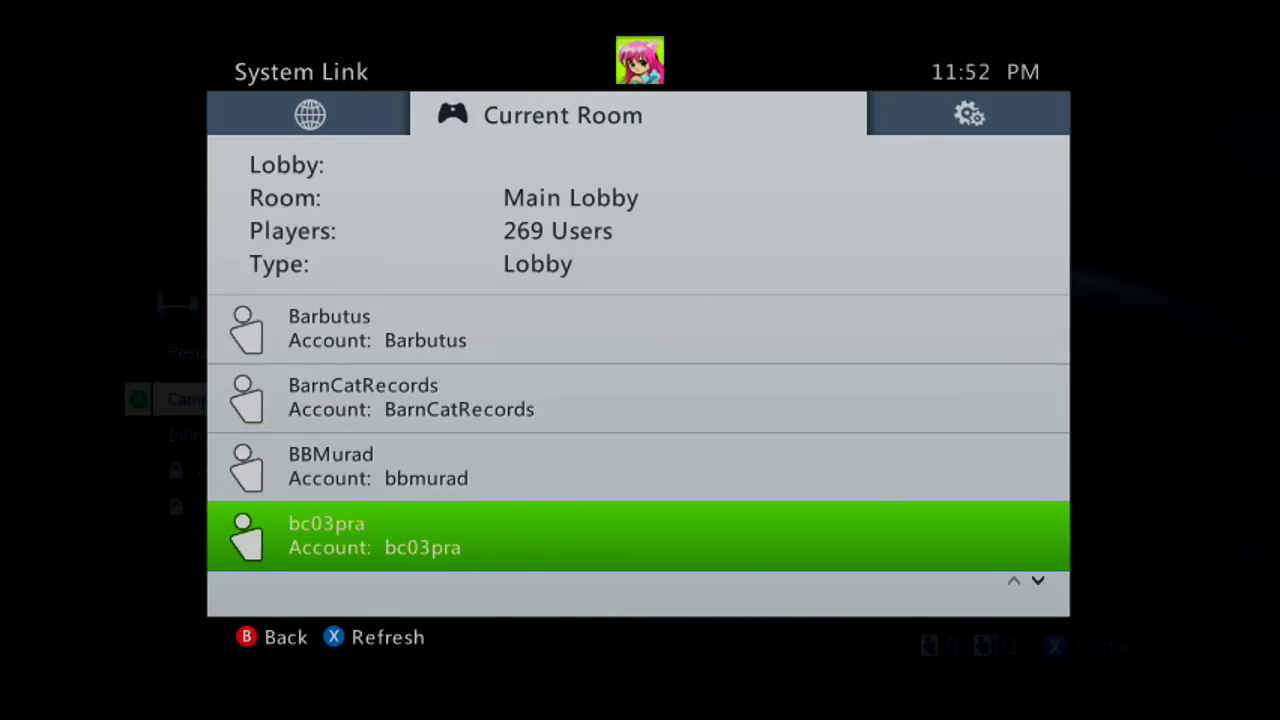
pyautogui.press('Down')
pyautogui.press('Down')
pyautogui.press('Down')
pyautogui.press('Down')
pyautogui.press('Down')
pyautogui.press('Down')
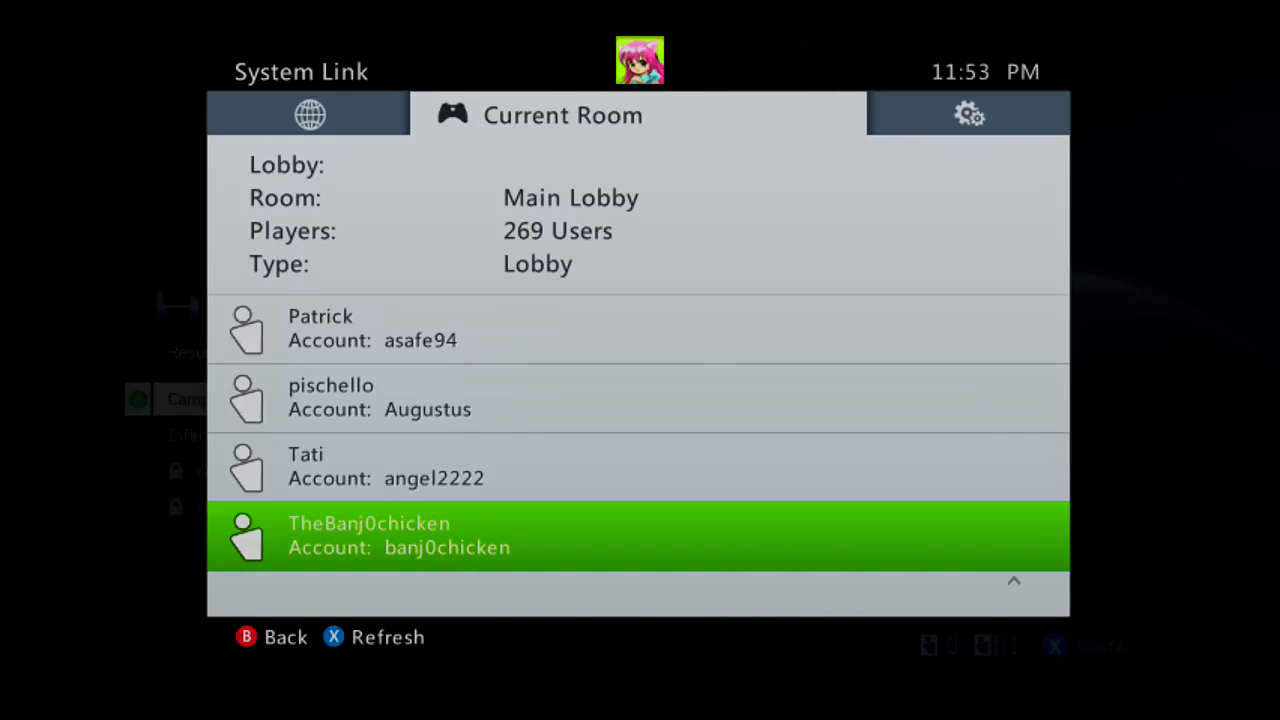
# - Show the Halo 4 lobby's rooms and enter Public Room 1
pyautogui.press('Left')
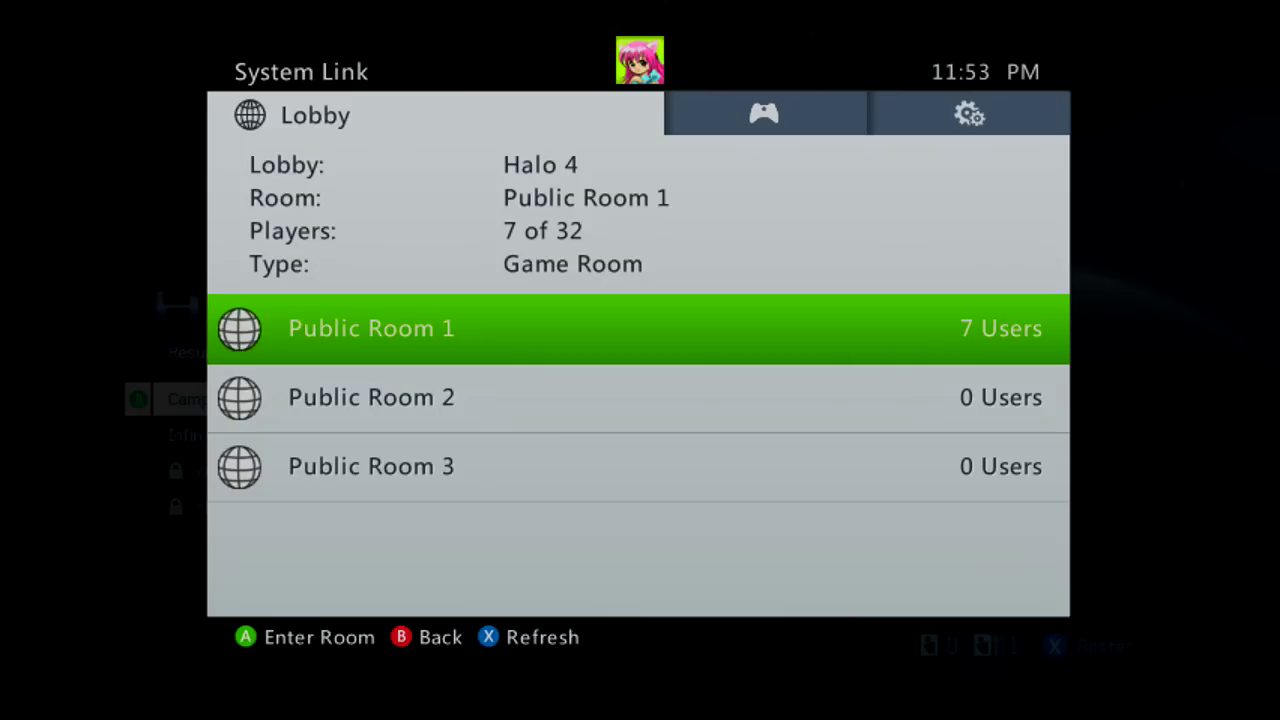
pyautogui.press('Down')
pyautogui.press('Down')
pyautogui.press('Up')
pyautogui.press('Up')
pyautogui.press('Return')
pyautogui.press('Down')
pyautogui.press('Up')
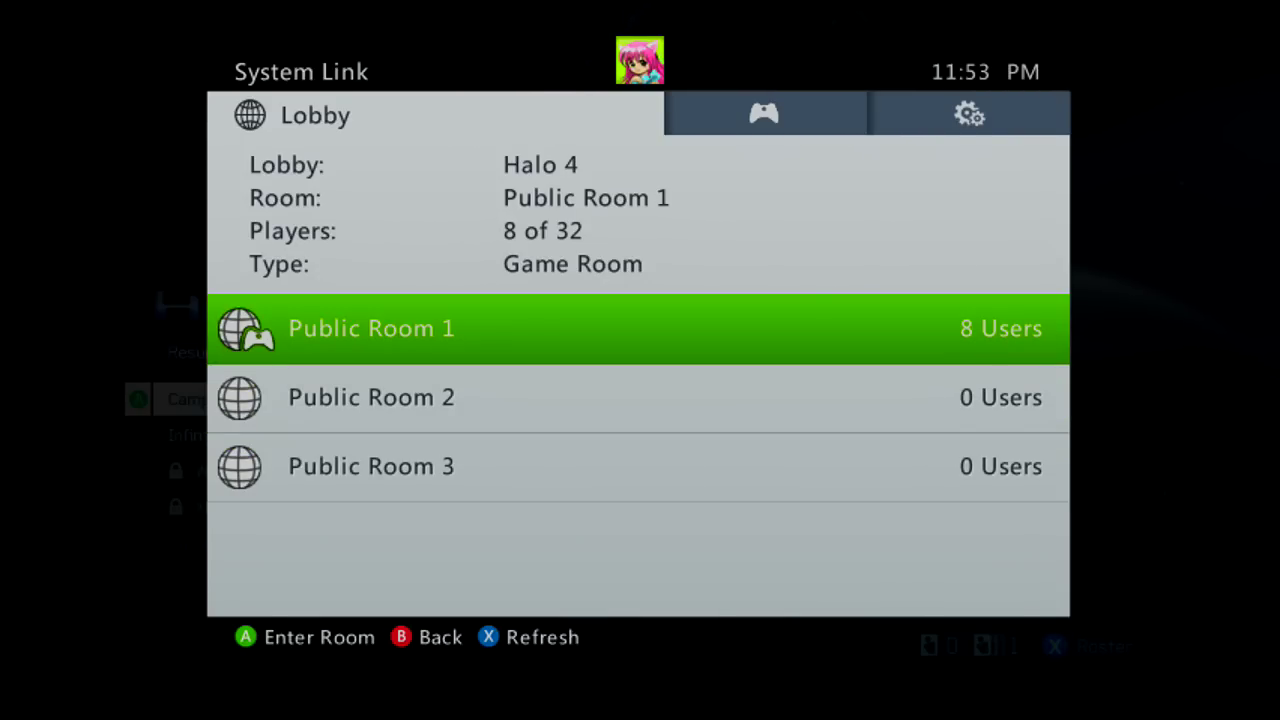
# - Review the players in the current Halo 4 room, and return to the game's main menu
pyautogui.press('Right')
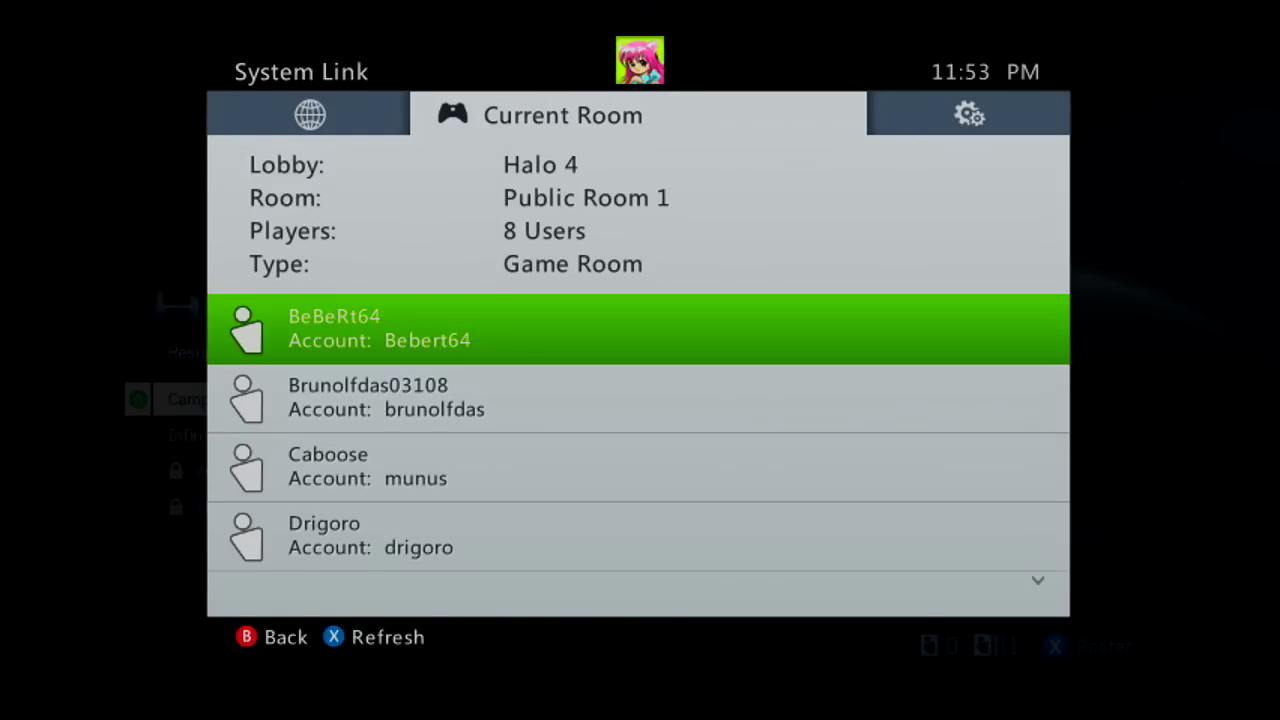
pyautogui.press('Down')
pyautogui.press('Down')
pyautogui.press('Down')
pyautogui.press('Up')
pyautogui.press('Up')
pyautogui.press('Up')
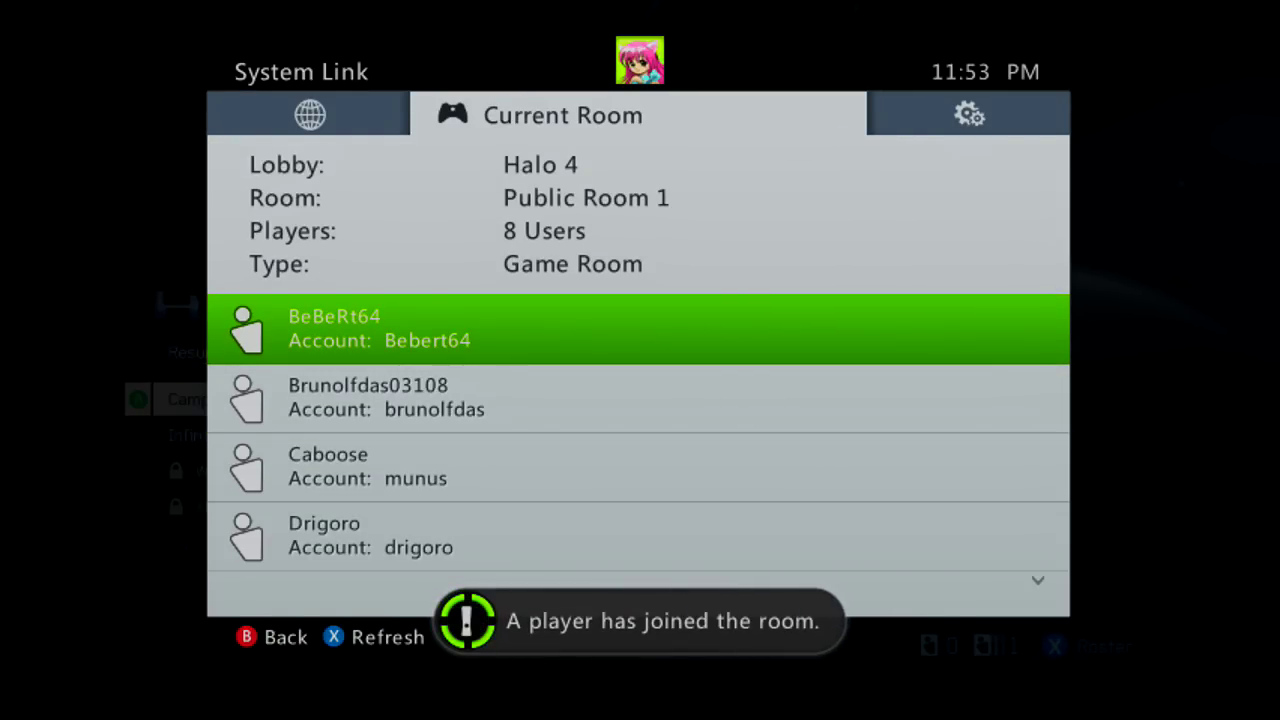
pyautogui.press('Escape')
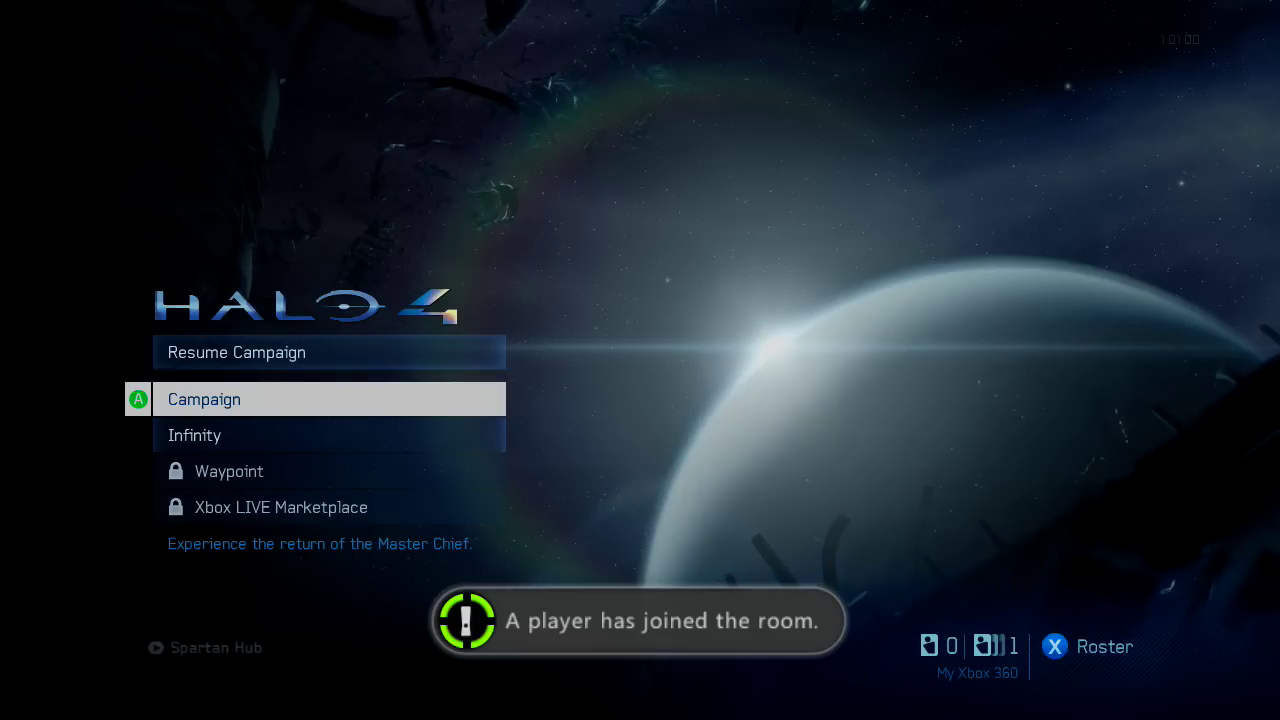
# - Open the Network settings in Halo 4's Spartan Hub
pyautogui.press('Tab')
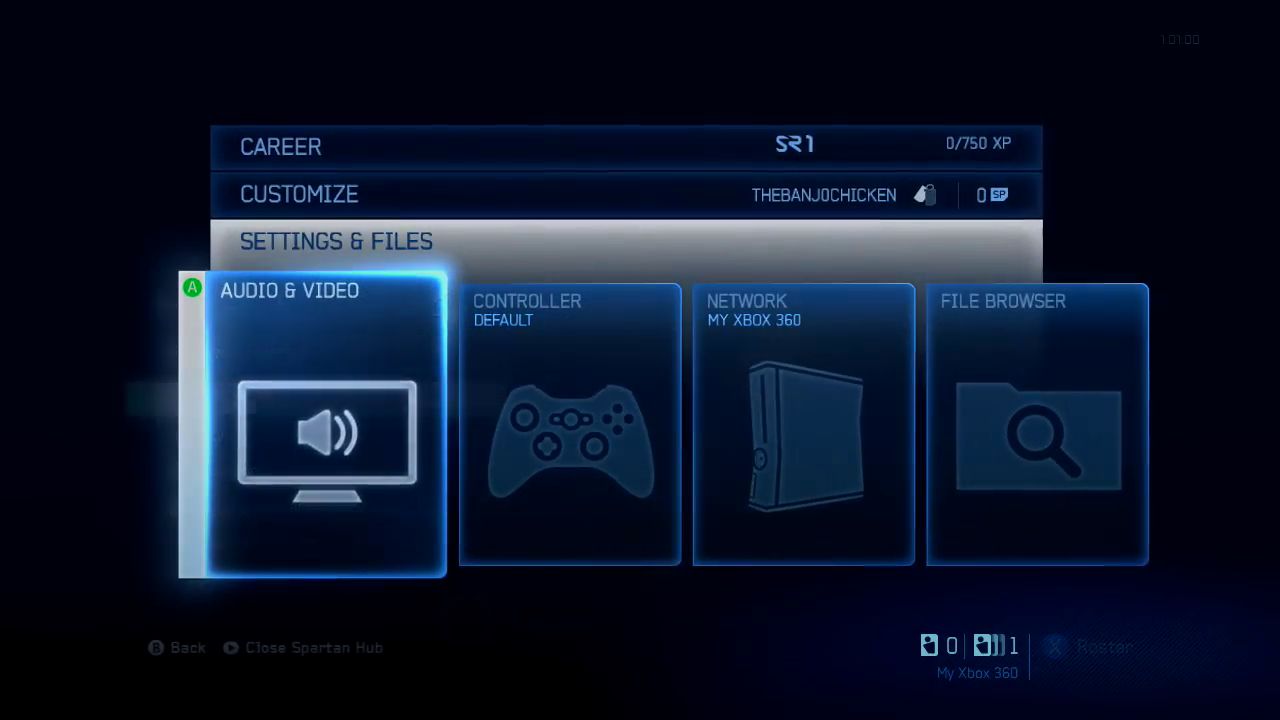
pyautogui.press('Right')
pyautogui.press('Right')
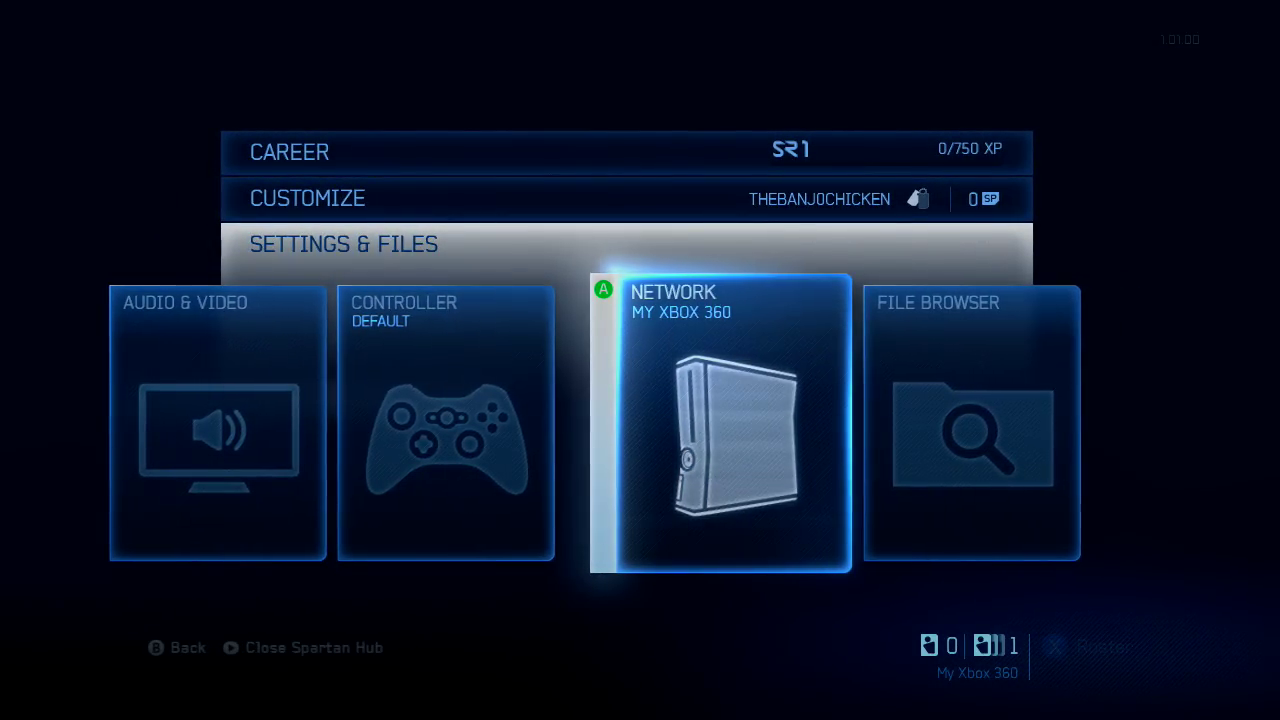
pyautogui.press('Return')
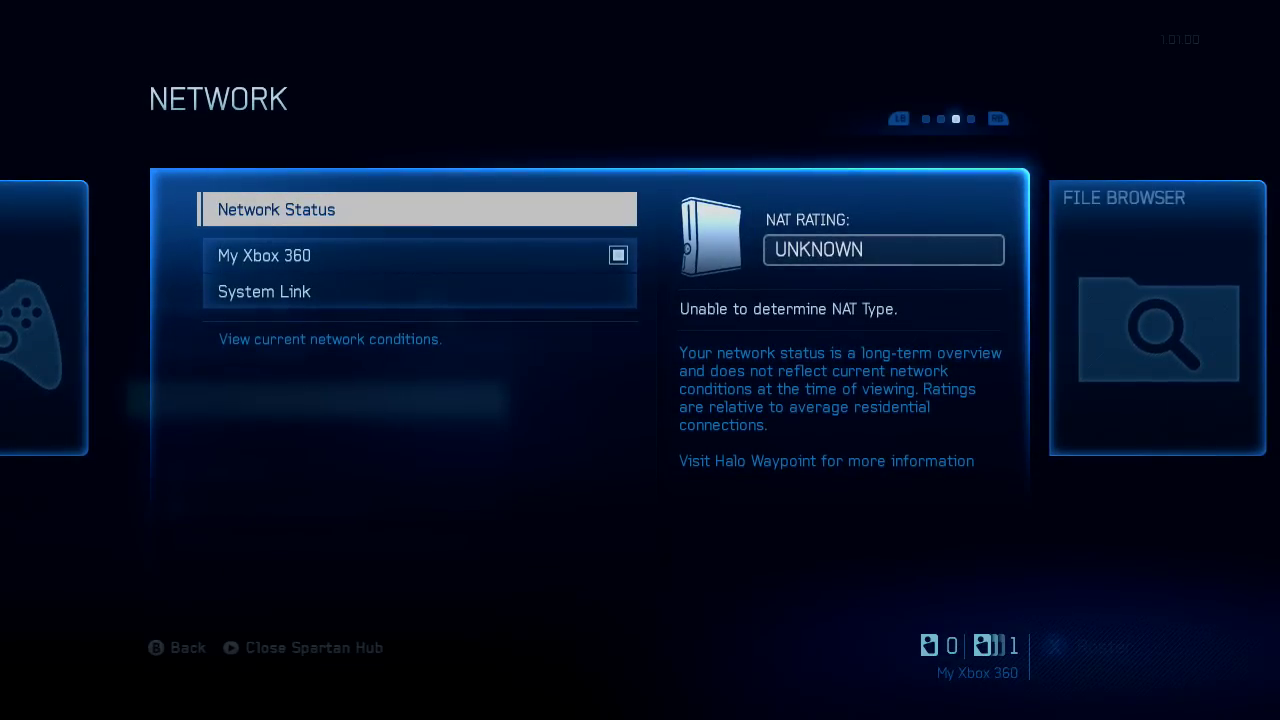
# - Change Halo 4's network mode from My Xbox 360 to System Link
pyautogui.press('Down')
pyautogui.press('Down')
pyautogui.press('Up')
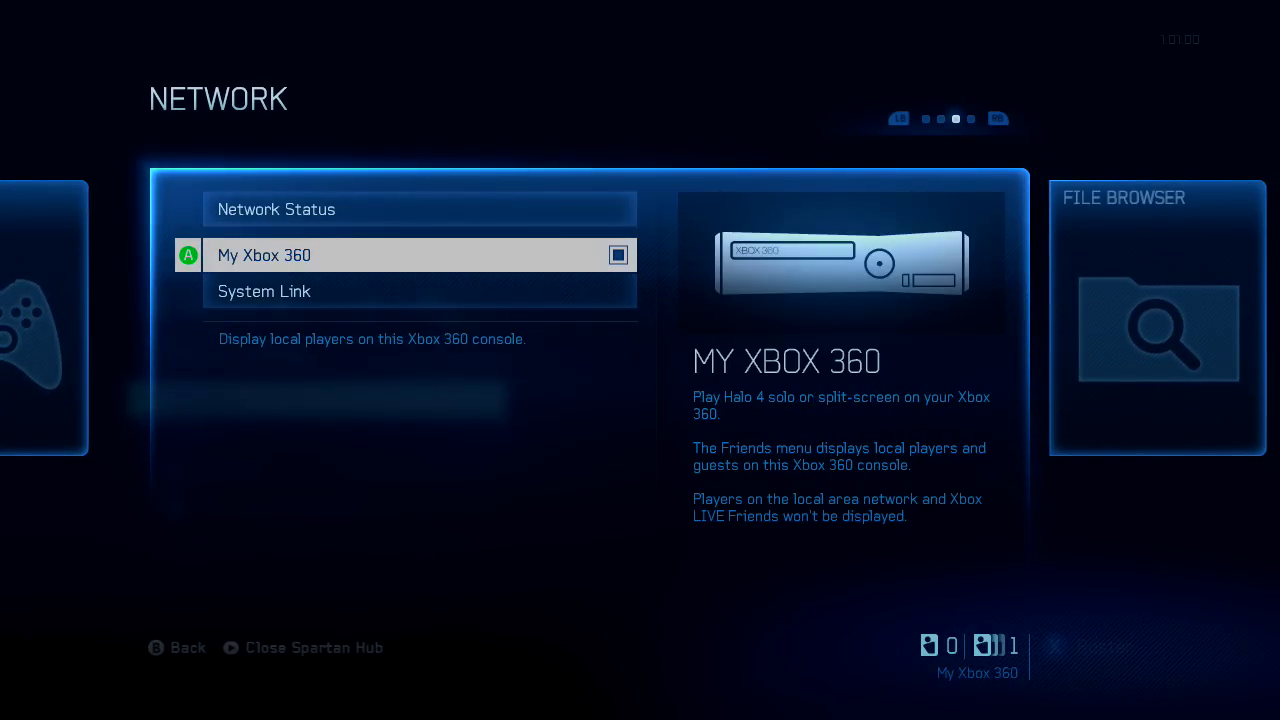
pyautogui.press('Down')
pyautogui.press('Return')
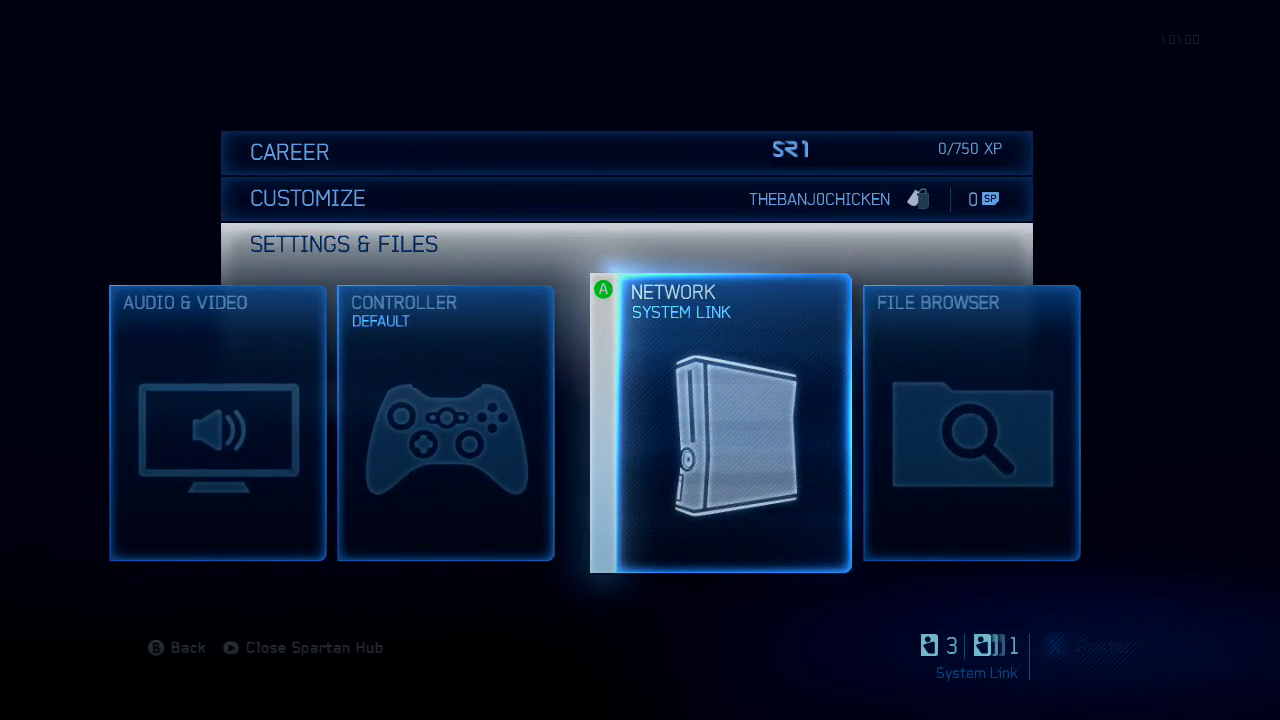
# - Close the Spartan Hub and open the Campaign lobby from Halo 4's main menu
pyautogui.press('Up')
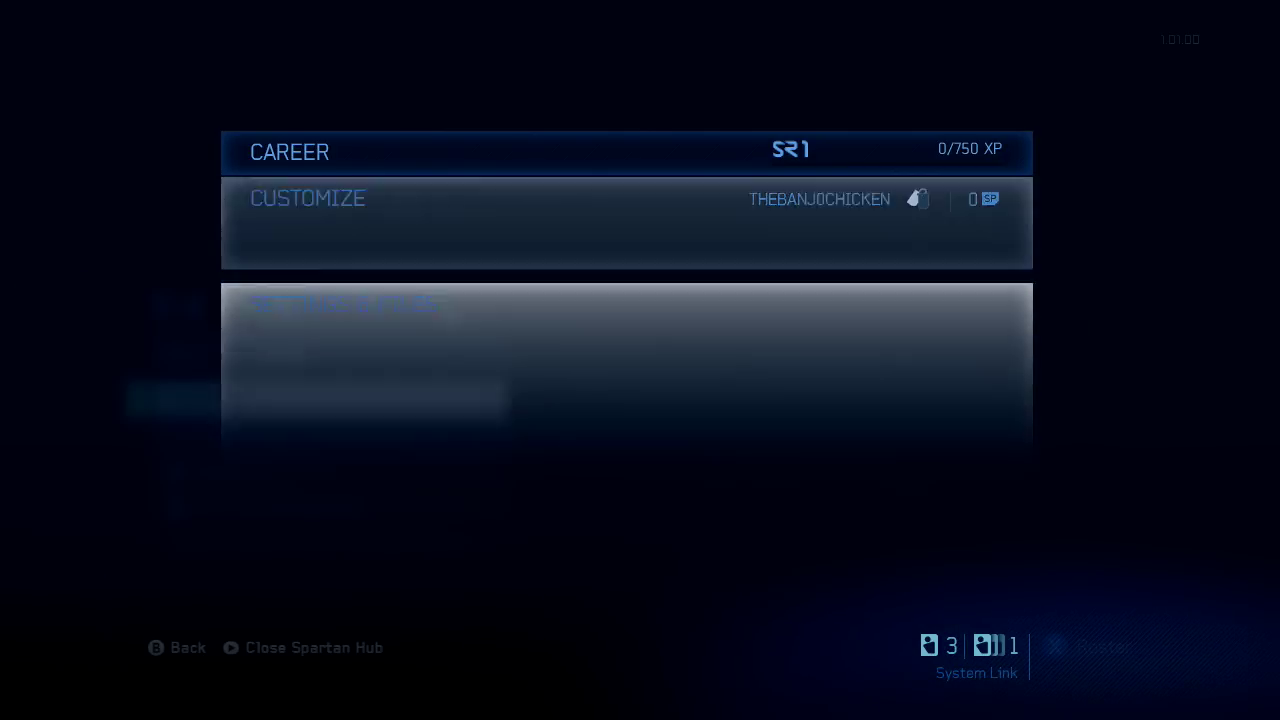
pyautogui.press('Up')
pyautogui.press('Down')
pyautogui.press('Down')
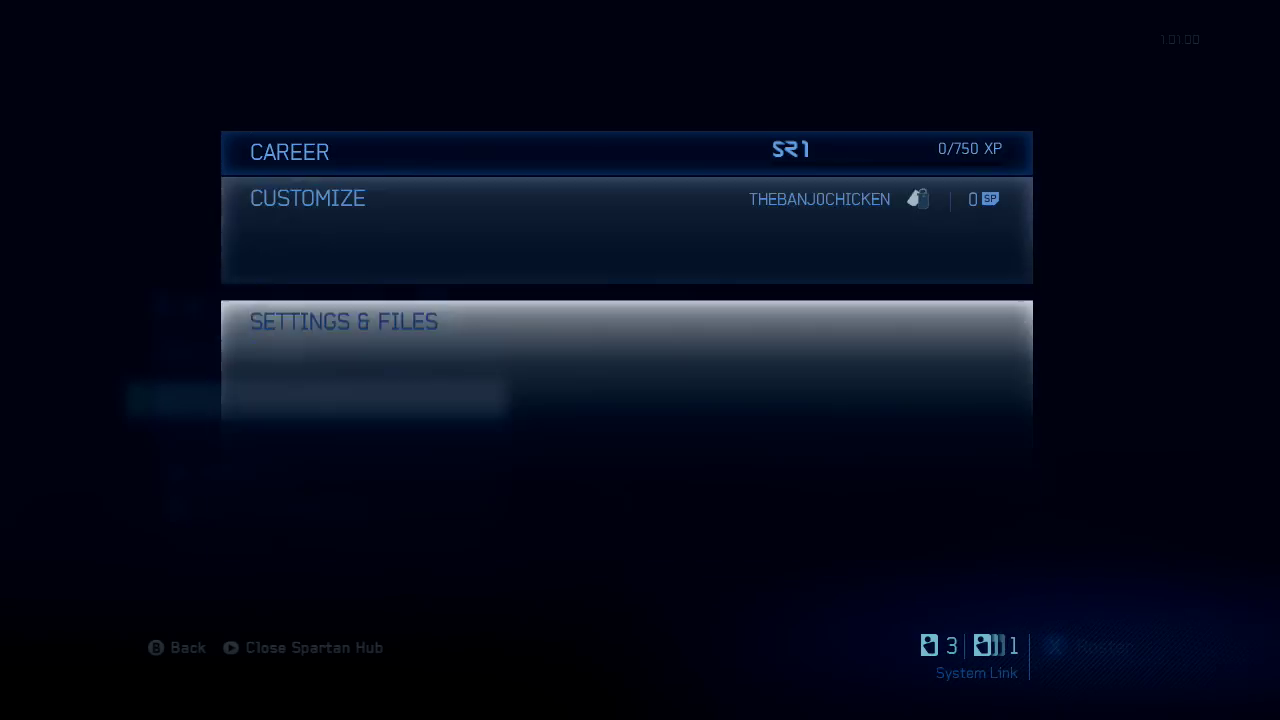
pyautogui.press('Escape')
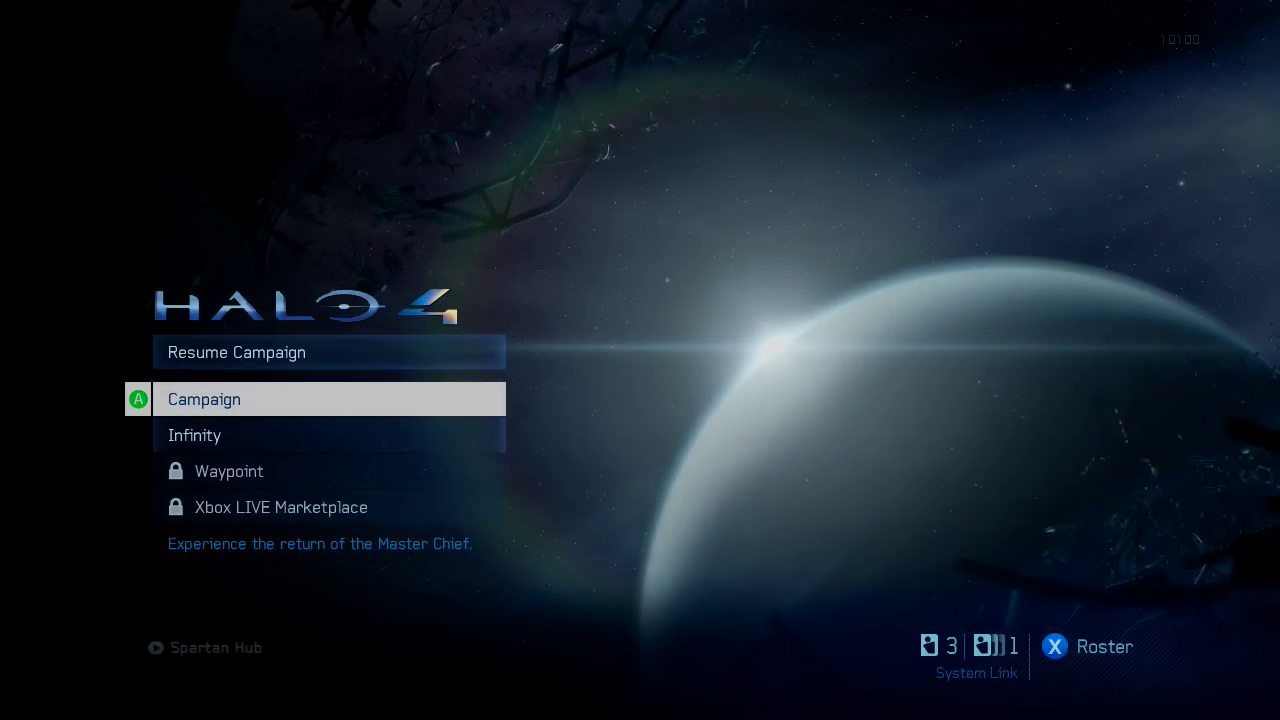
pyautogui.press('Down')
pyautogui.press('Up')
pyautogui.press('Return')
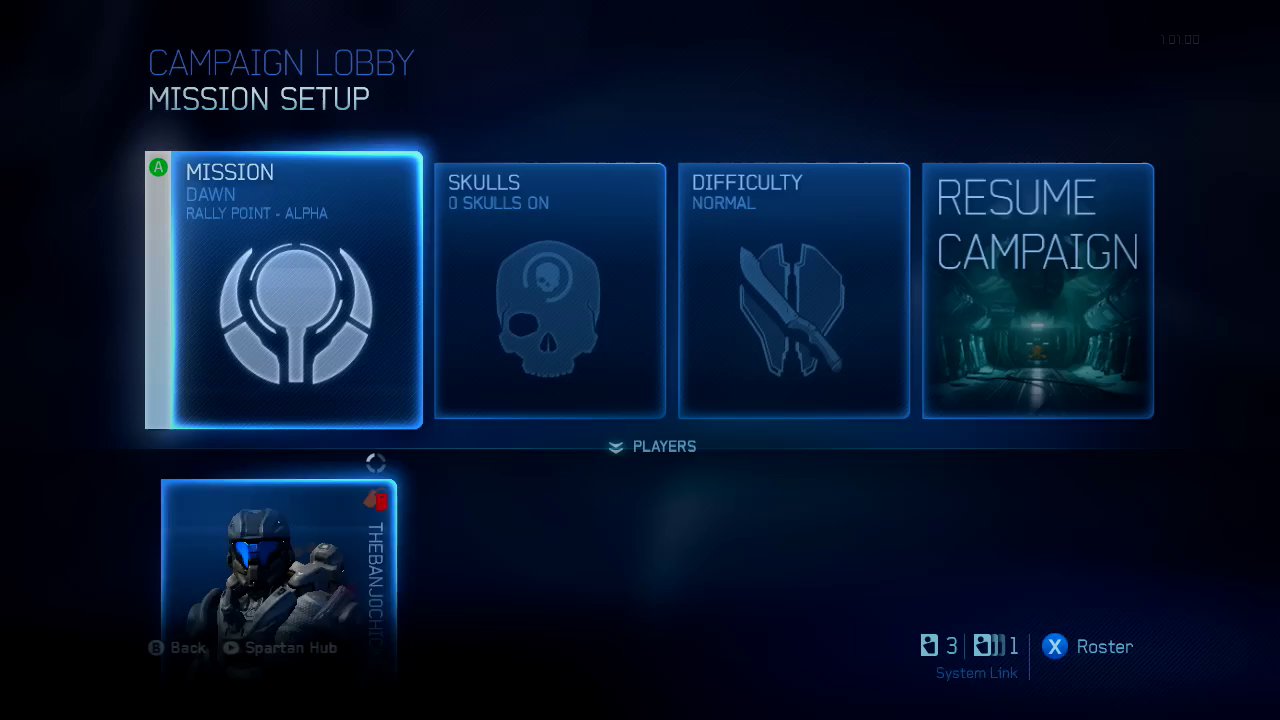
# - Look over the mission, skulls and difficulty settings and the player list in the Campaign lobby
pyautogui.press('Right')
pyautogui.press('Left')
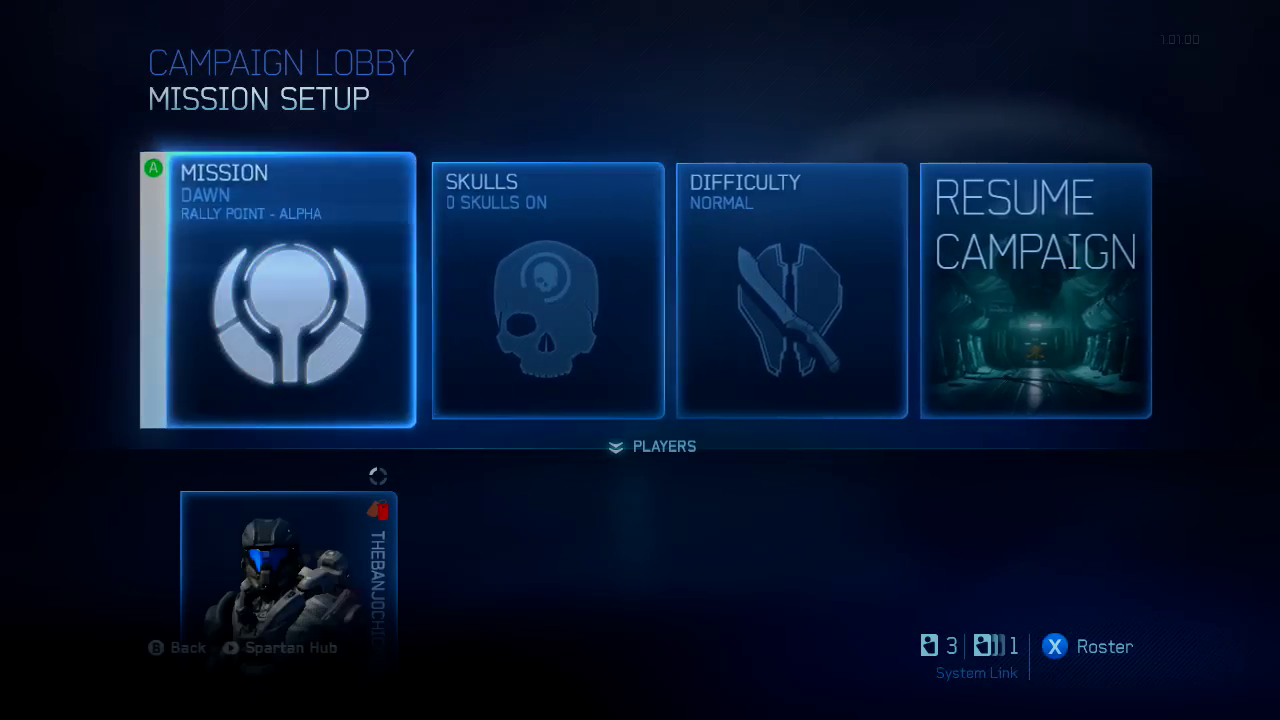
pyautogui.press('Right')
pyautogui.press('Right')
pyautogui.press('Down')
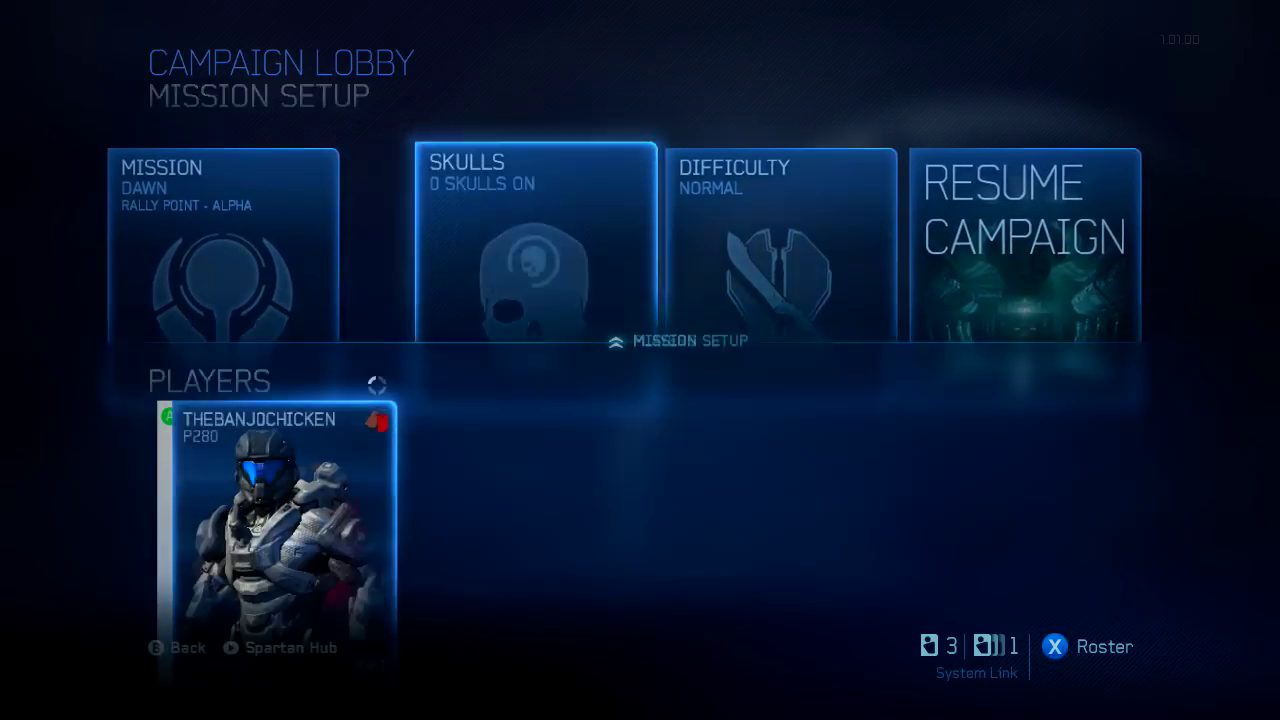
pyautogui.press('Up')
pyautogui.press('Right')
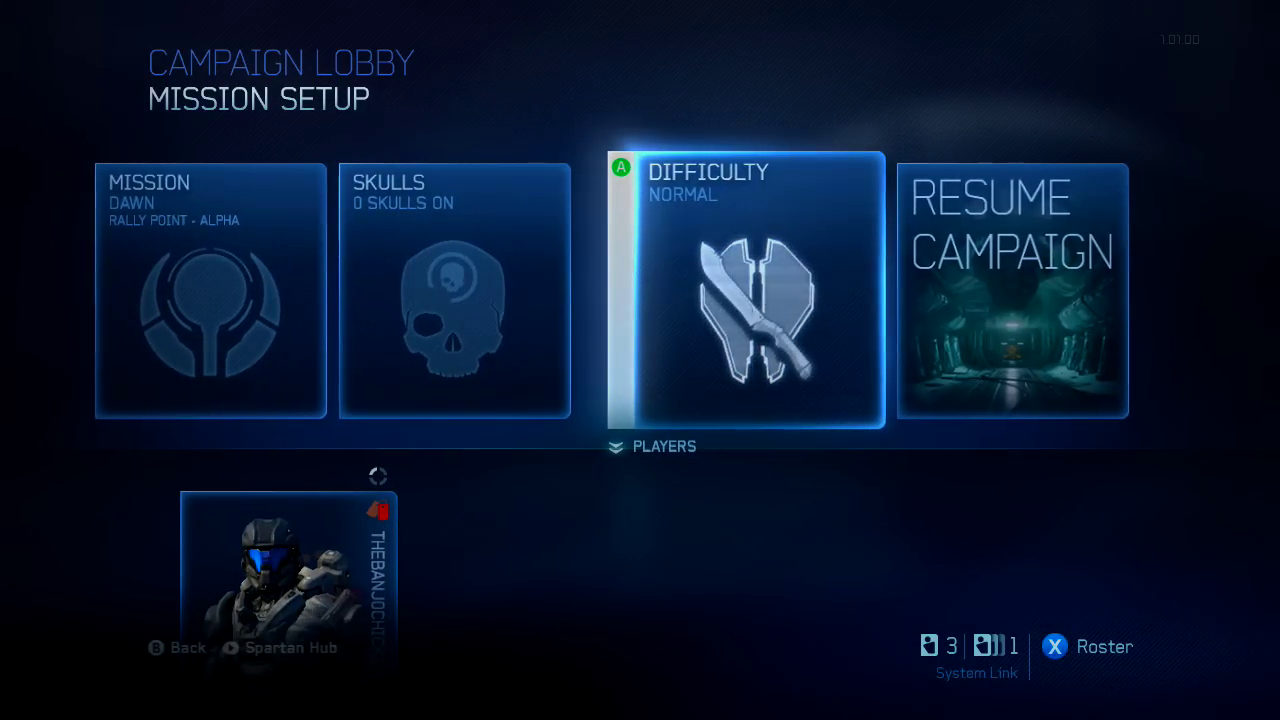
# - Show the roster of System Link players and examine the join options of the player in a campaign mission
pyautogui.press('x')
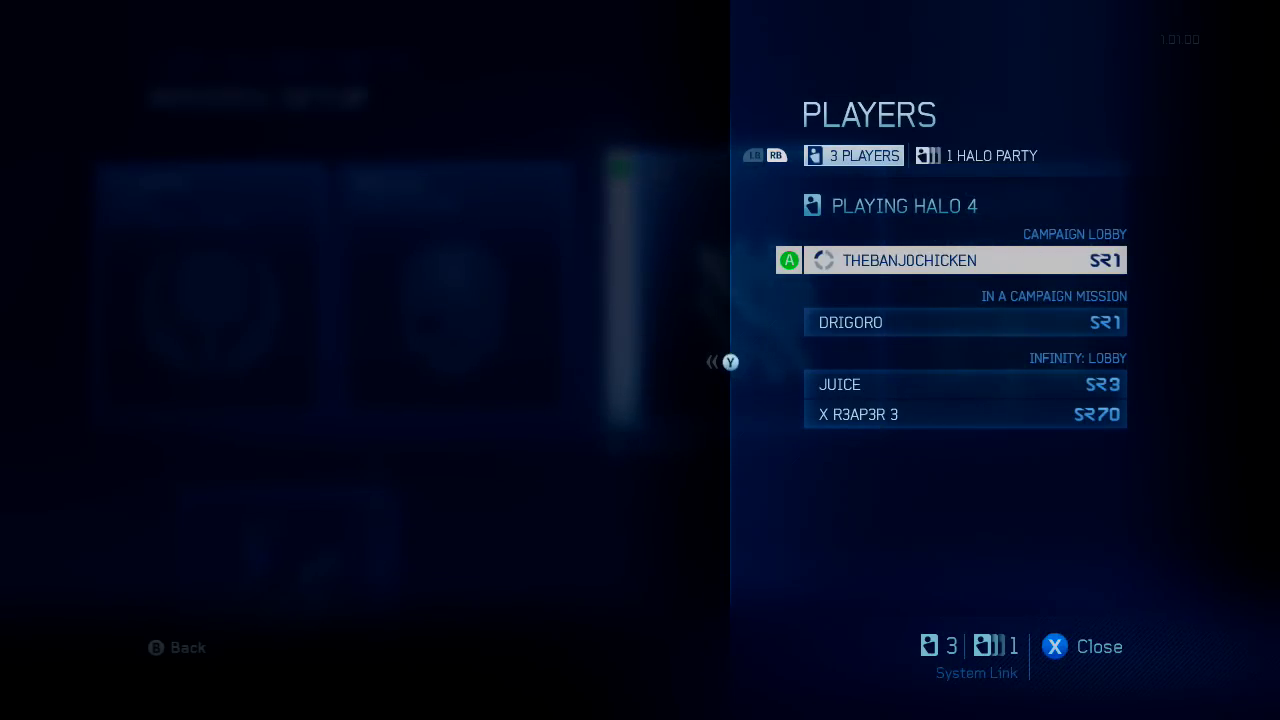
pyautogui.press('Down')
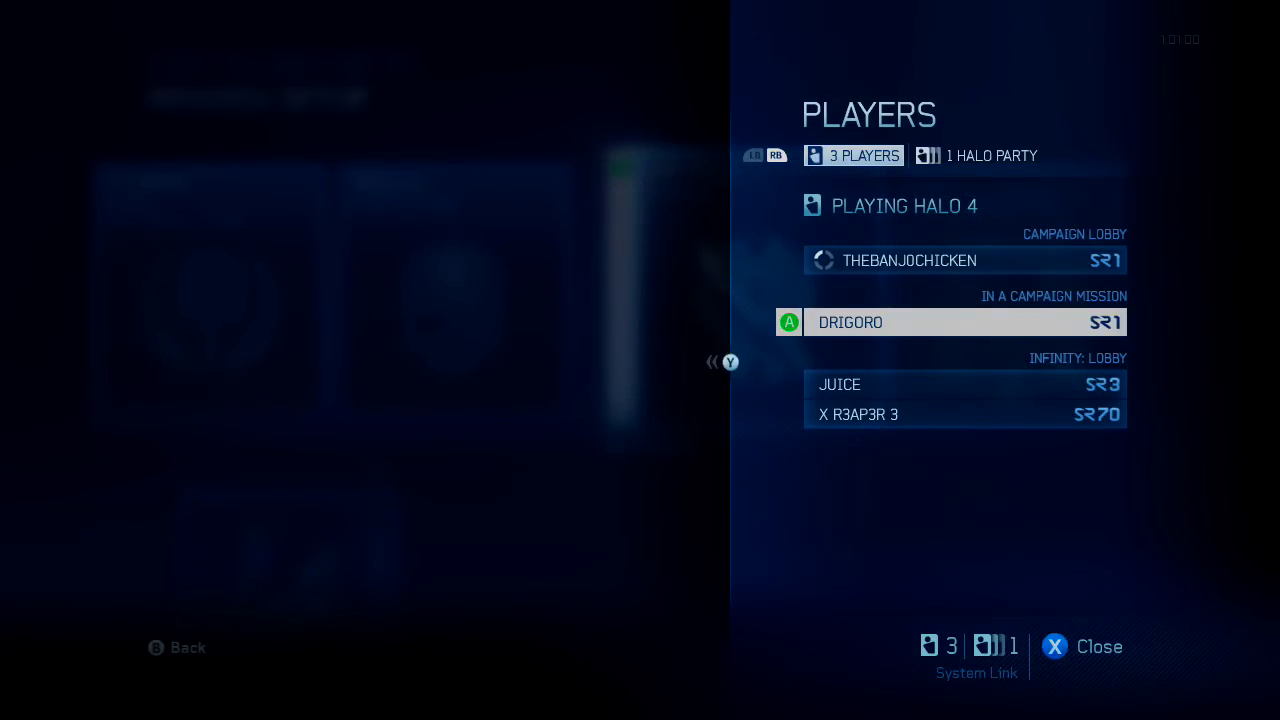
pyautogui.press('Return')
pyautogui.press('Down')
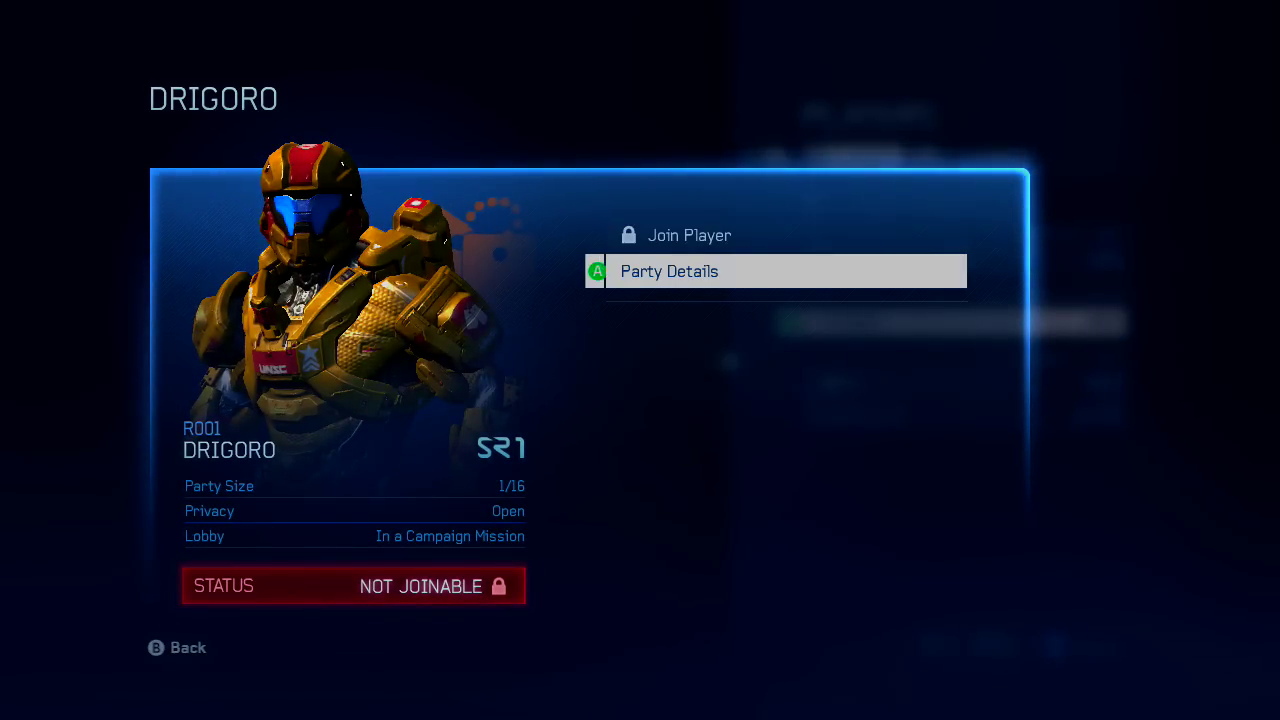
pyautogui.press('Up')
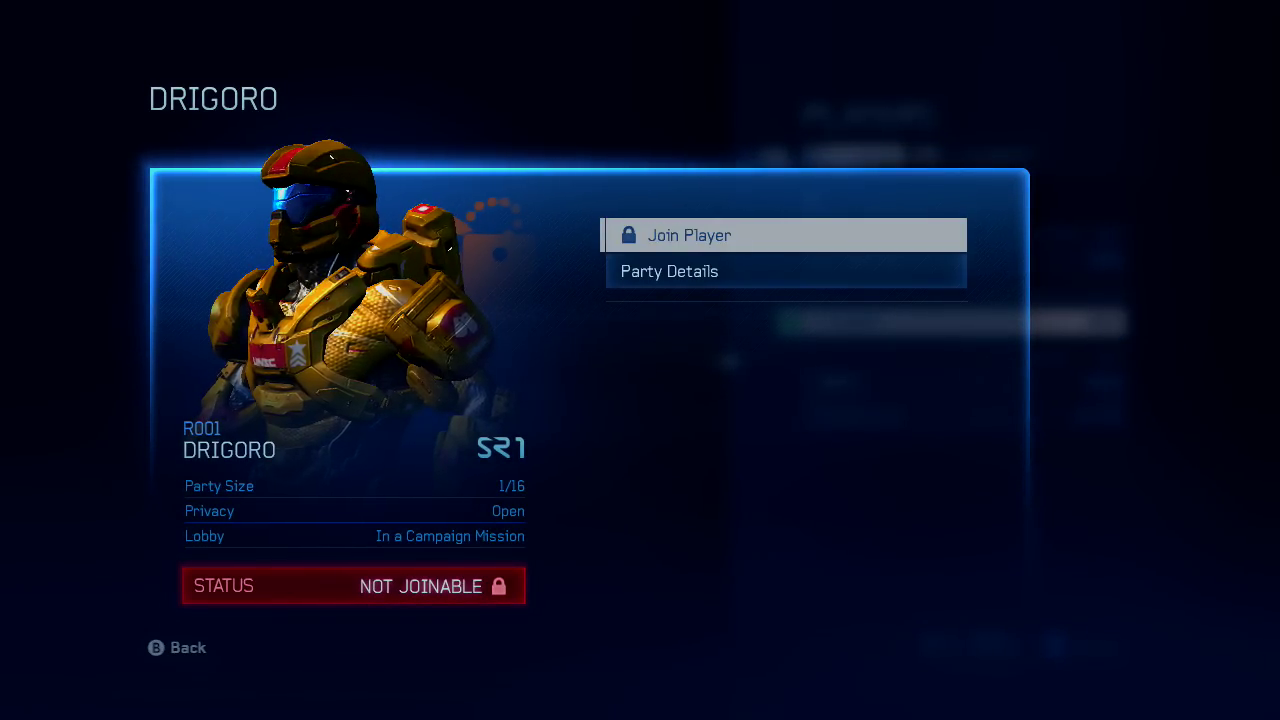
pyautogui.press('Down')
pyautogui.press('Up')
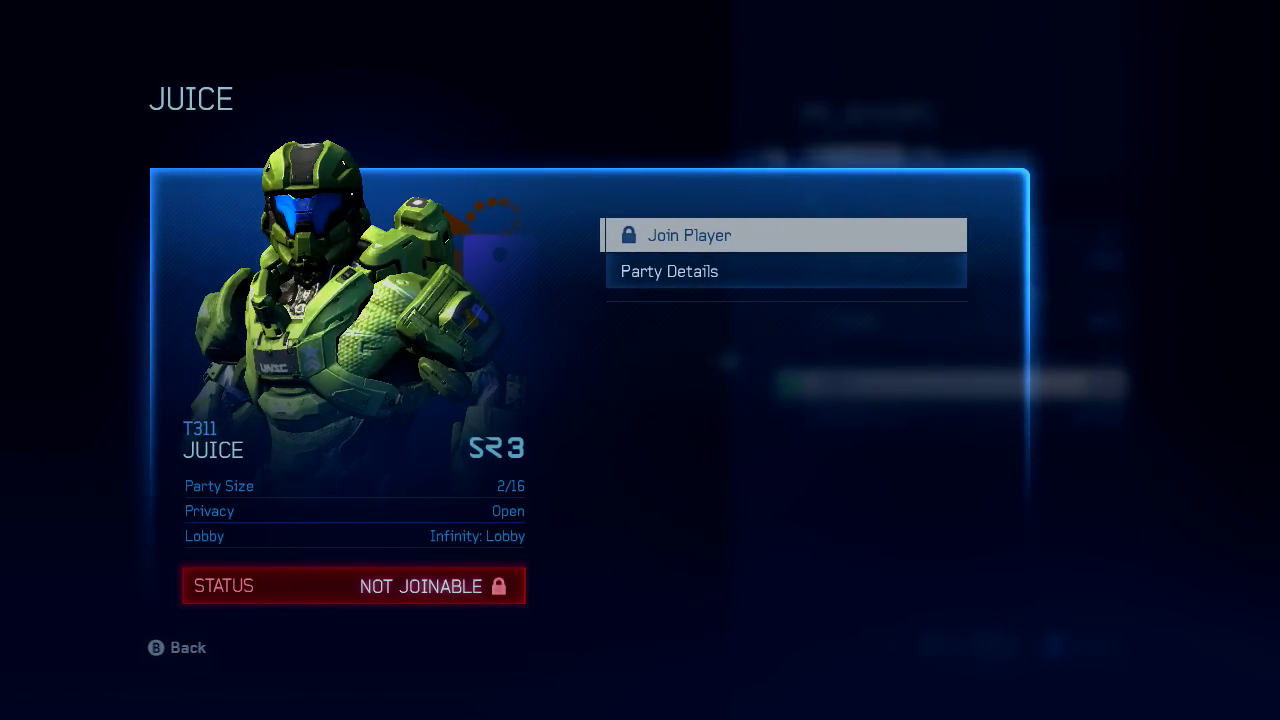
# - Check the party details and join options of the last roster player in the Infinity lobby
pyautogui.press('Escape')
pyautogui.press('Down')
pyautogui.press('Return')
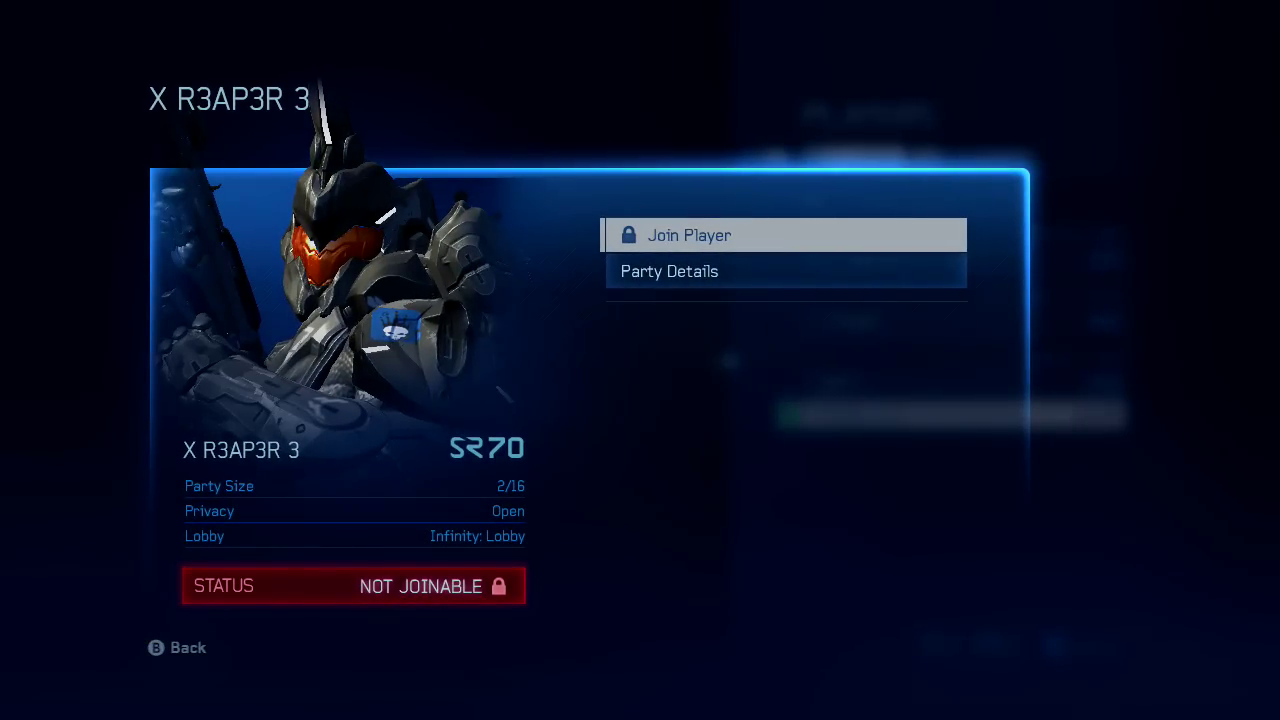
pyautogui.press('Down')
pyautogui.press('Up')
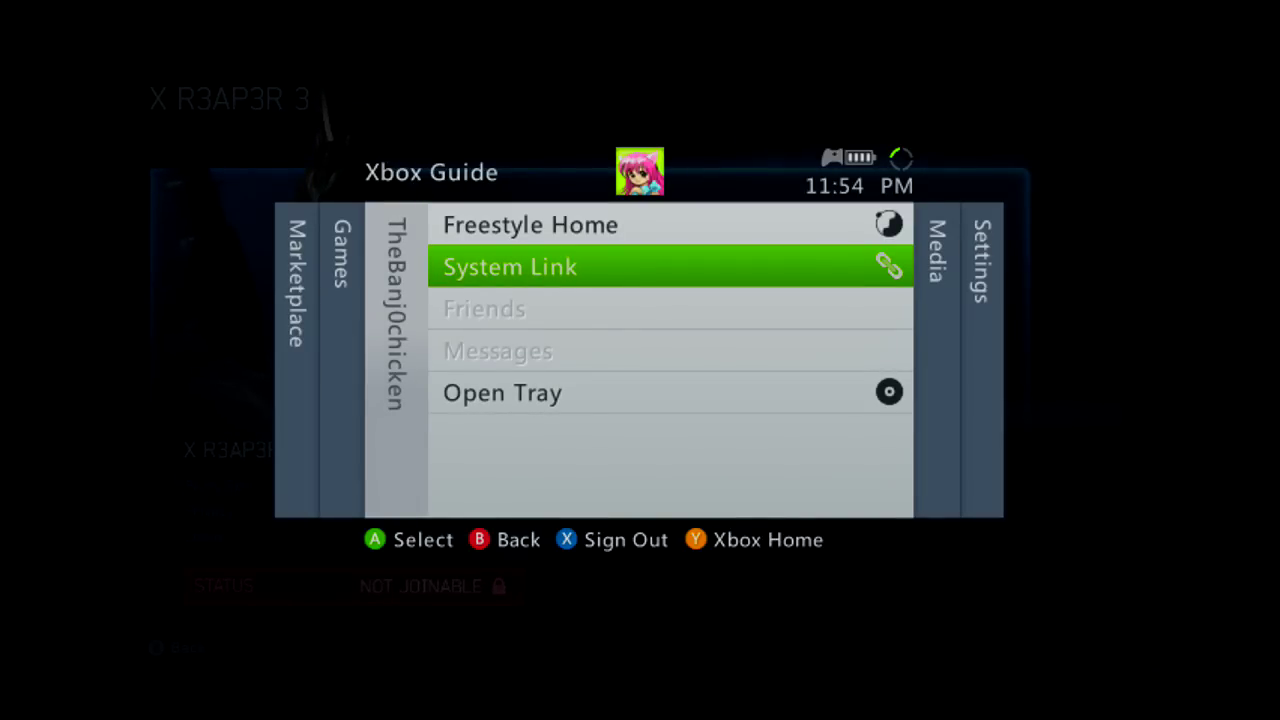
# - Open System Link from the Xbox Guide and review all players in the current Halo 4 room
pyautogui.press('Return')
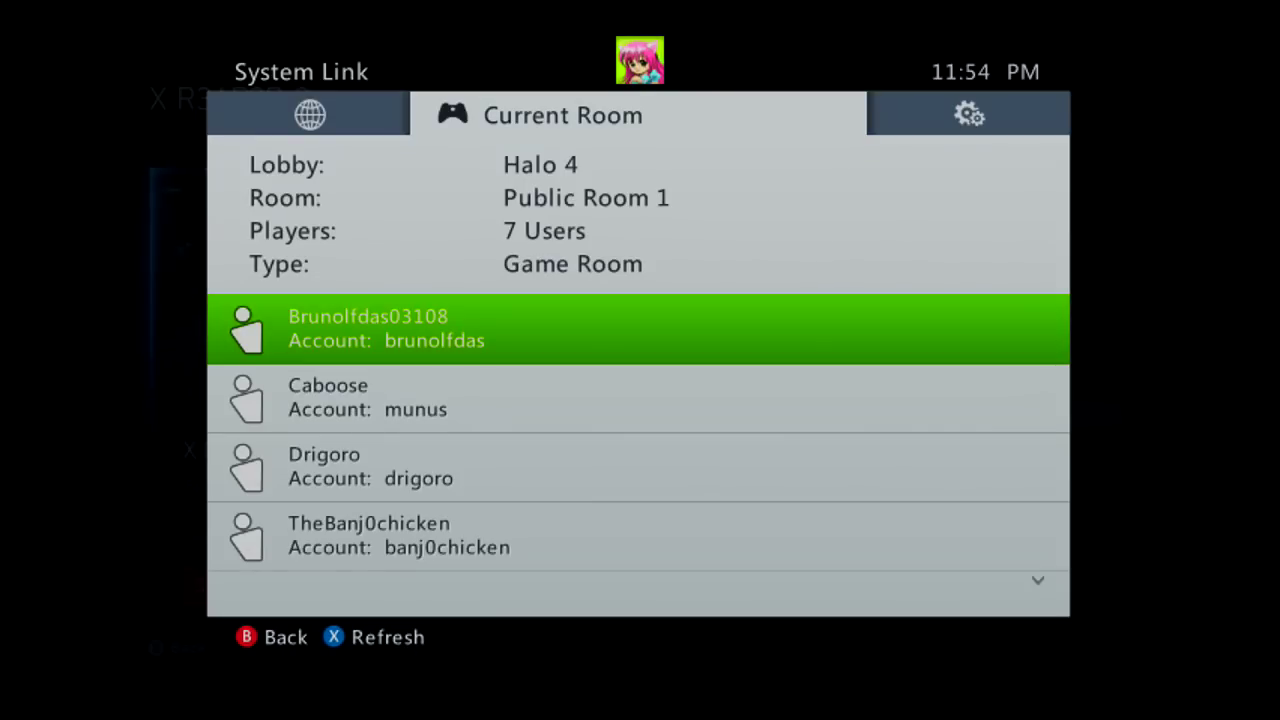
pyautogui.press('Down')
pyautogui.press('Down')
pyautogui.press('Down')
pyautogui.press('Down')
pyautogui.press('Down')
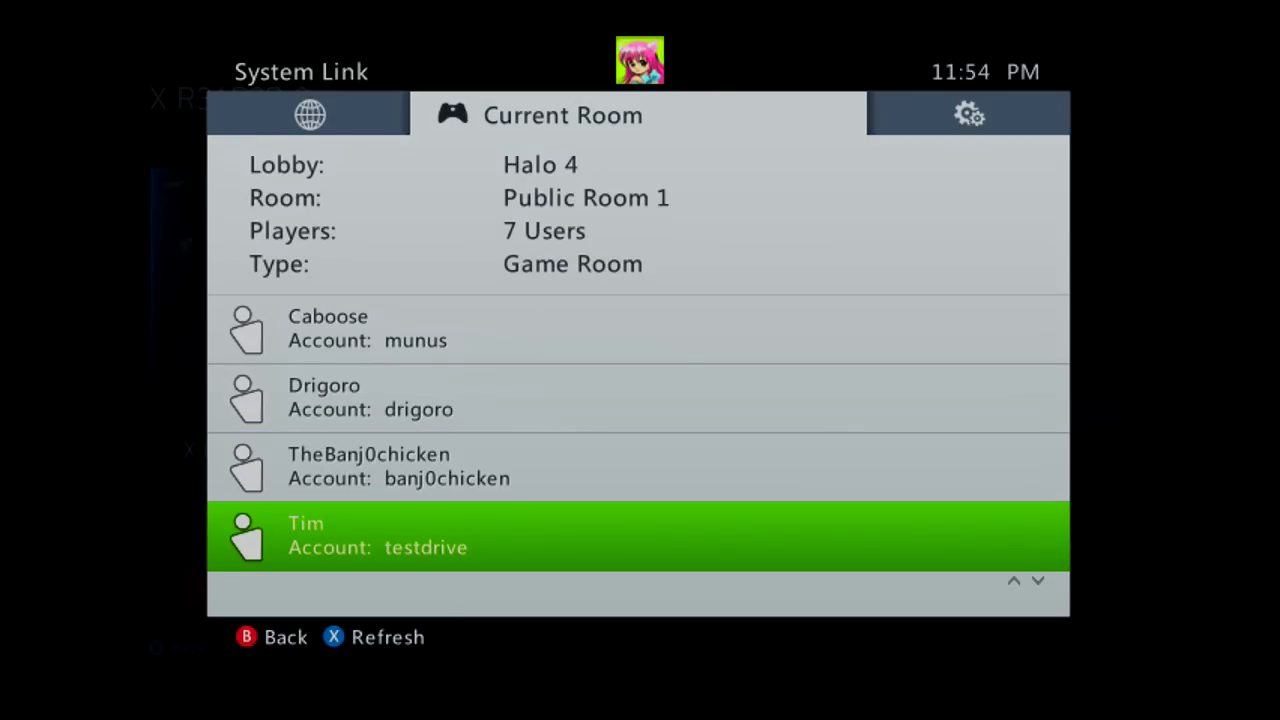
pyautogui.press('Down')
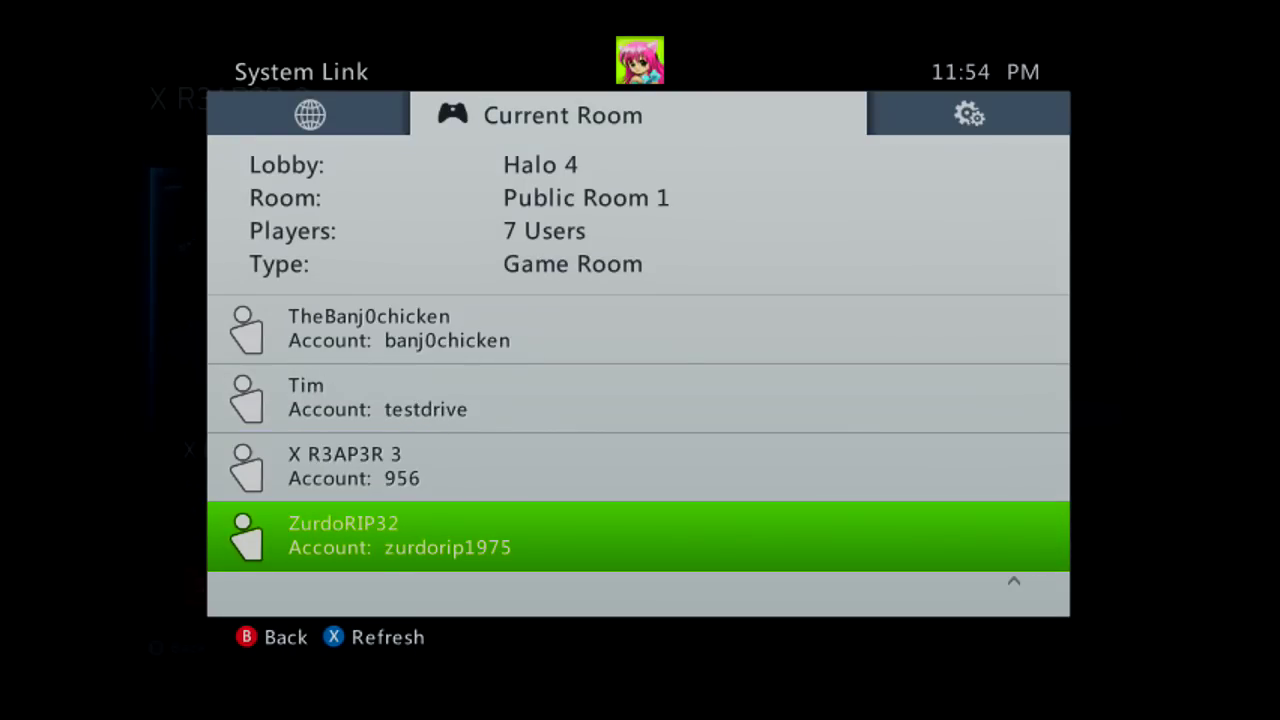
pyautogui.press('Up')
pyautogui.press('Up')
pyautogui.press('Up')
pyautogui.press('Up')
pyautogui.press('Up')
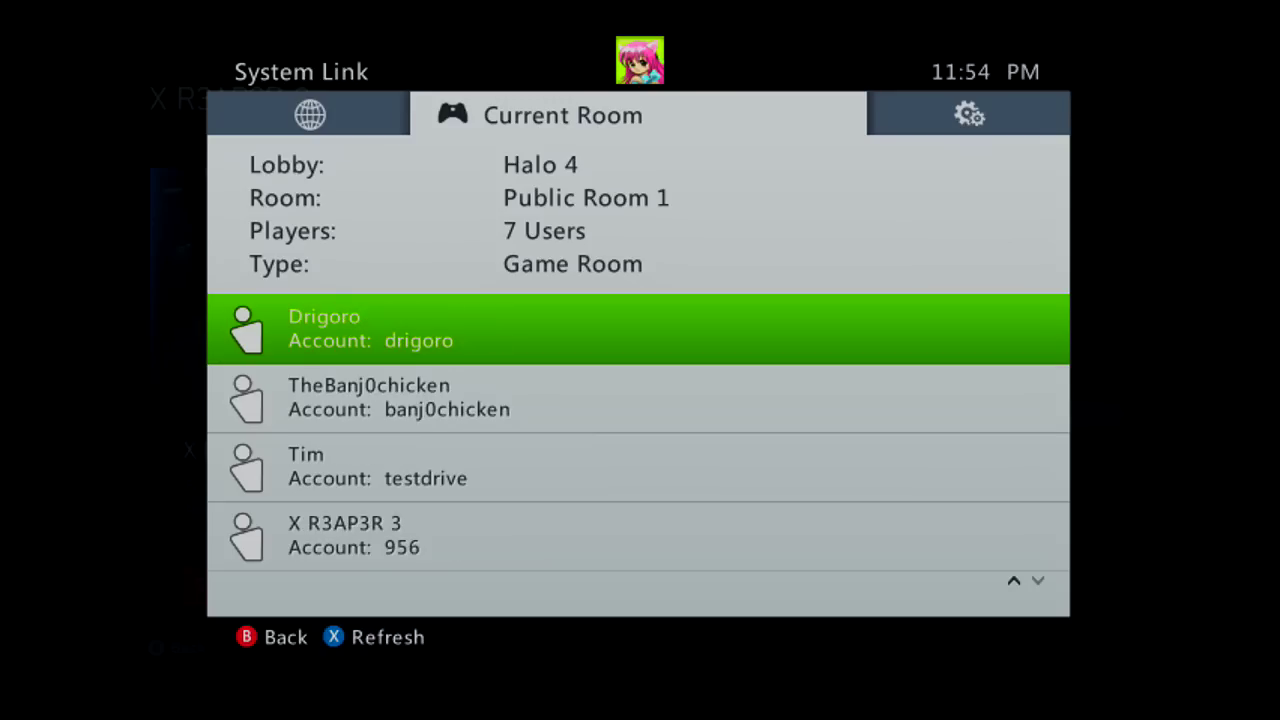
pyautogui.press('Up')
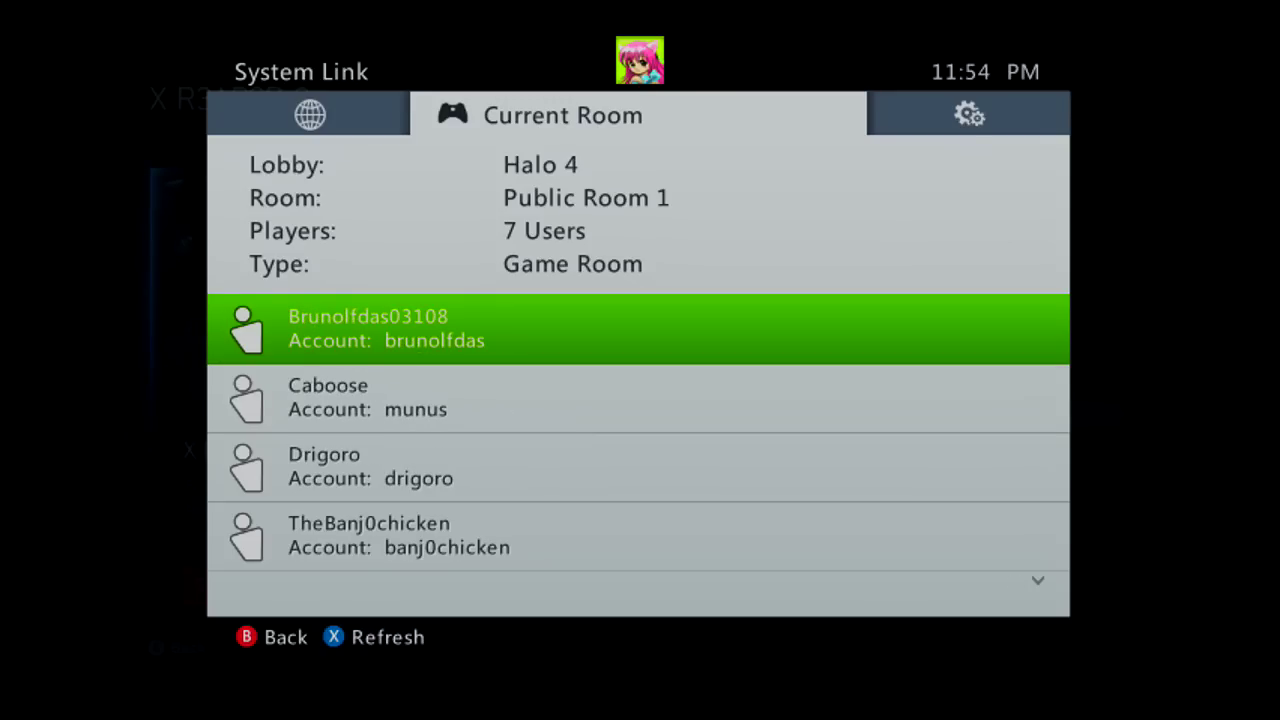
# - Open the User Control Panel for the third player in the room and go through its options
pyautogui.press('Down')
pyautogui.press('Down')
pyautogui.press('Return')
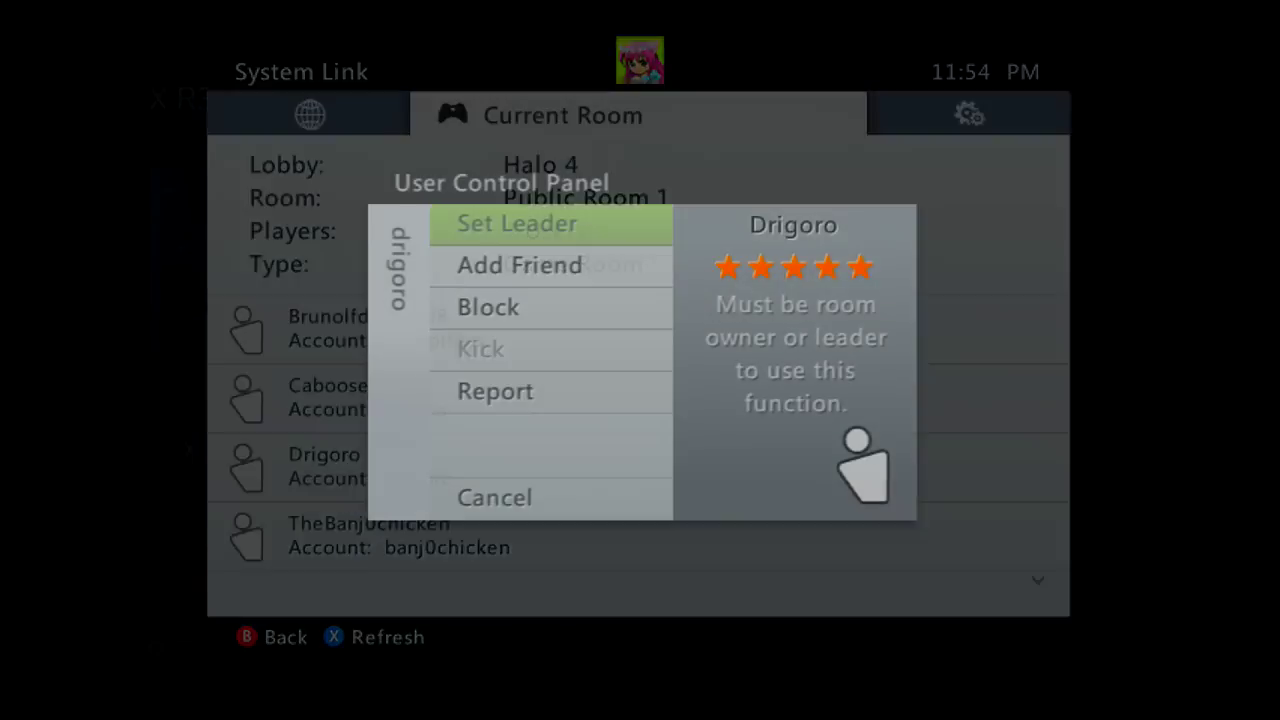
pyautogui.press('Down')
pyautogui.press('Down')
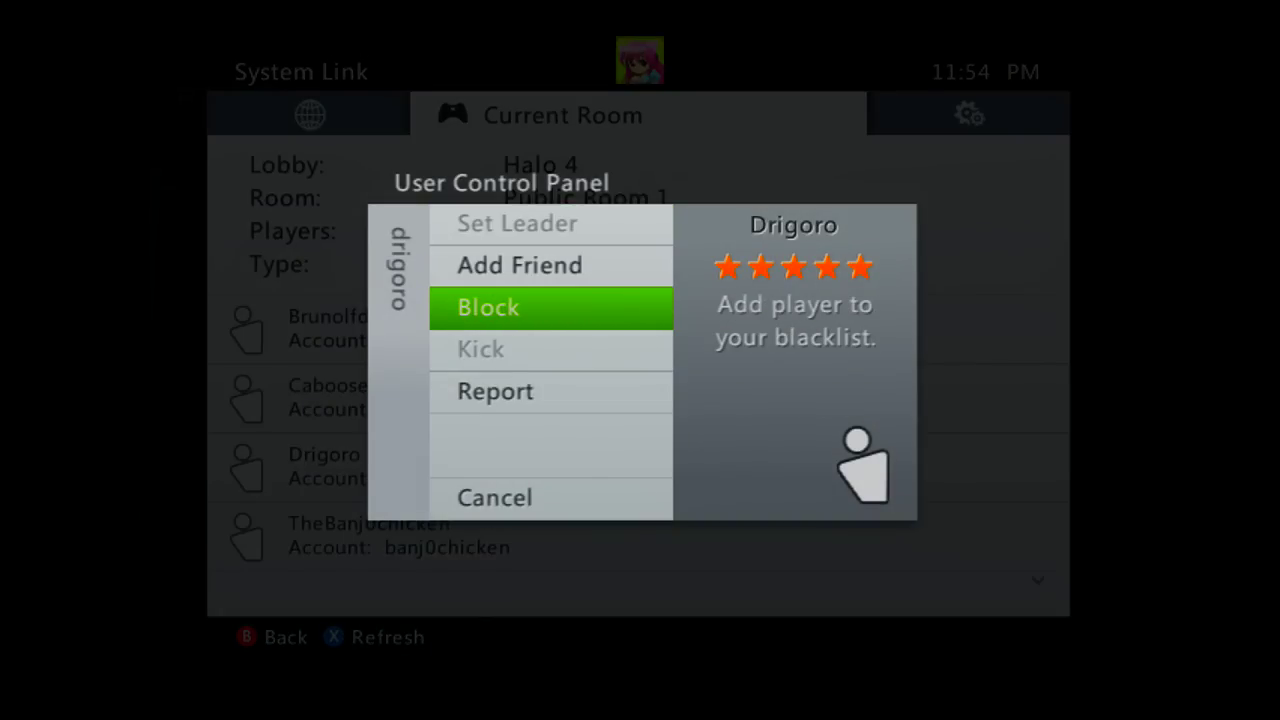
pyautogui.press('Down')
pyautogui.press('Down')
pyautogui.press('Down')
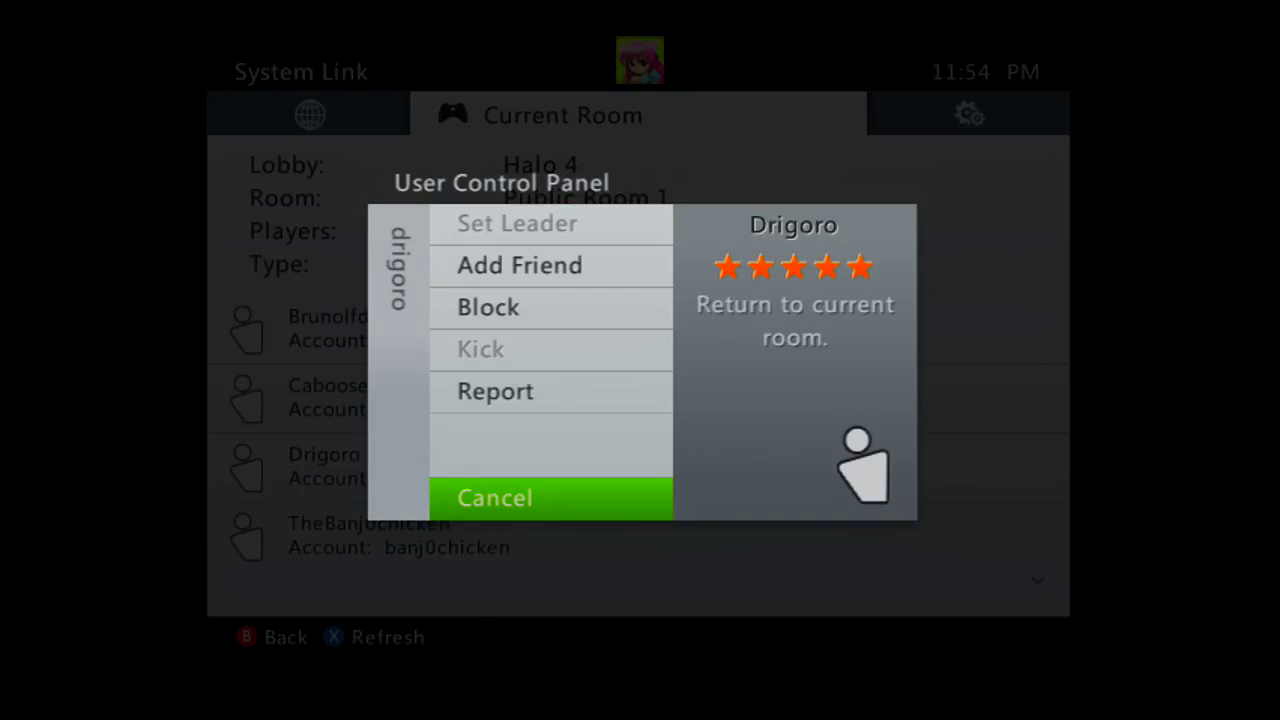
# - Review the Set Leader, Add Friend, Block and Kick descriptions for this player, and cancel the User Control Panel
pyautogui.press('Up')
pyautogui.press('Up')
pyautogui.press('Up')
pyautogui.press('Up')
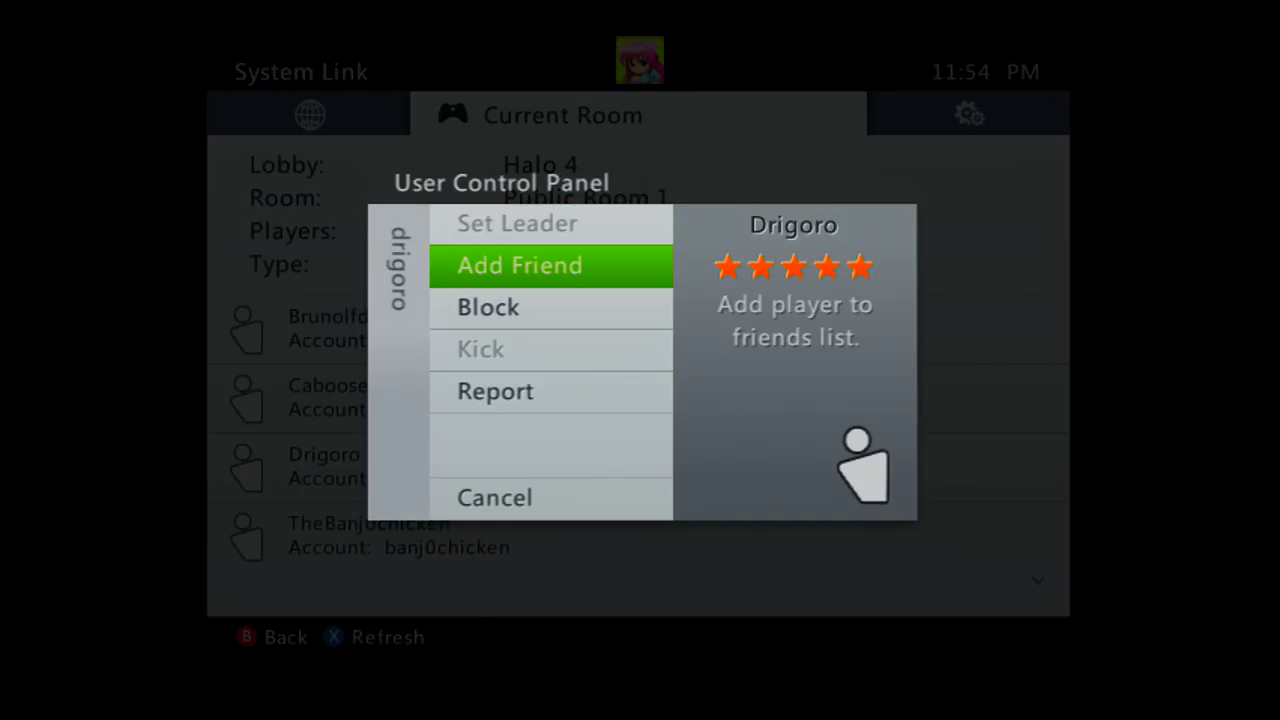
pyautogui.press('Up')
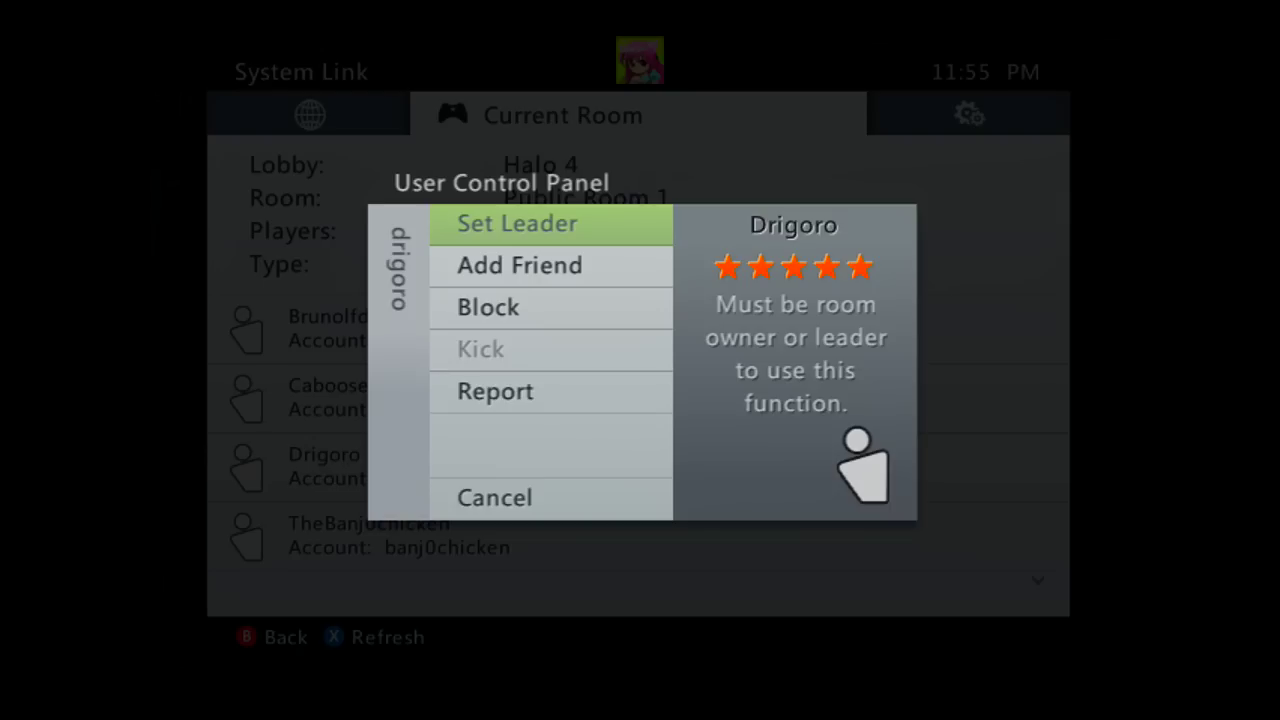
pyautogui.press('Down')
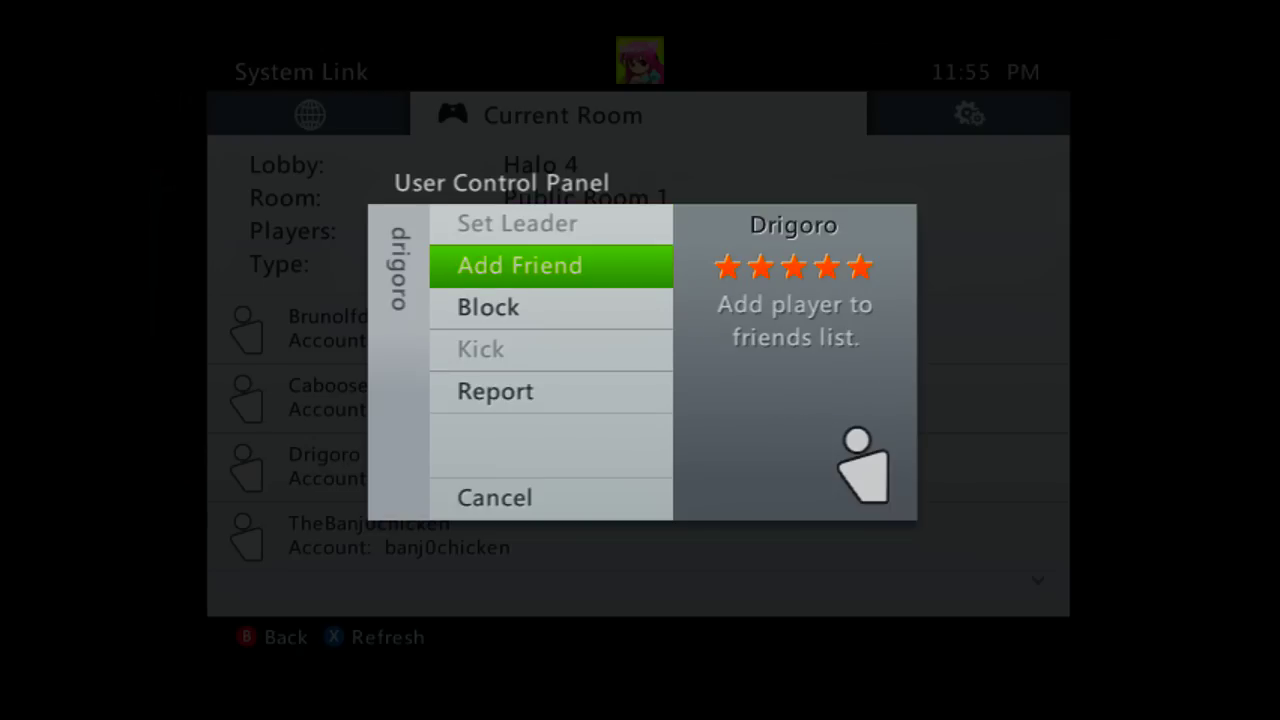
pyautogui.press('Down')
pyautogui.press('Down')
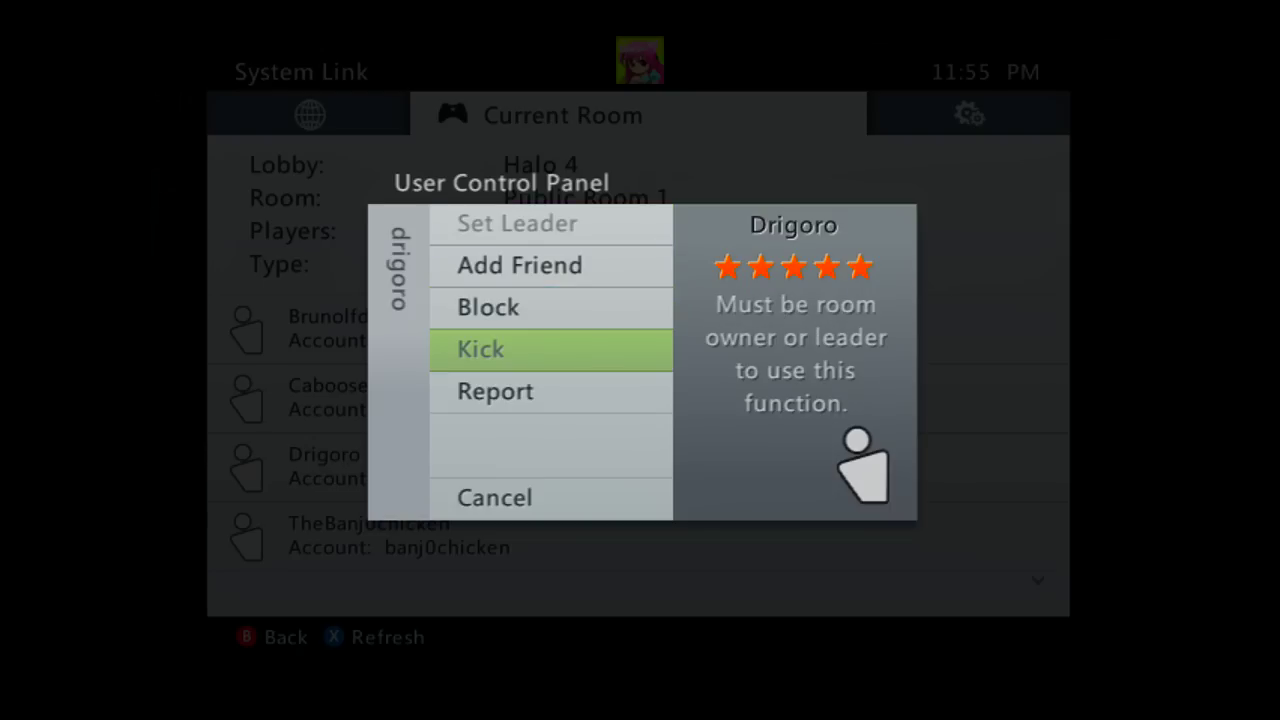
pyautogui.press('Down')
pyautogui.press('Down')
pyautogui.press('Return')
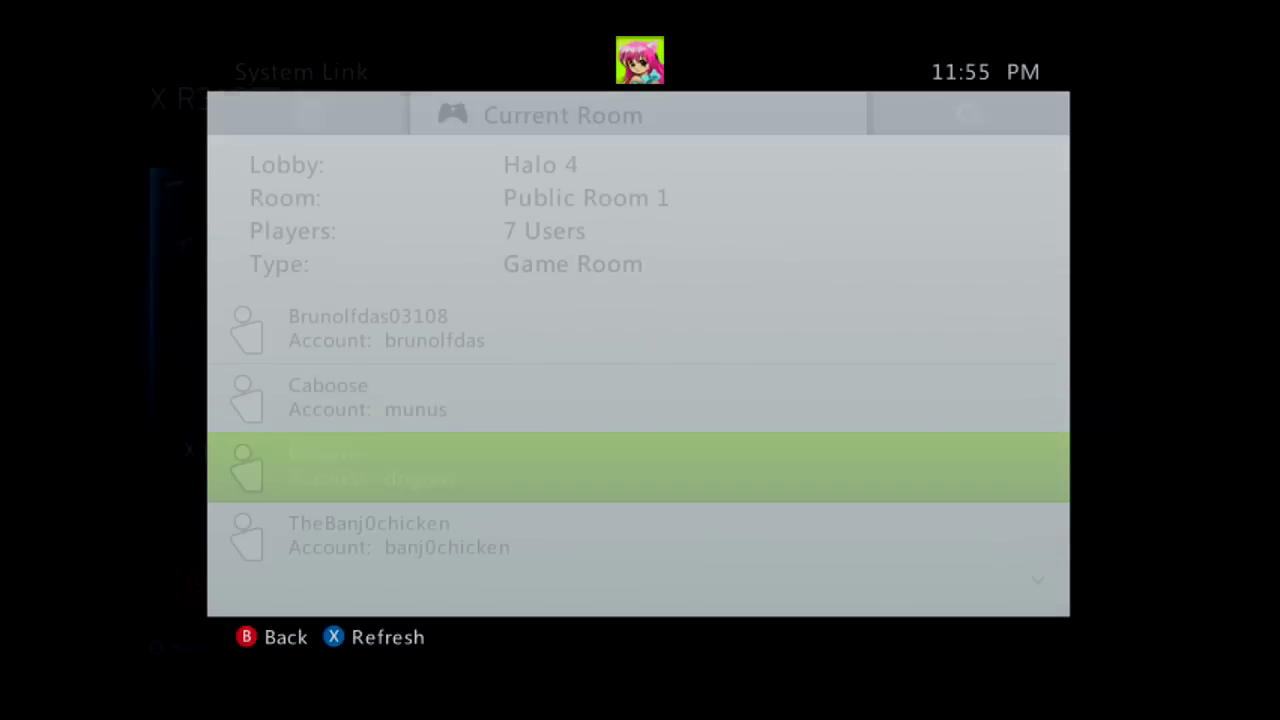
# - Examine the public rooms in the Halo 4 System Link lobby
pyautogui.press('Up')
pyautogui.press('Up')
pyautogui.press('Left')
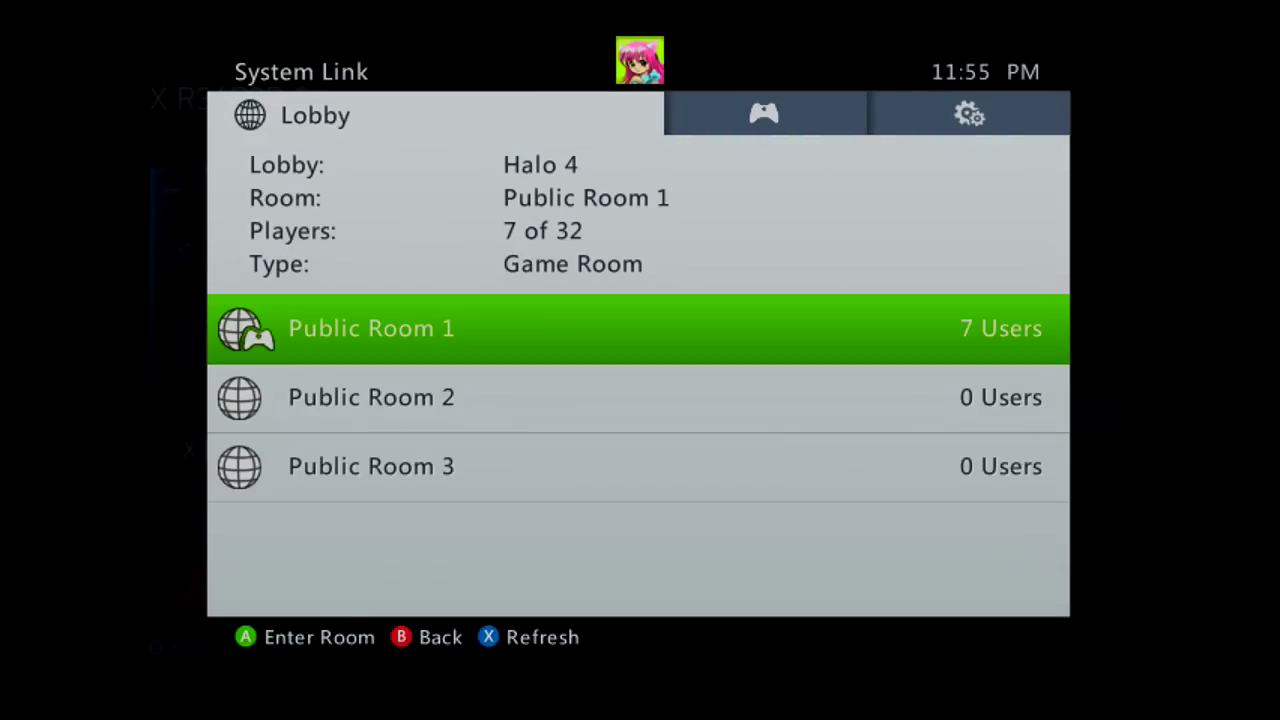
pyautogui.press('Down')
pyautogui.press('Up')
# - Recheck the full list of players in the current room, Public Room 1
pyautogui.press('Right')
pyautogui.press('Down')
pyautogui.press('Down')
pyautogui.press('Down')
pyautogui.press('Down')
pyautogui.press('Down')
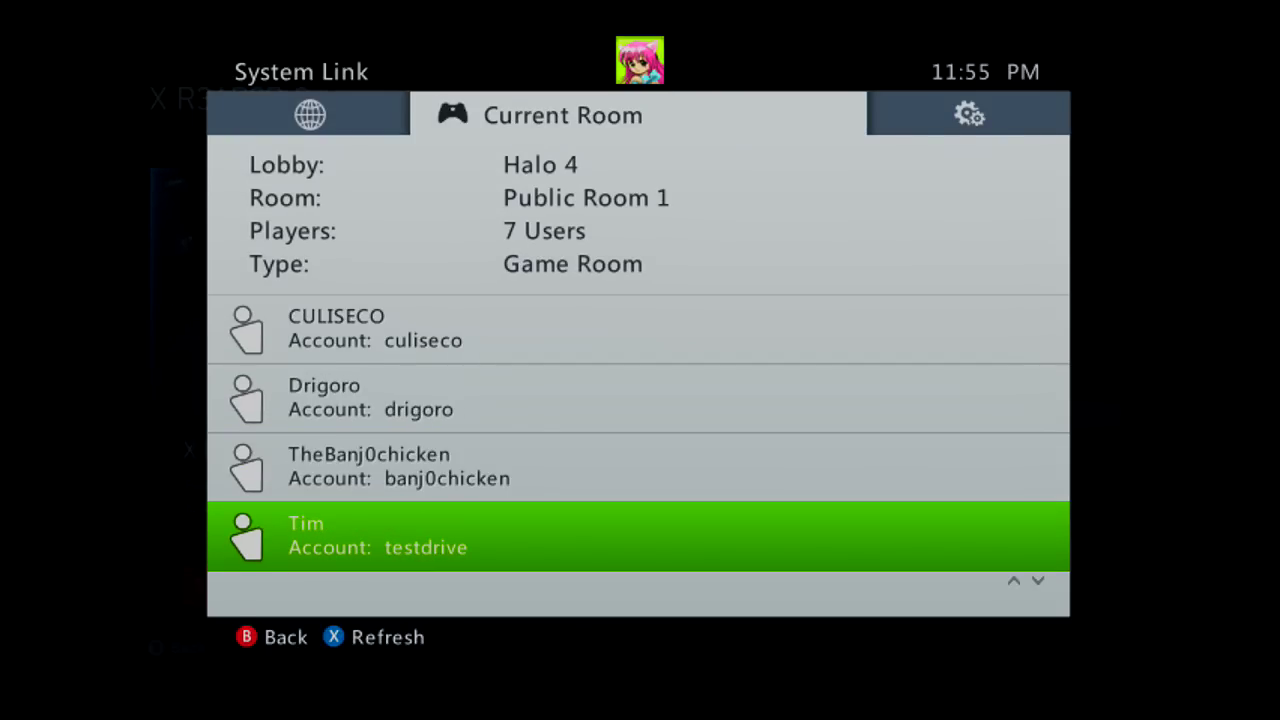
pyautogui.press('Down')
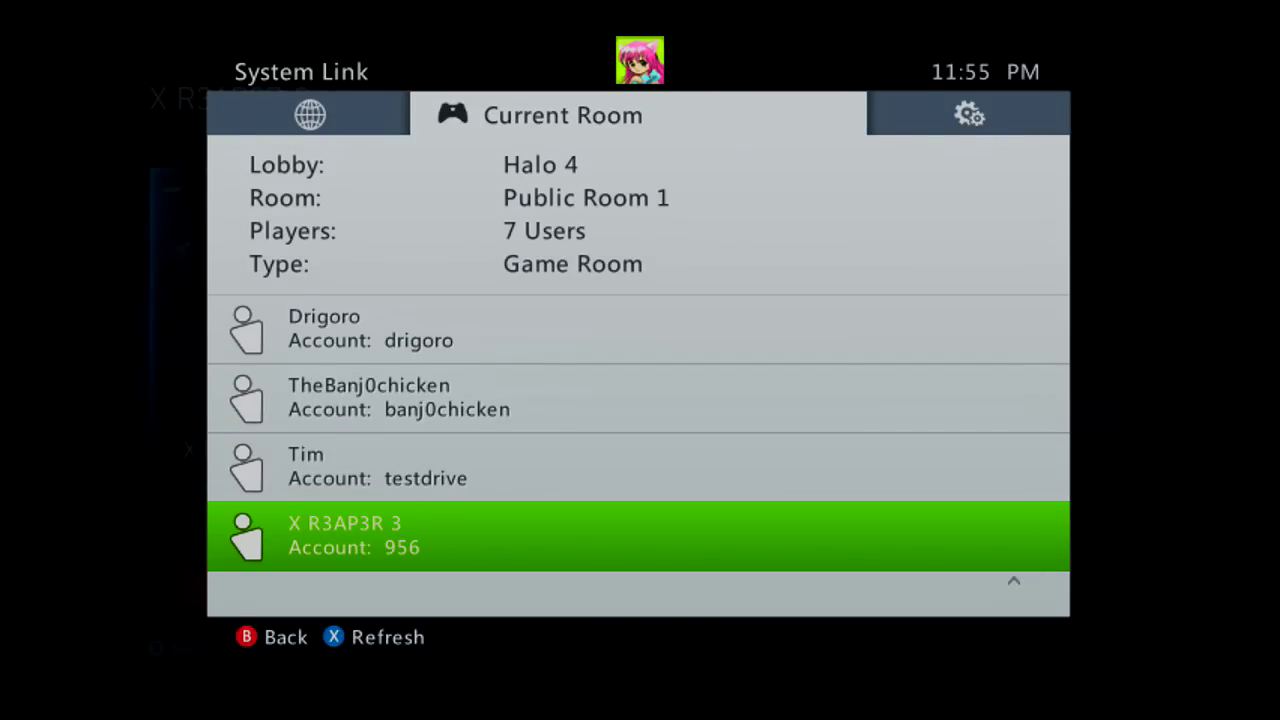
pyautogui.press('Right')
# - Reopen the Campaign lobby from Halo 4's main menu
pyautogui.press('Down')
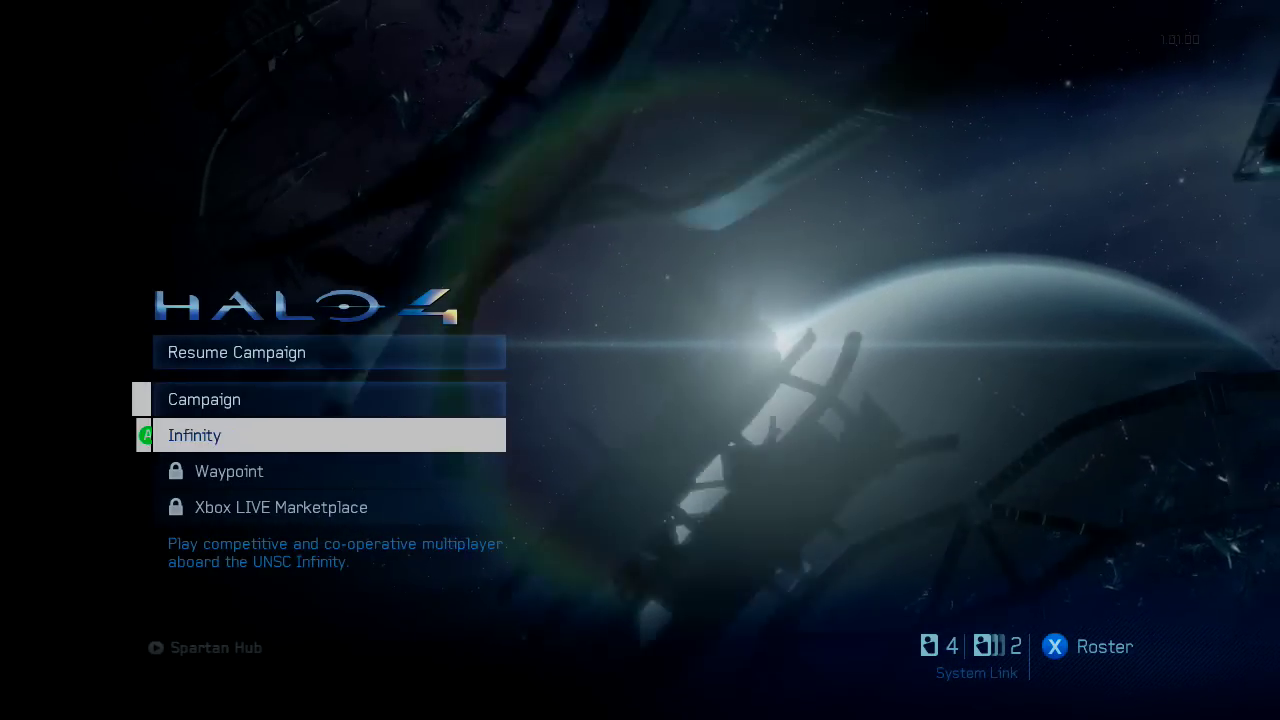
pyautogui.press('Up')
pyautogui.press('Return')
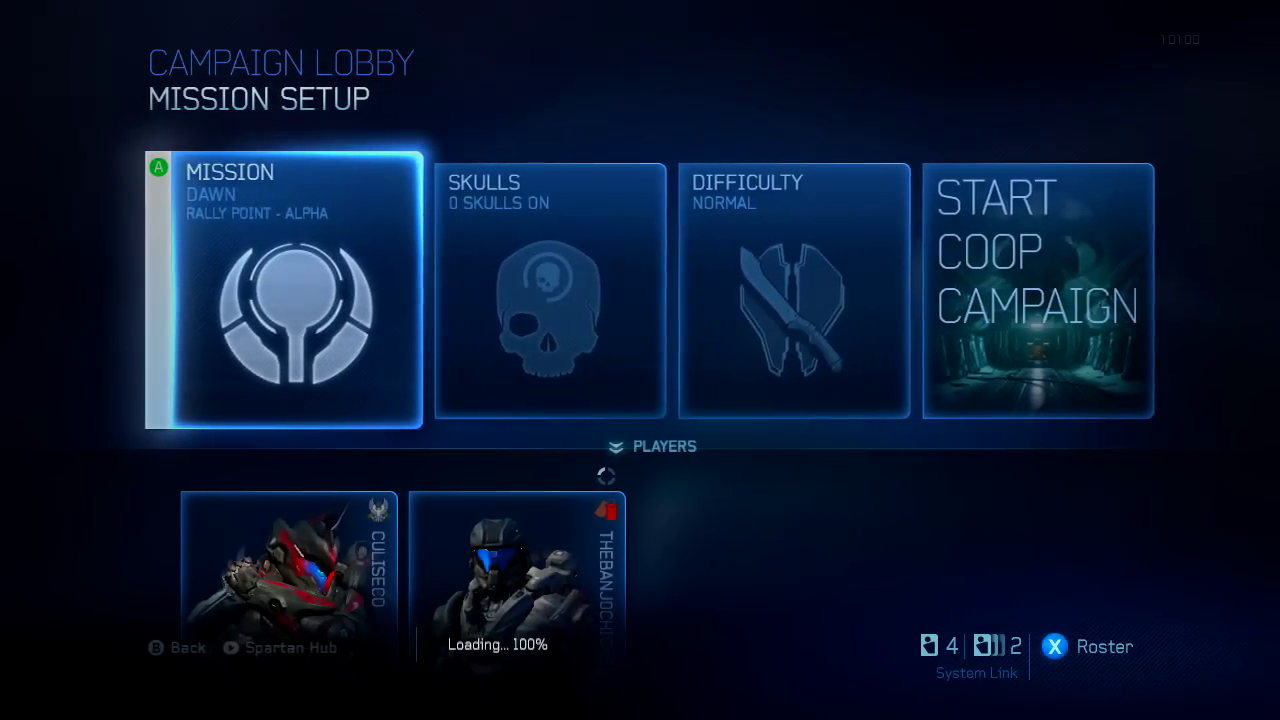
# - Examine the co-op campaign's mission setup and the players who are in the lobby
pyautogui.press('Right')
pyautogui.press('Right')
pyautogui.press('Right')
pyautogui.press('Left')
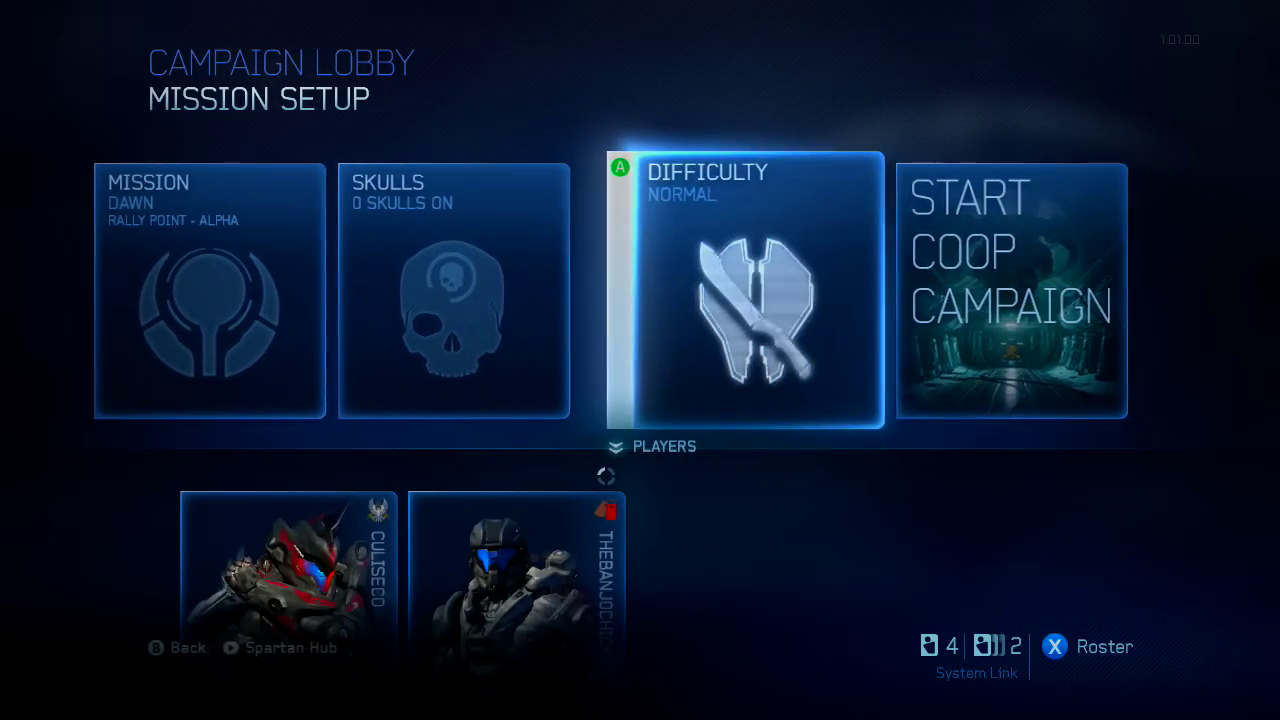
pyautogui.press('Right')
pyautogui.press('Down')
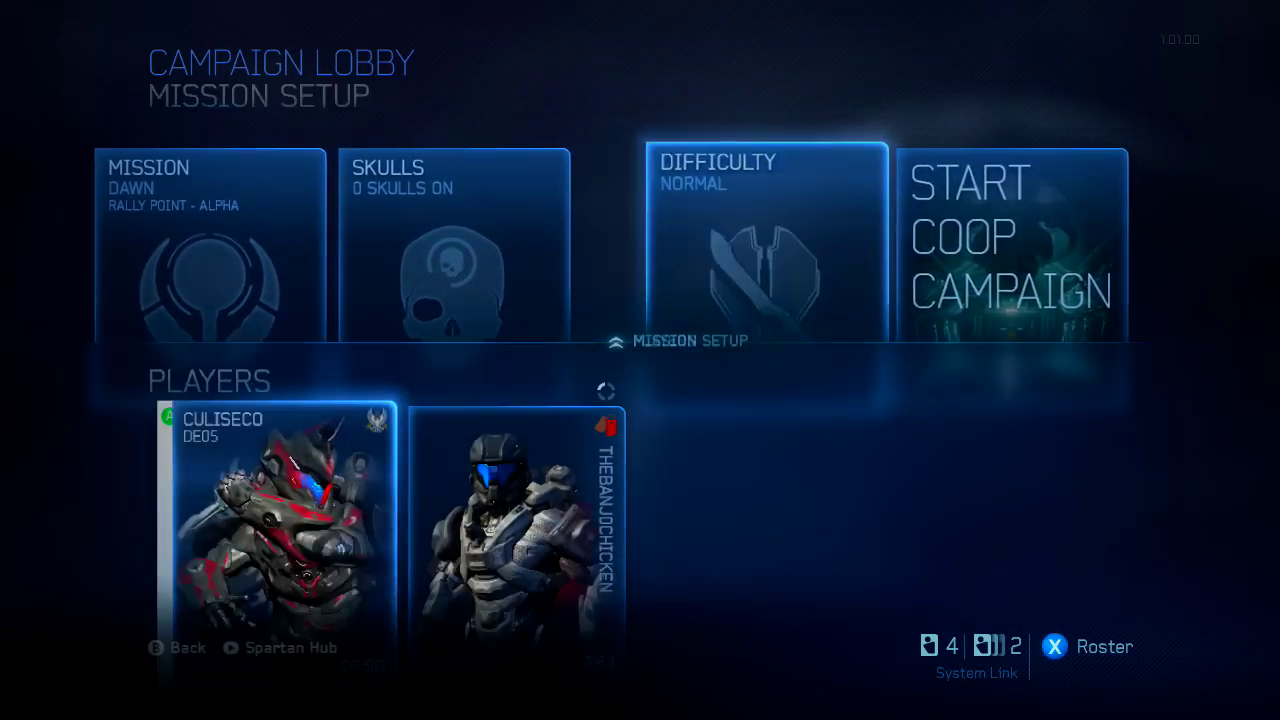
pyautogui.press('Right')
pyautogui.press('Left')
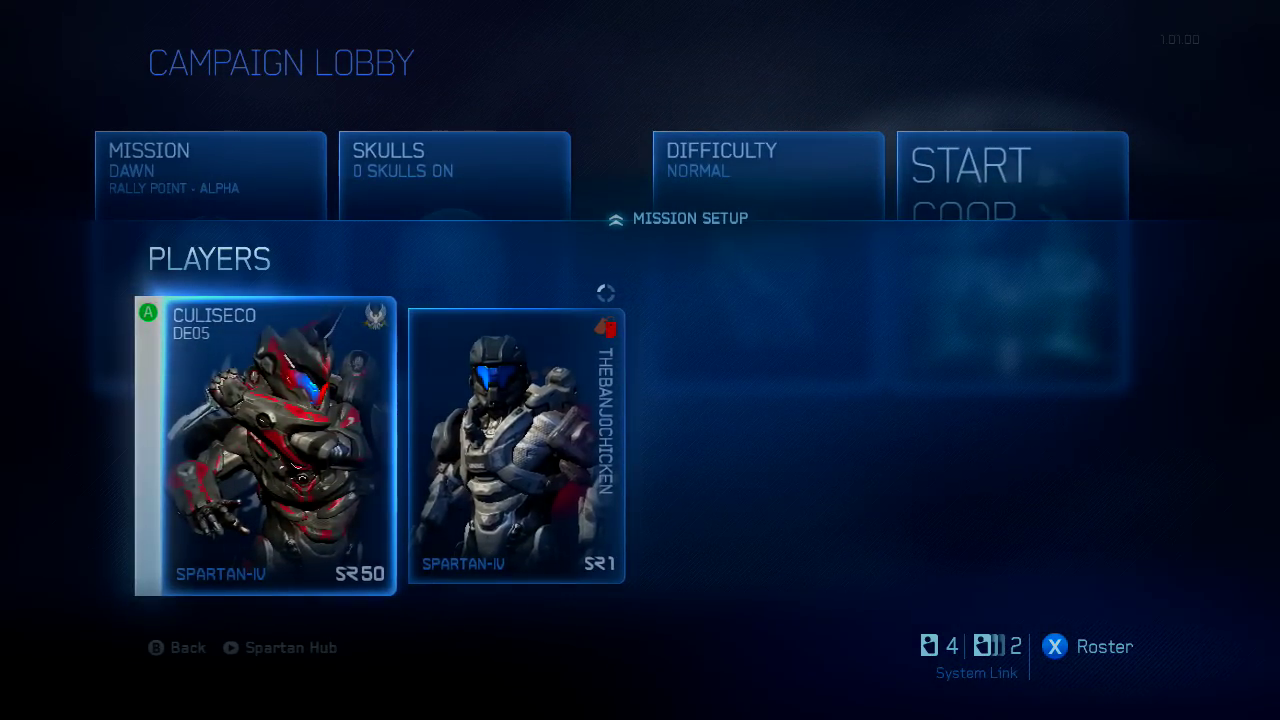
pyautogui.press('Up')
pyautogui.press('Right')
pyautogui.press('Left')
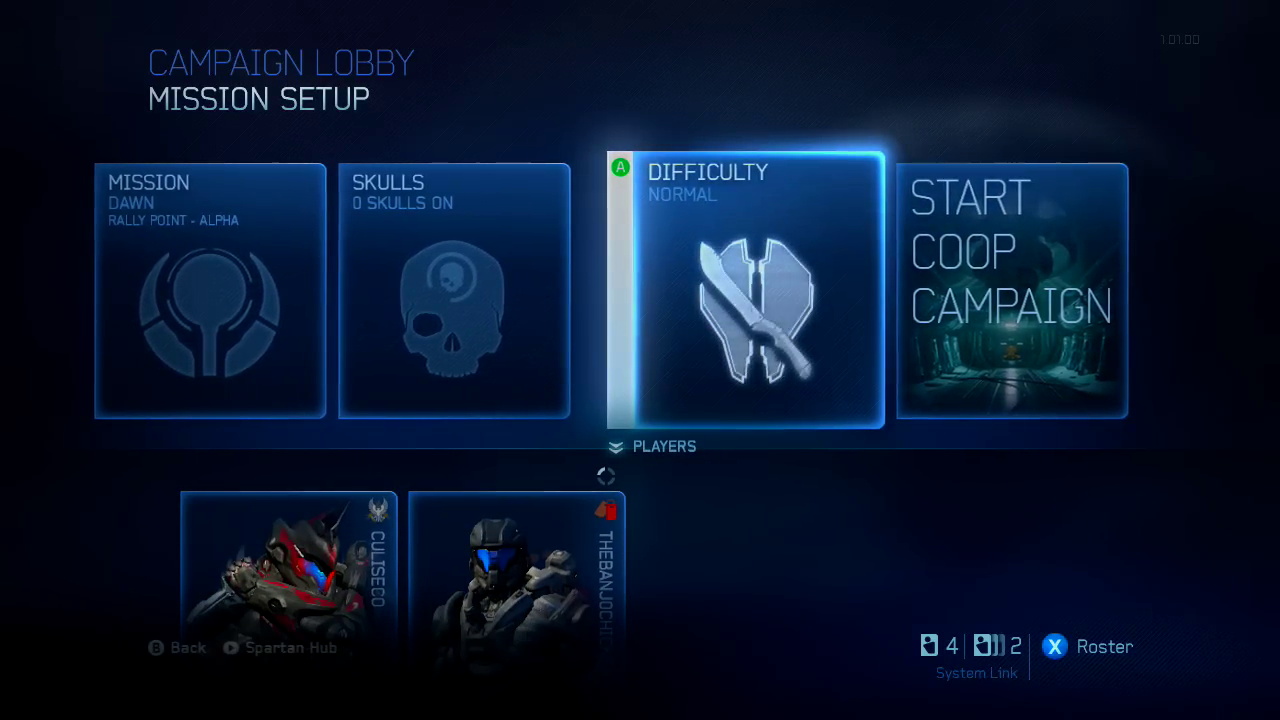
pyautogui.press('Right')
pyautogui.press('Left')
pyautogui.press('Down')
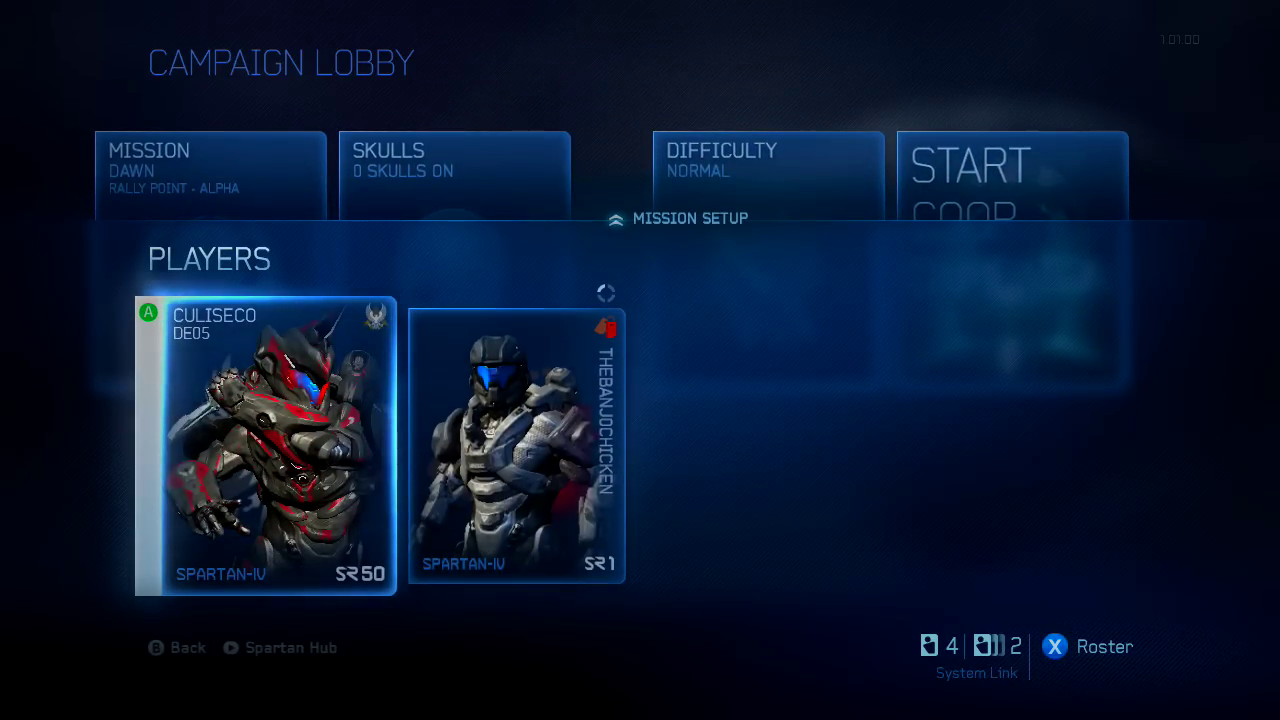
# - View the party options for the SR50 player, and return to the campaign's mission setup
pyautogui.press('Right')
pyautogui.press('Left')
pyautogui.press('Return')
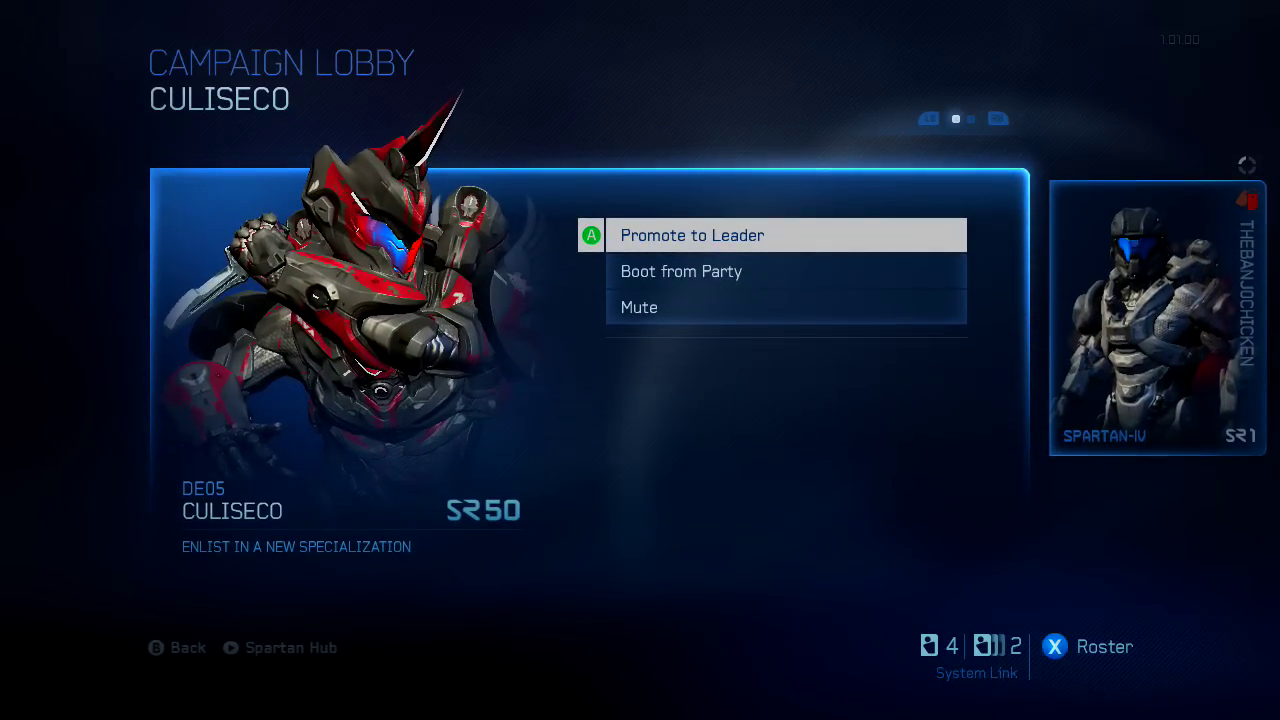
pyautogui.press('Escape')
pyautogui.press('Up')
pyautogui.press('Right')
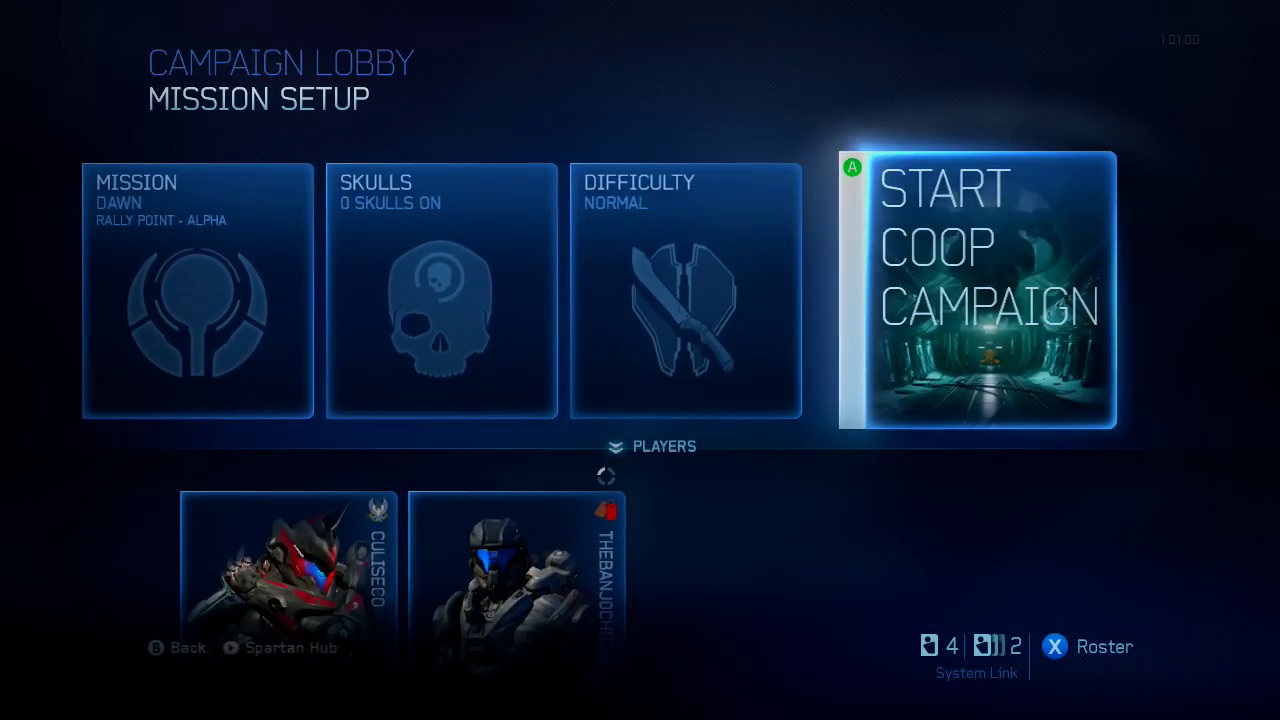
# - Promote the SR50 player to party leader of the co-op campaign lobby
pyautogui.press('Left')
pyautogui.press('Down')
pyautogui.press('Return')
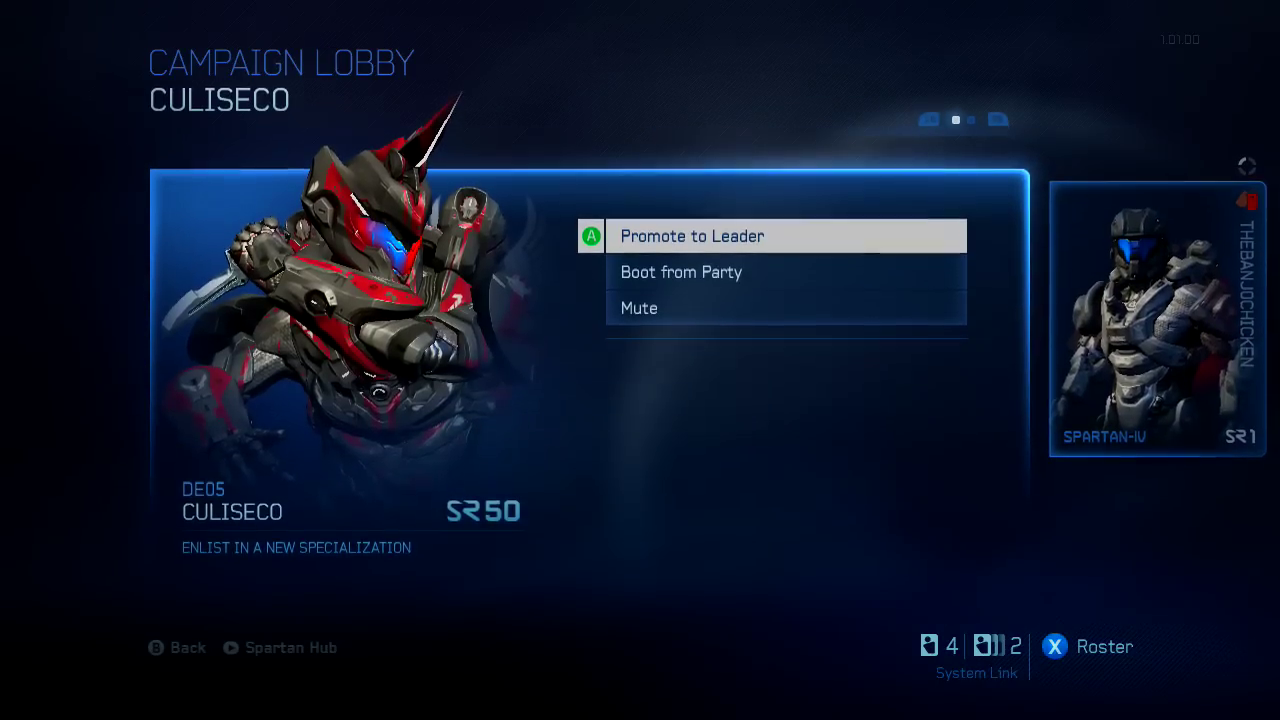
pyautogui.press('Return')
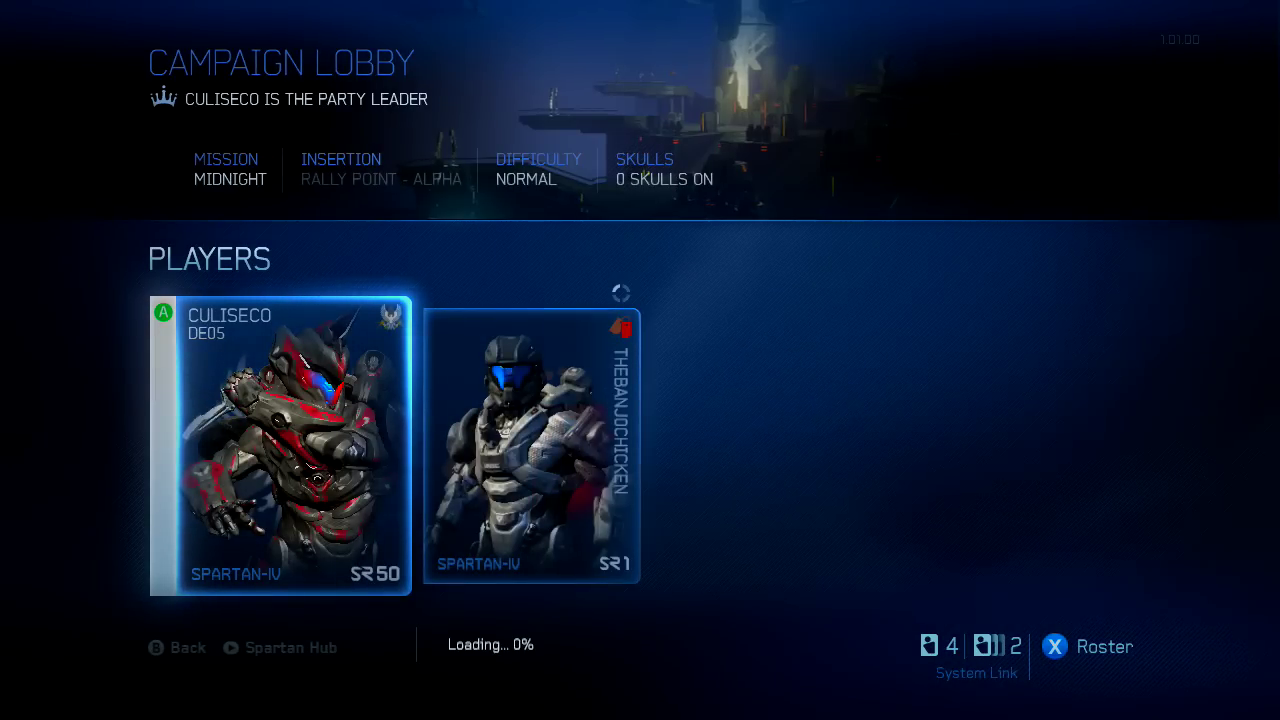
pyautogui.press('Right')
pyautogui.press('Left')
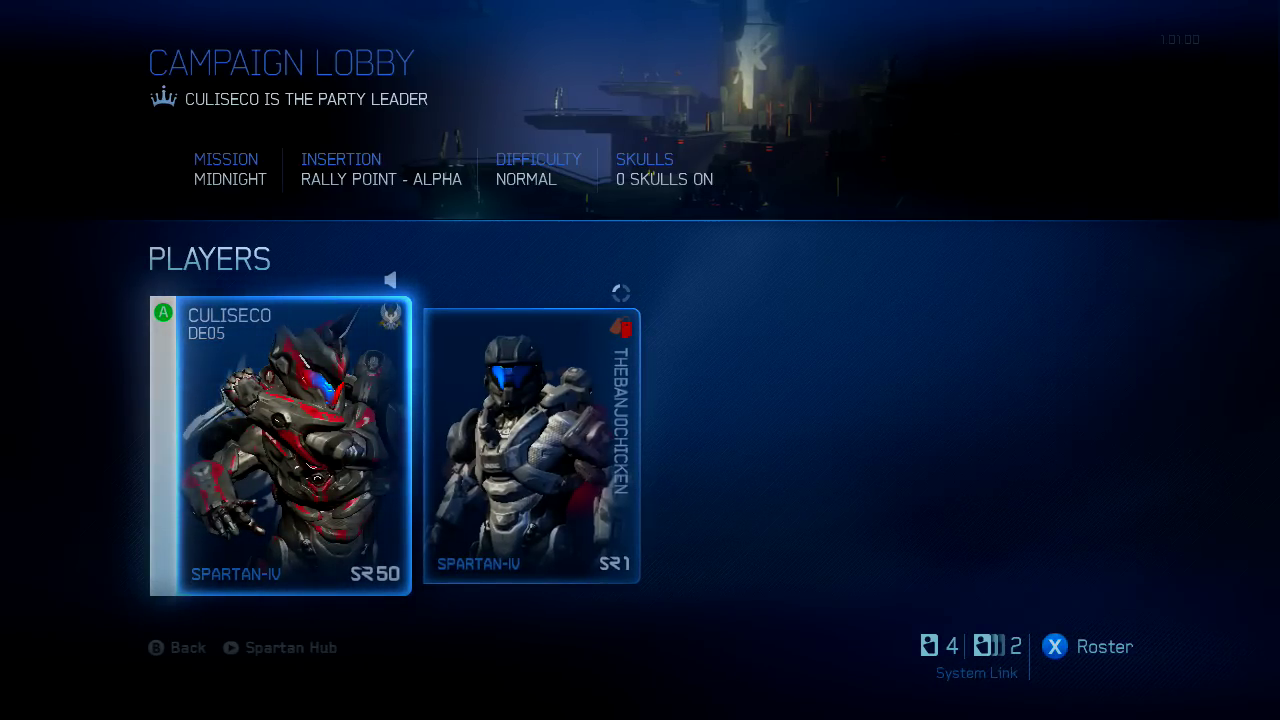
pyautogui.press('Right')
pyautogui.press('Left')
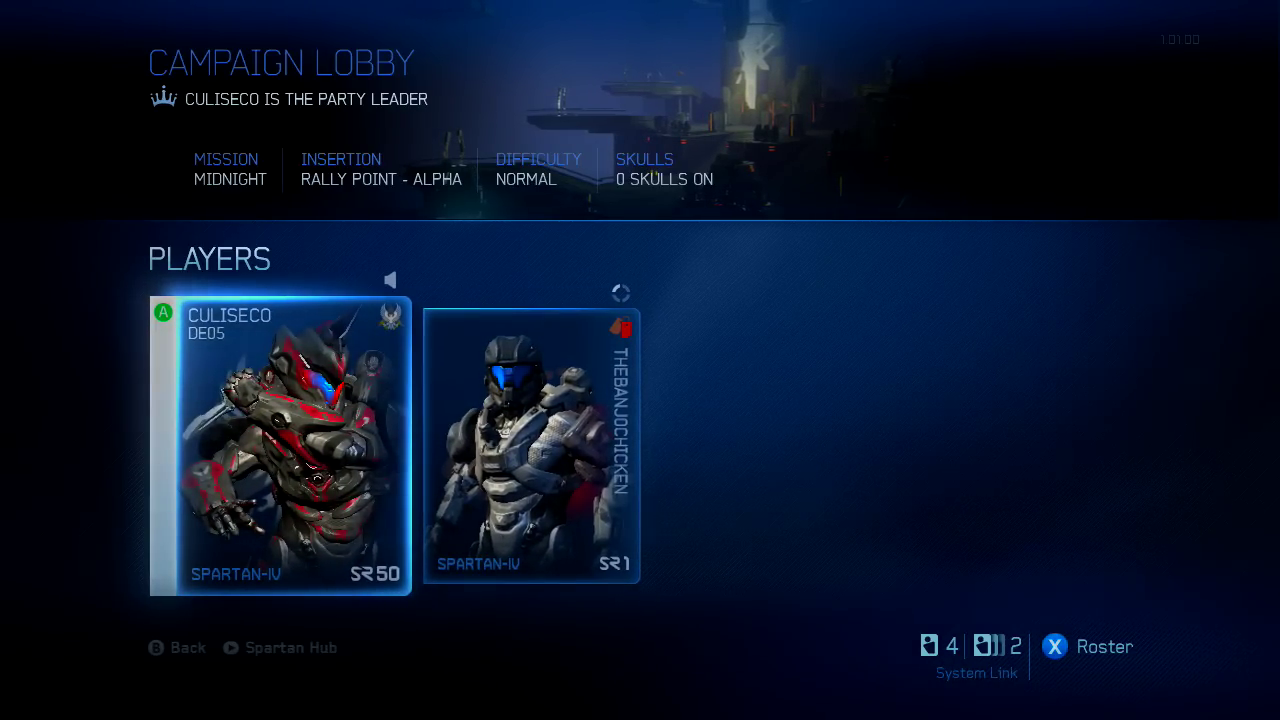
pyautogui.press('Right')
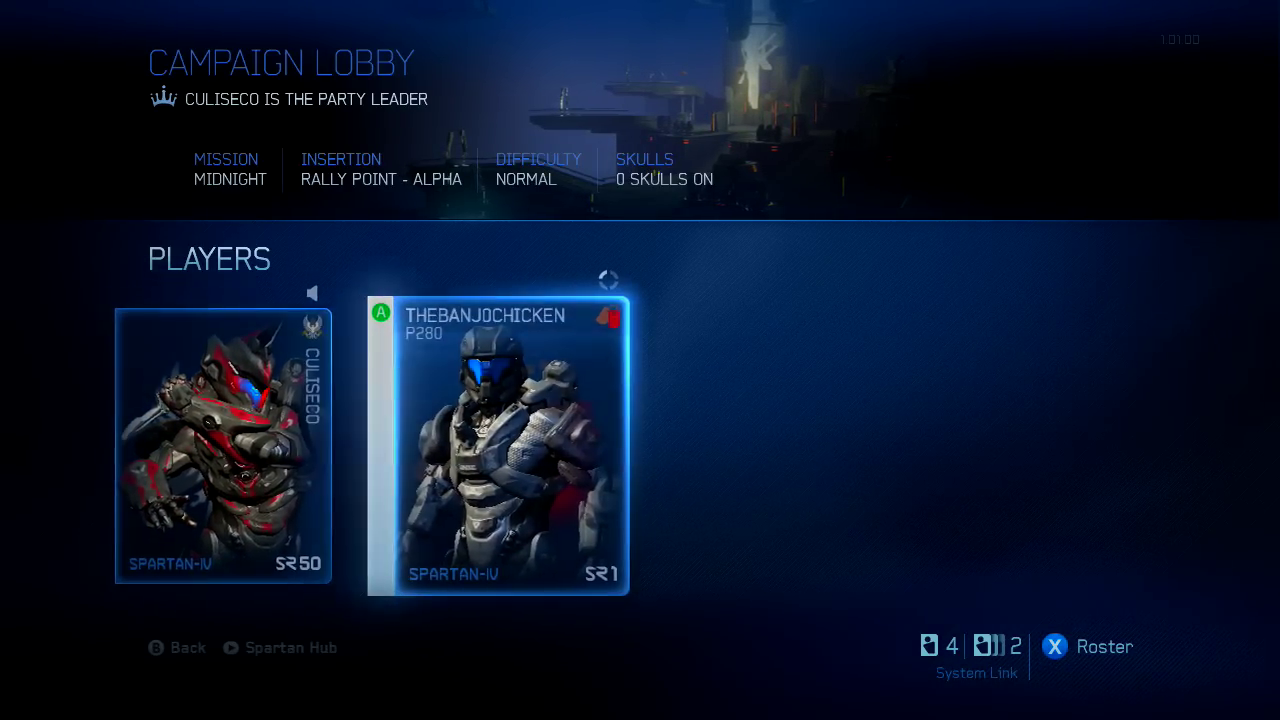
pyautogui.press('Left')
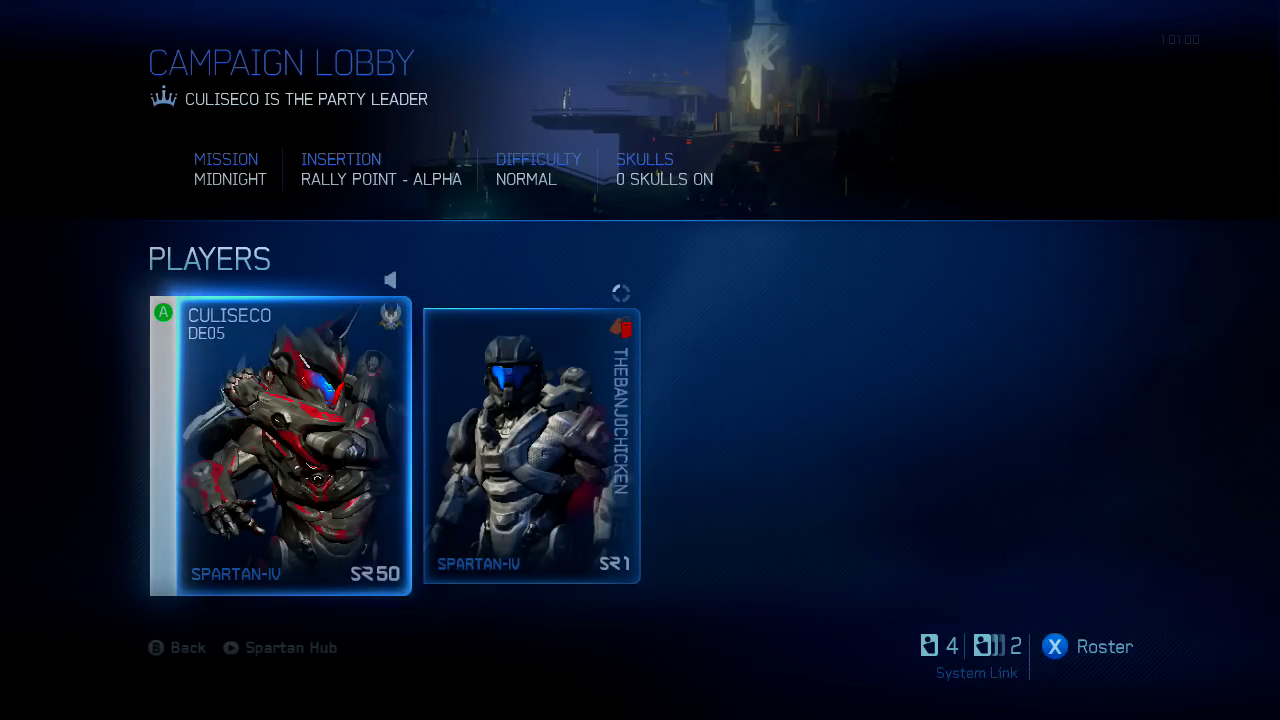